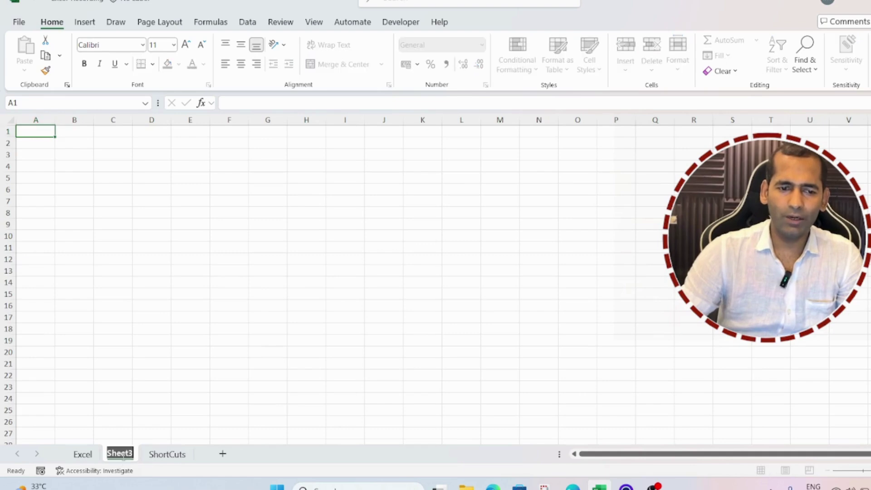
Rename the Sheet3 worksheet as "Student Details"
key(BackSpace)
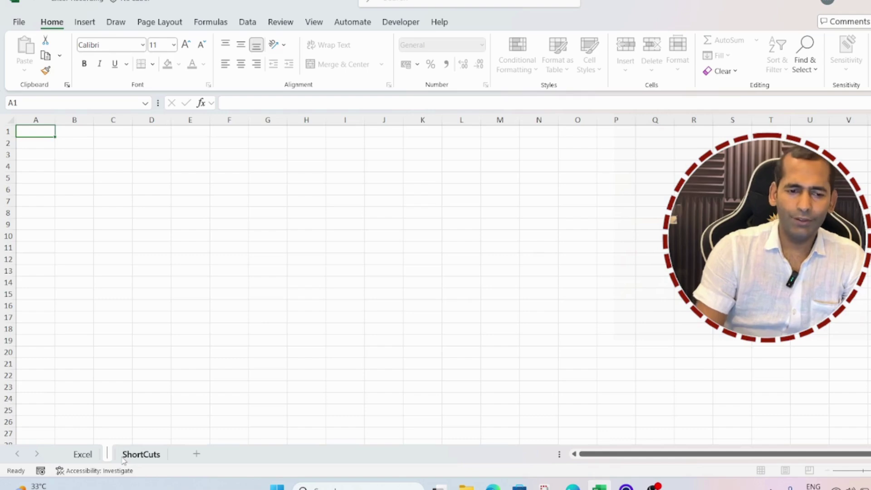
text(S)
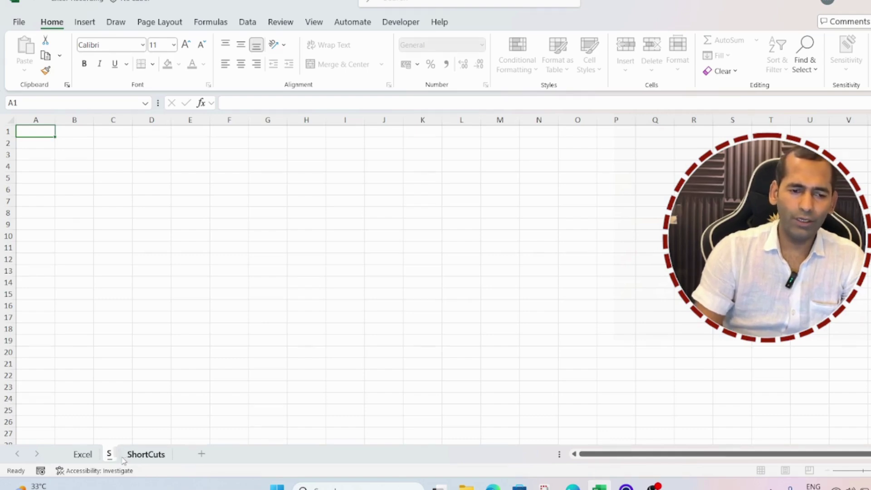
text(tudent Details)
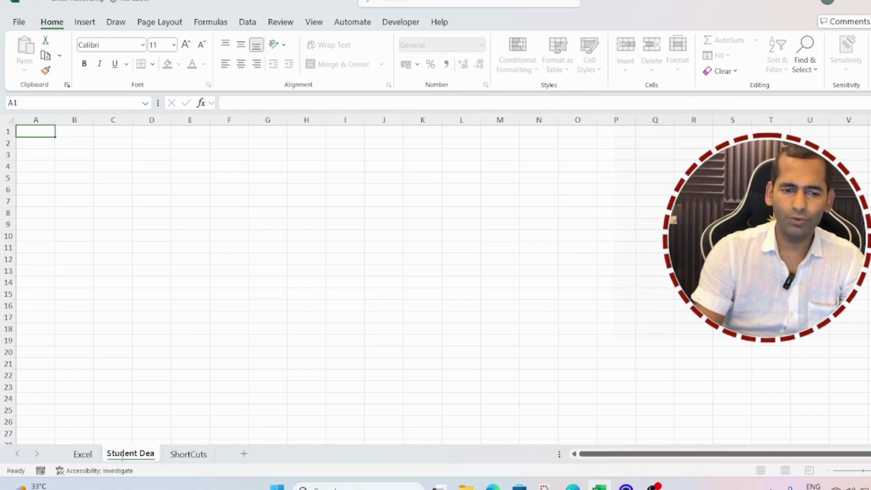
key(Return)
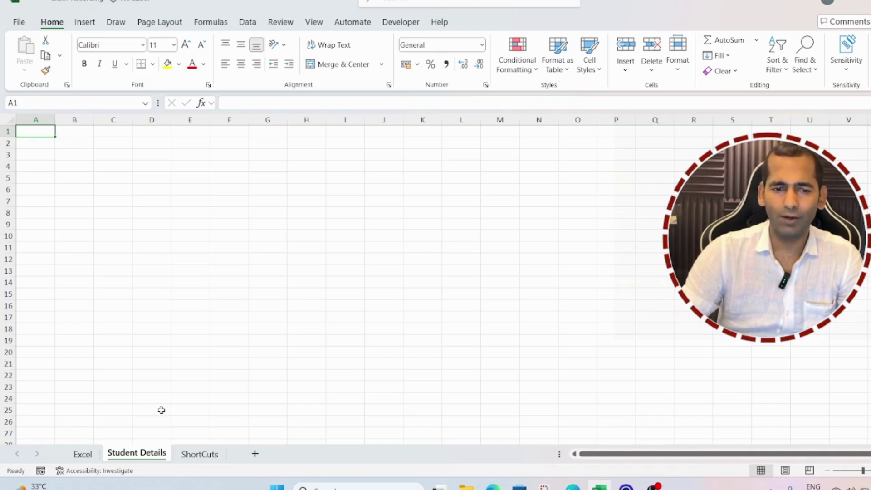
Enter the label "Question:" in cell M1
click(495, 133)
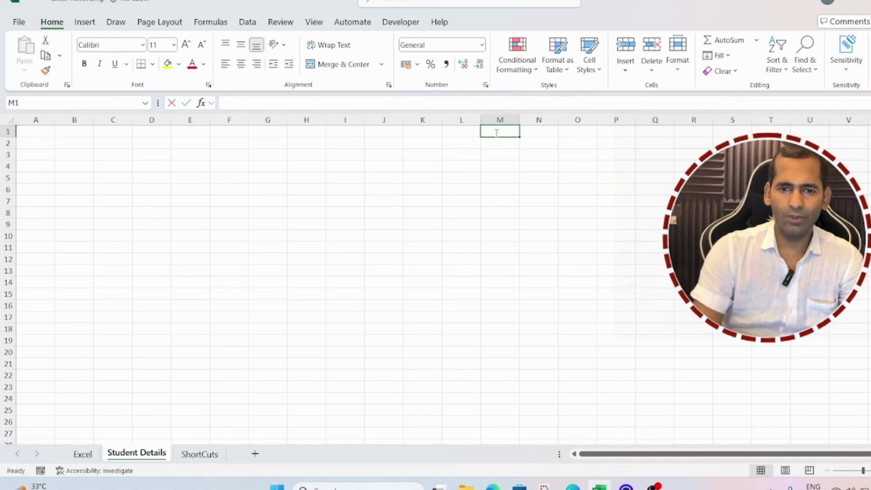
text(Question:)
key(Tab)
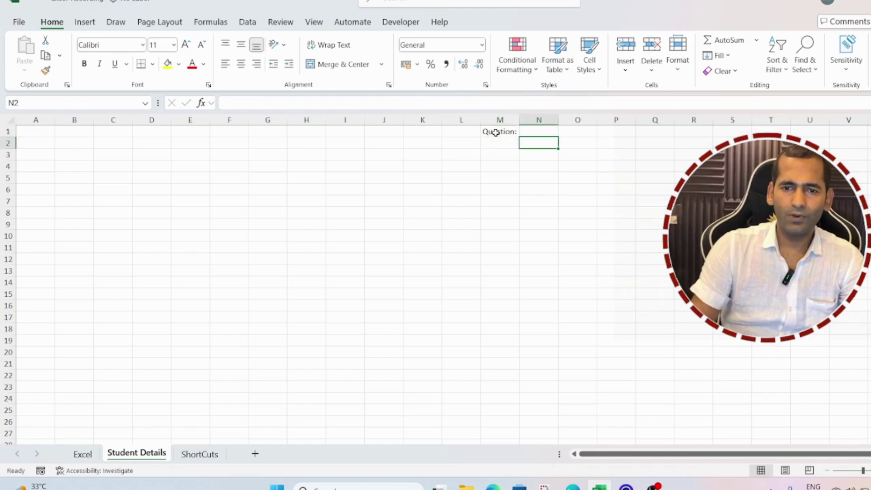
Enter "Enter information for 5 Students and Calcualte total, per and avg marks." in cell N1
text(WAPO)
key(BackSpace)
key(BackSpace)
key(BackSpace)
key(BackSpace)
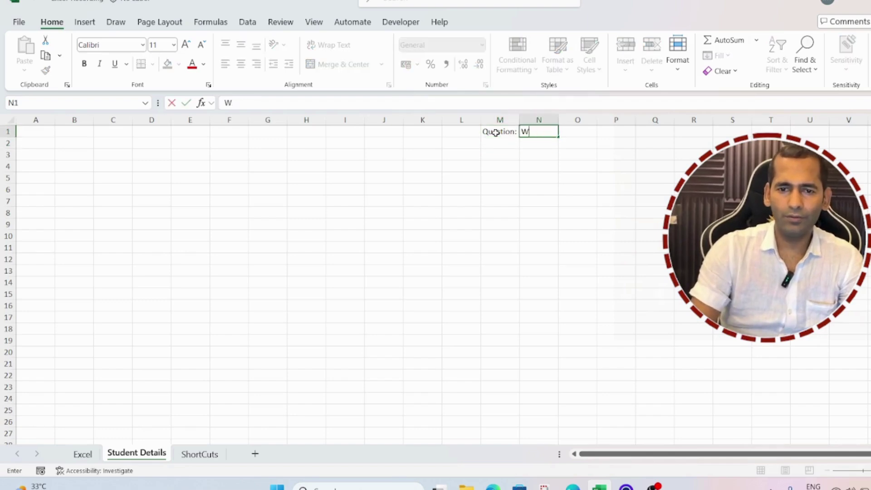
text(Enter i)
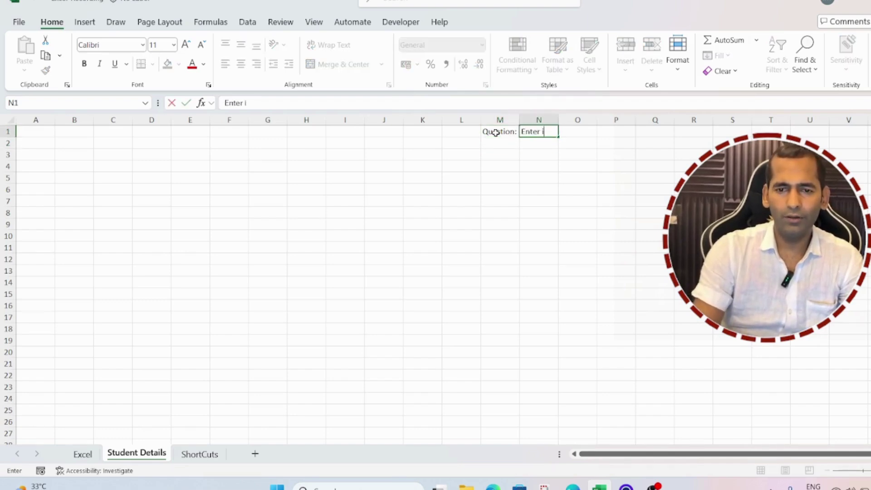
text(nformation for)
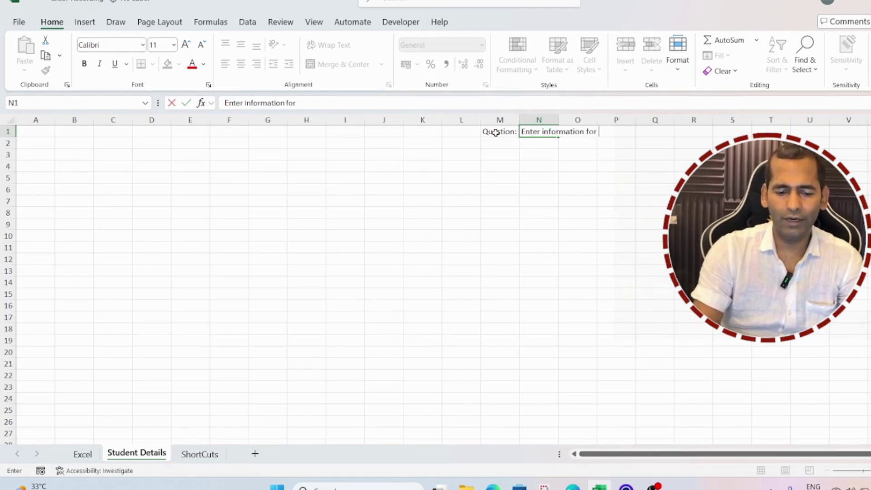
text( 5 Studen)
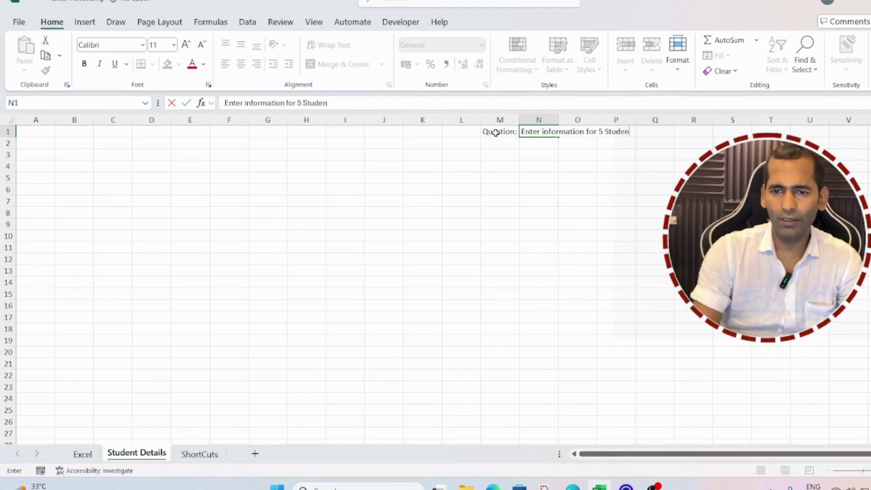
text(ts and CAl)
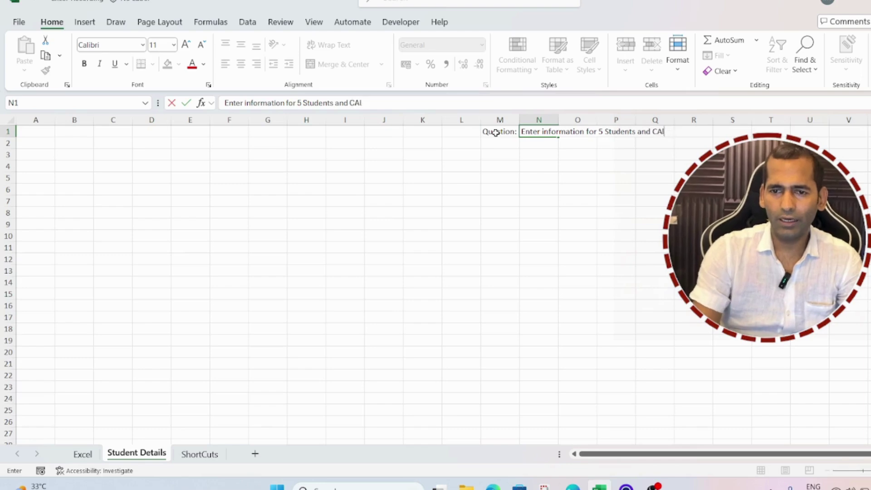
text(cualte total, per and avg marks.)
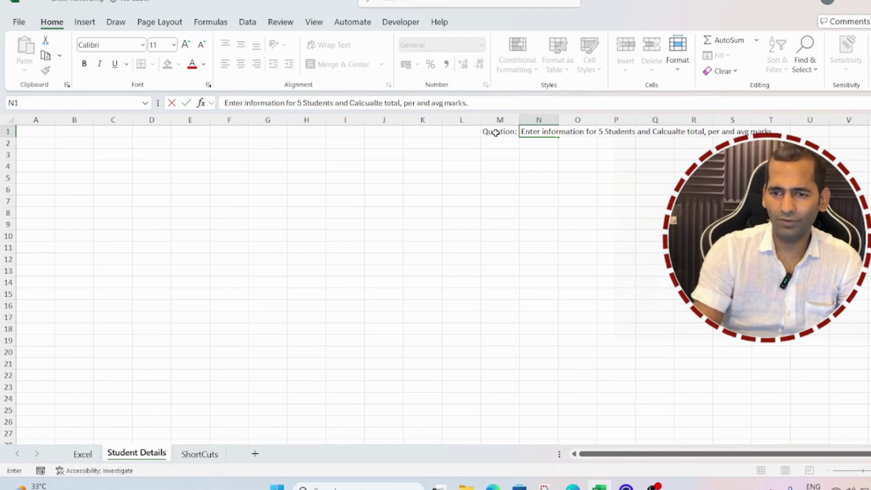
key(ctrl+Return)
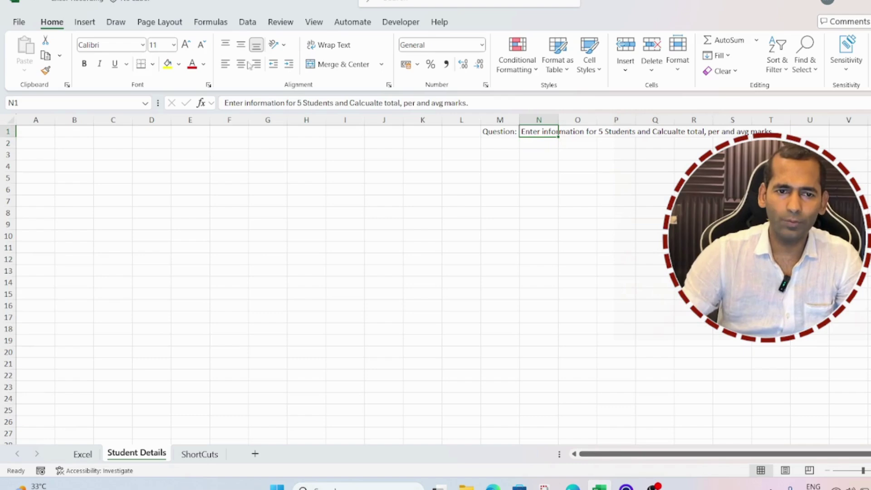
Enlarge the question text in N1 to font size 16 and fill cells N1:V1 with yellow
click(185, 44)
click(185, 44)
click(185, 44)
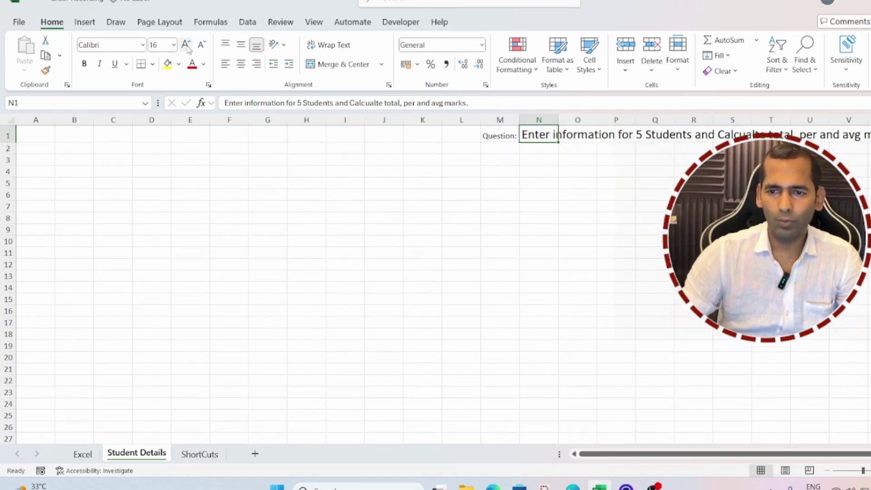
drag(551, 135, 849, 140)
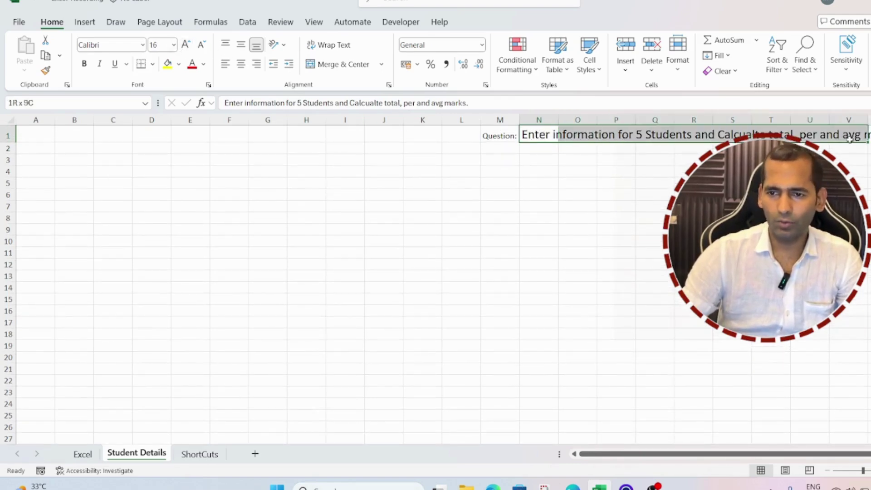
click(168, 65)
Format the "Question:" label in M1 with a light blue fill, font size 12 and bold
click(484, 136)
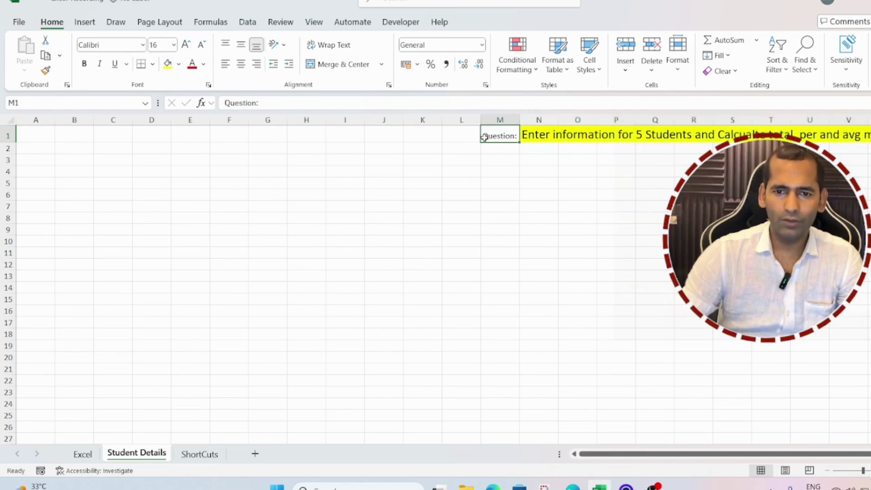
click(179, 64)
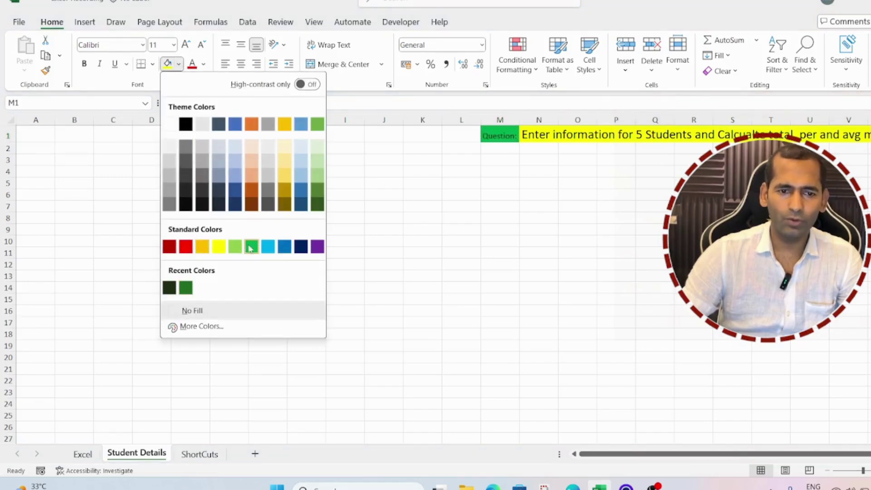
click(268, 246)
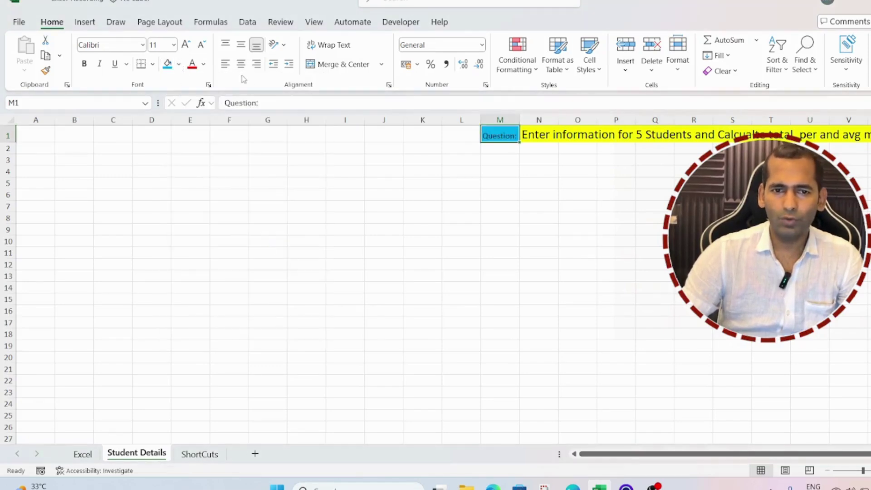
click(186, 45)
click(187, 45)
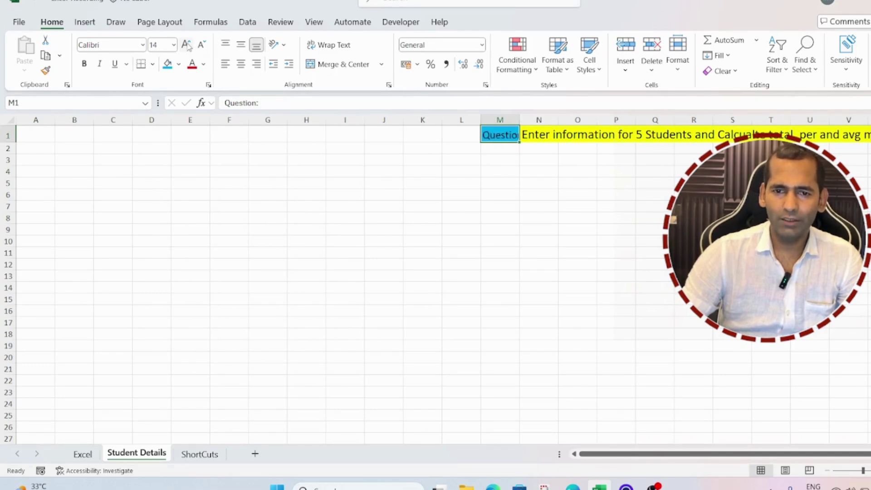
click(200, 45)
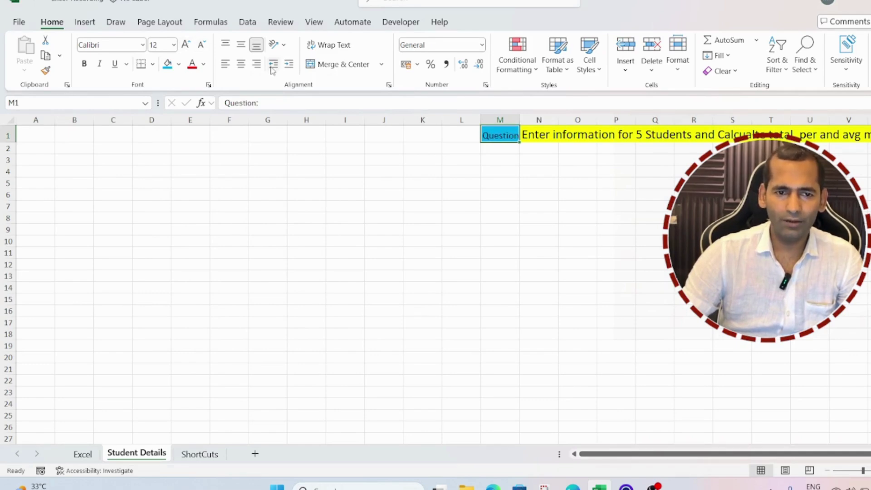
click(84, 64)
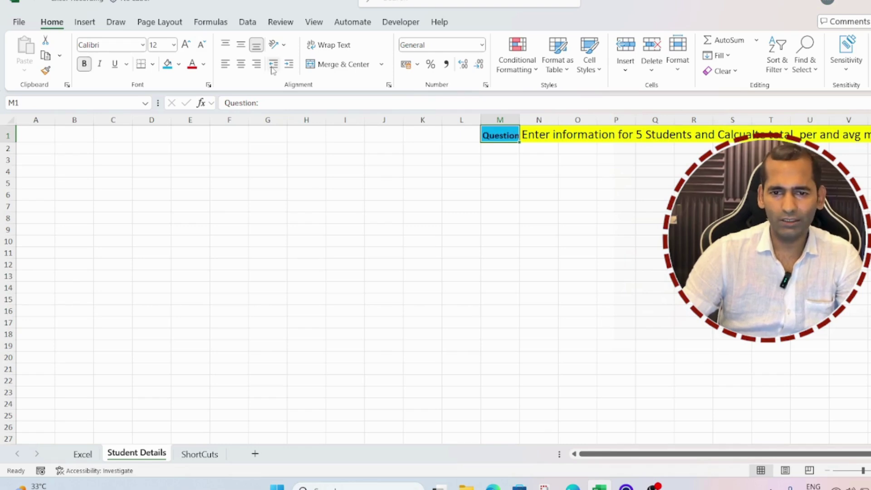
click(36, 133)
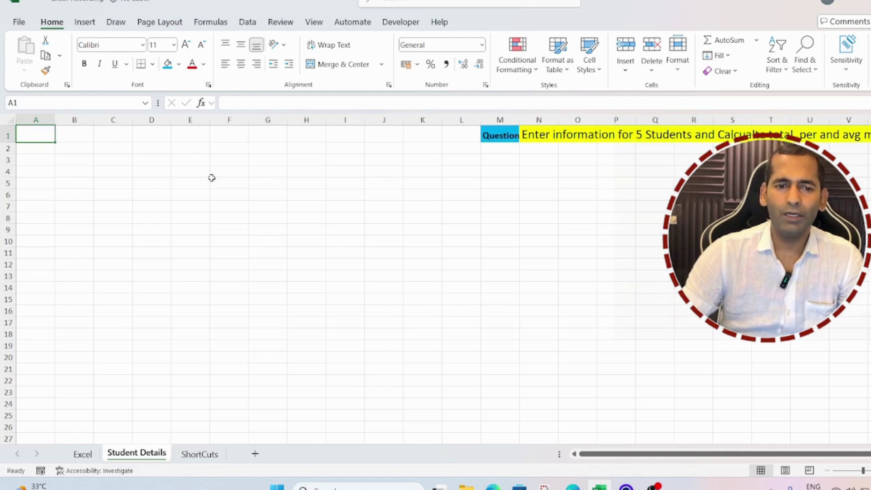
drag(212, 176, 527, 305)
click(134, 182)
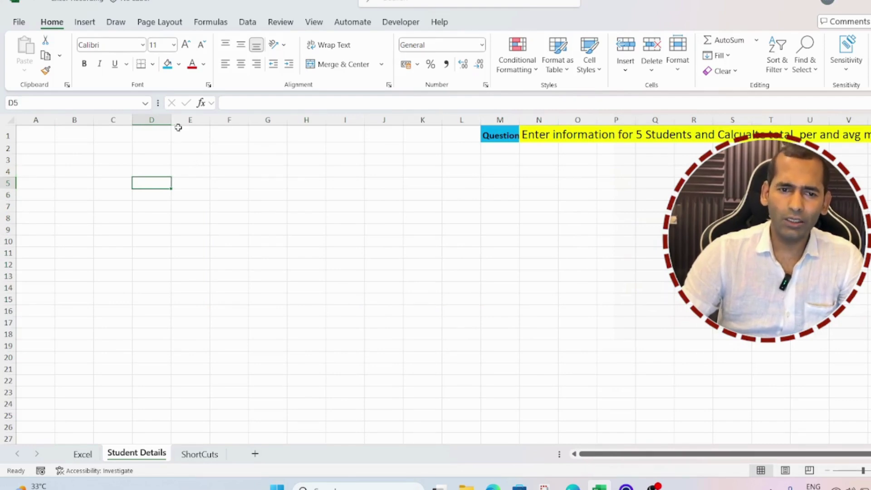
Enter the numbers 1 to 7 down column A in cells A1:A7
click(45, 134)
text(1)
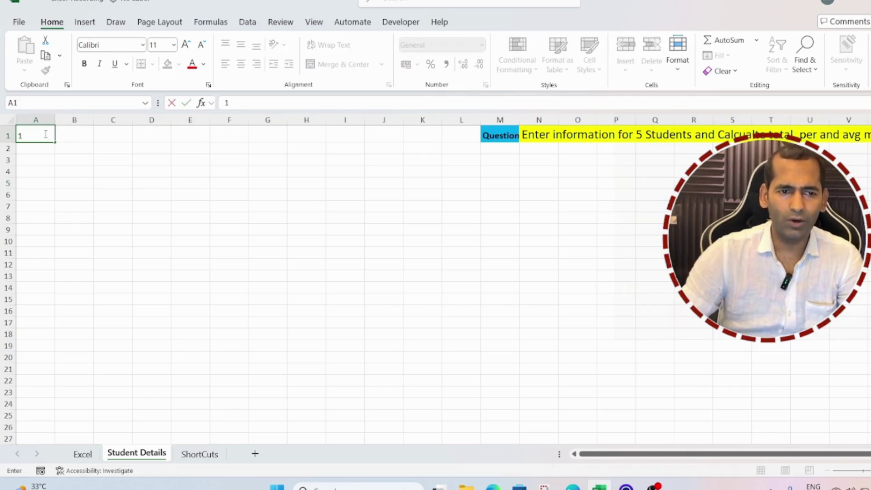
key(Return)
text(2)
key(Return)
text(3)
key(Return)
text(4)
key(Return)
text(5)
key(Return)
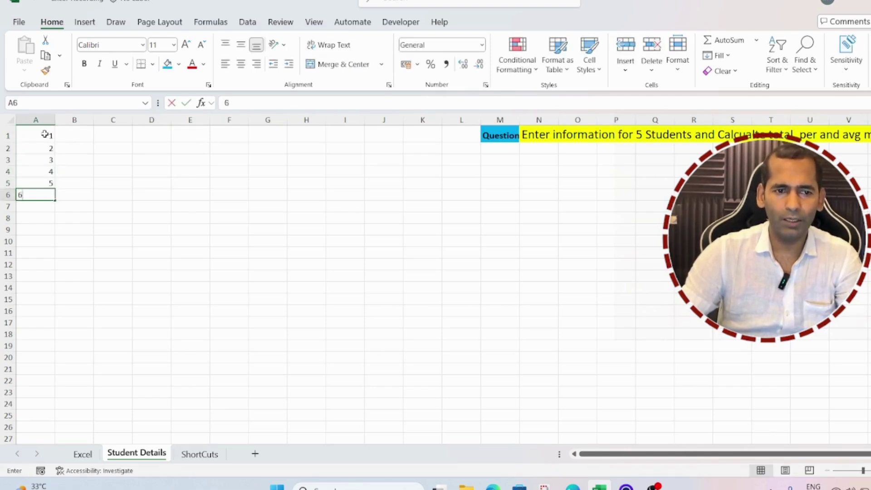
text(6)
key(Return)
text(7)
key(Return)
Clear the numbers from cells A1:A7
key(Up)
key(ctrl+Up)
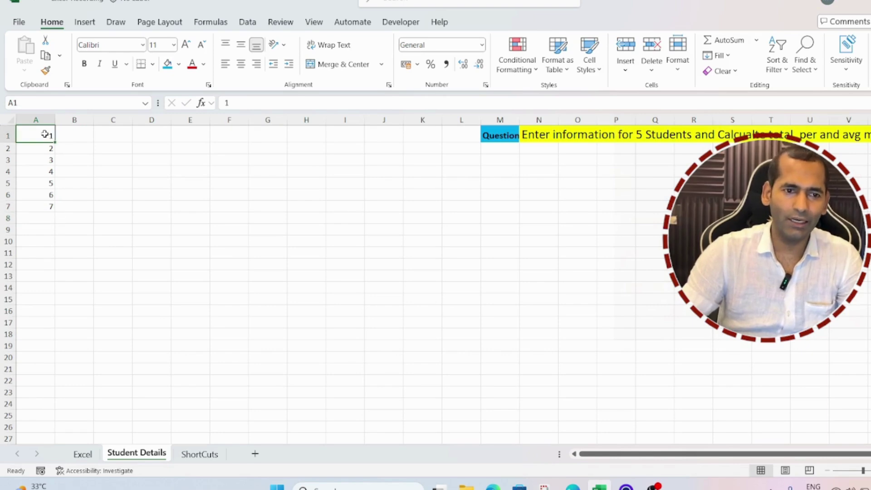
key(ctrl+shift+Down)
key(Delete)
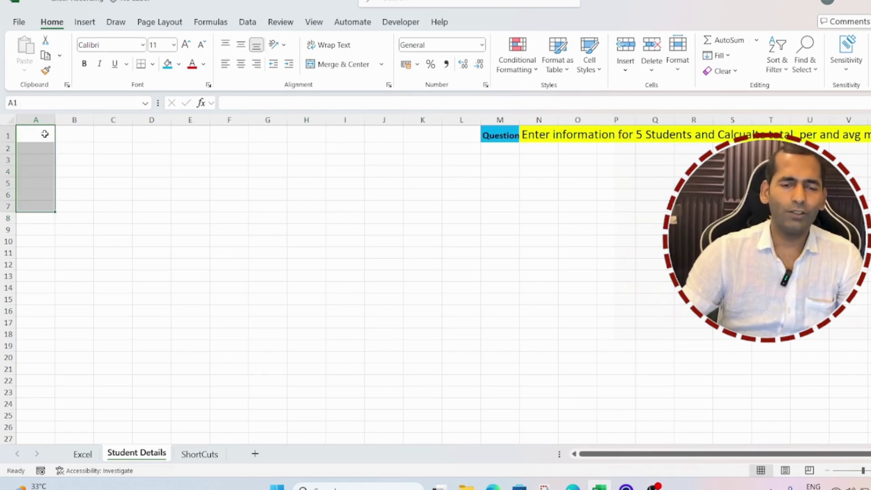
Enter the column headers Roll No, Name, Hindi, English and Maths across cells A1:E1
click(80, 136)
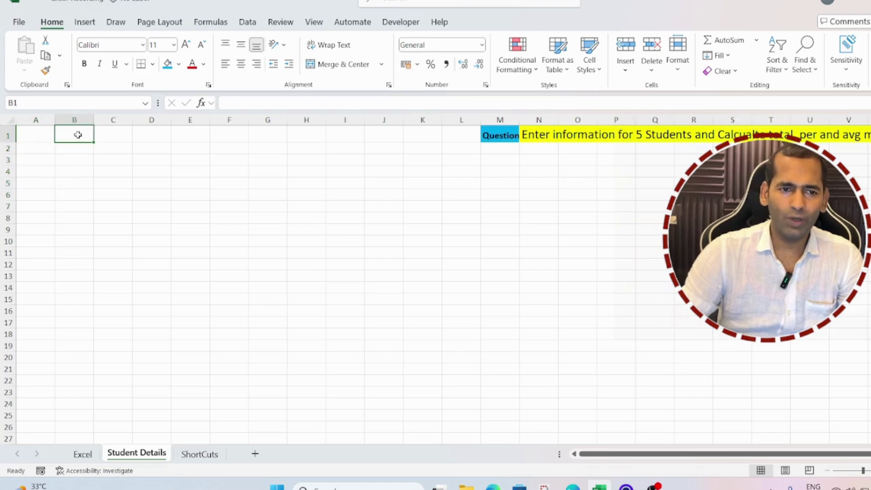
click(40, 135)
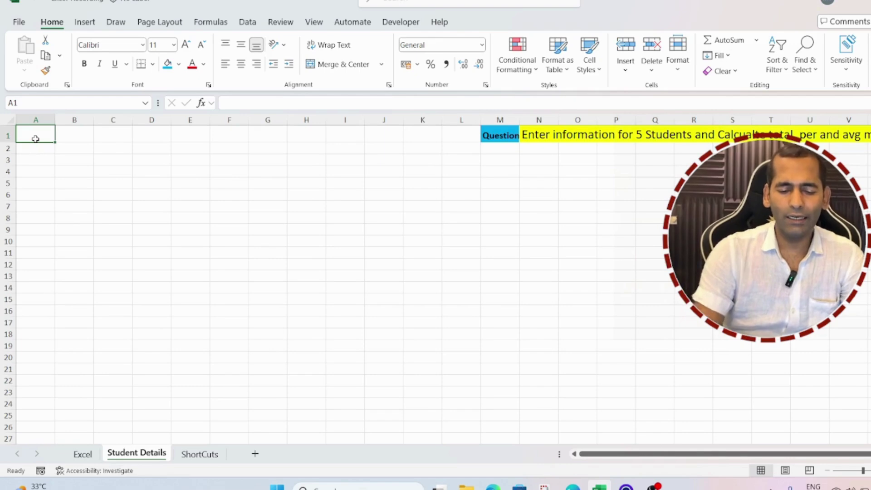
text(Roll No)
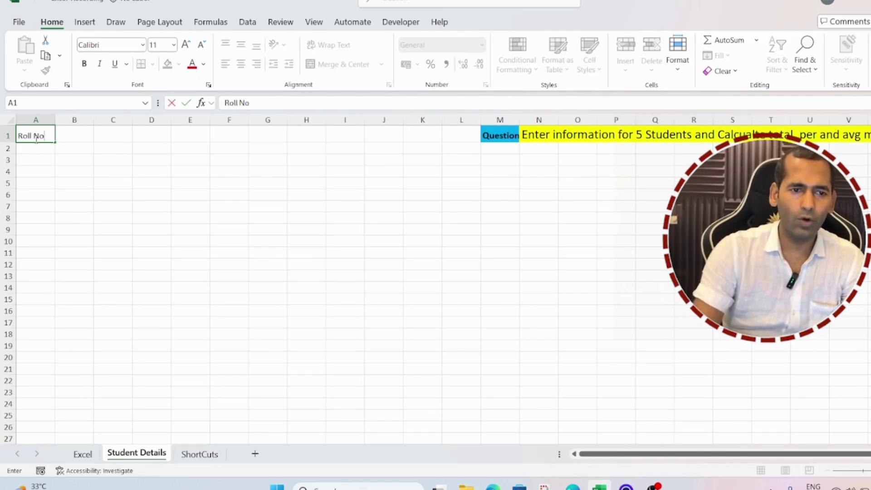
key(Tab)
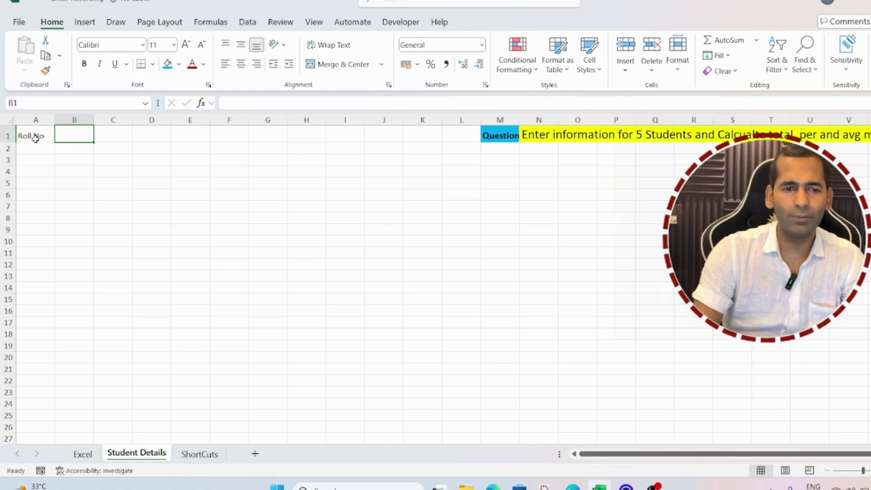
text(Na)
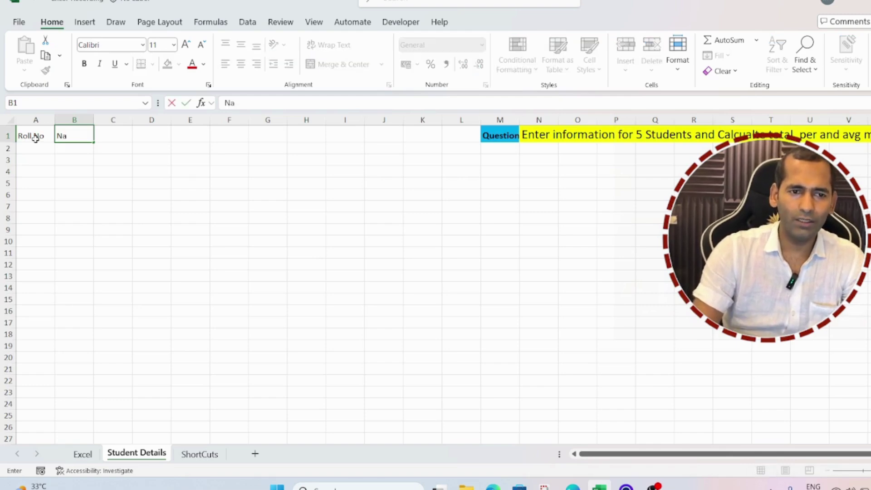
text(me)
key(Tab)
text(Hindi)
key(Tab)
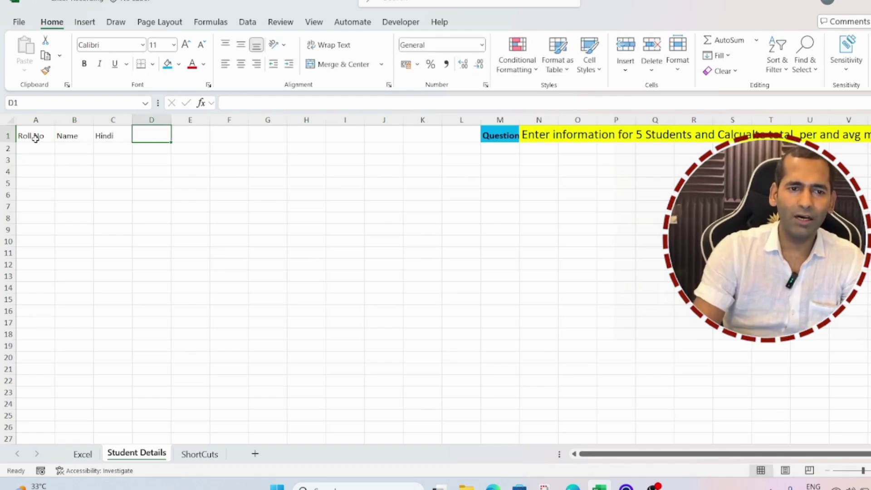
text(English)
key(Tab)
text(Math)
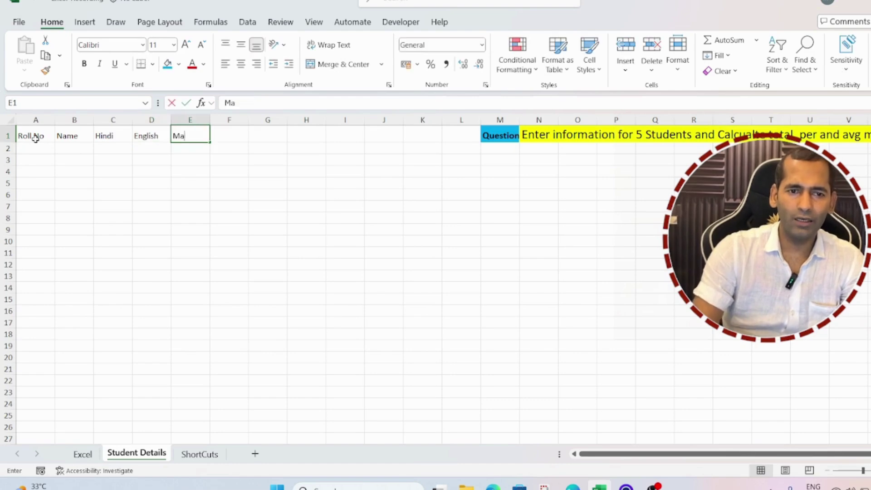
key(Tab)
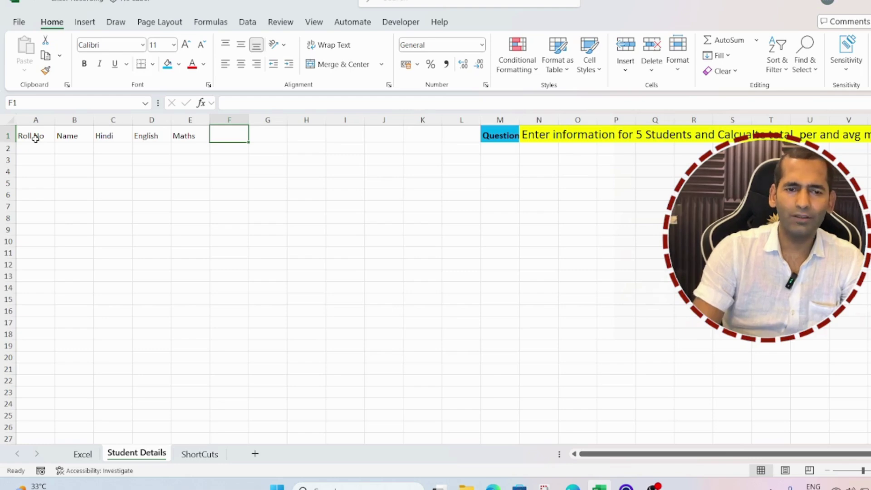
Add the column headers SST and Science in cells F1 and G1
text(SST)
key(Tab)
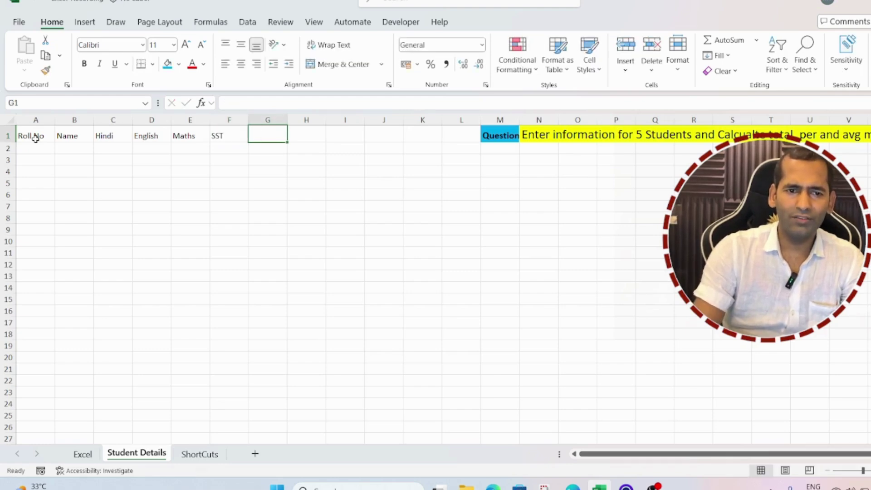
text(Com)
key(BackSpace)
key(BackSpace)
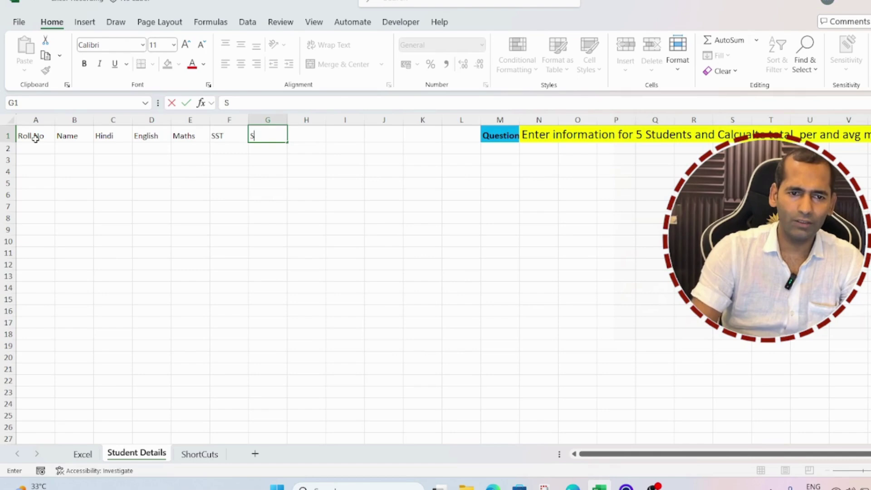
text(cienc)
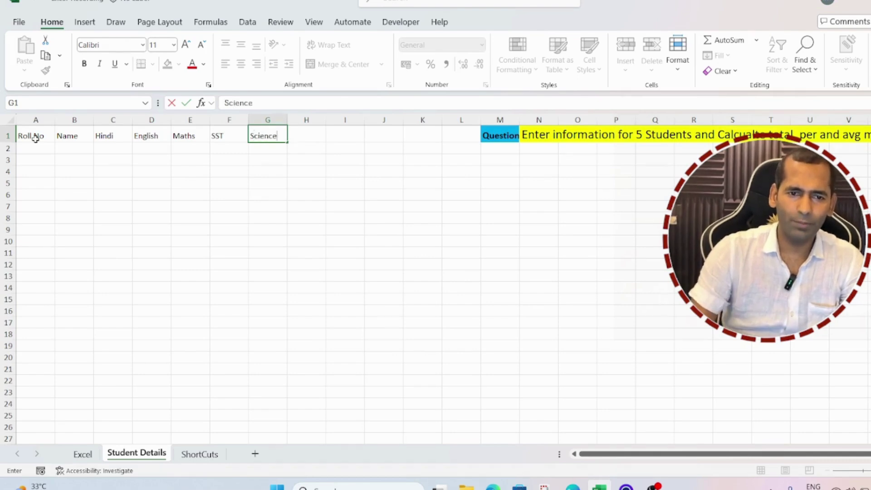
text(e)
key(Return)
Review the column headers across row 1 from Roll No to Science
click(35, 138)
key(Right)
key(Right)
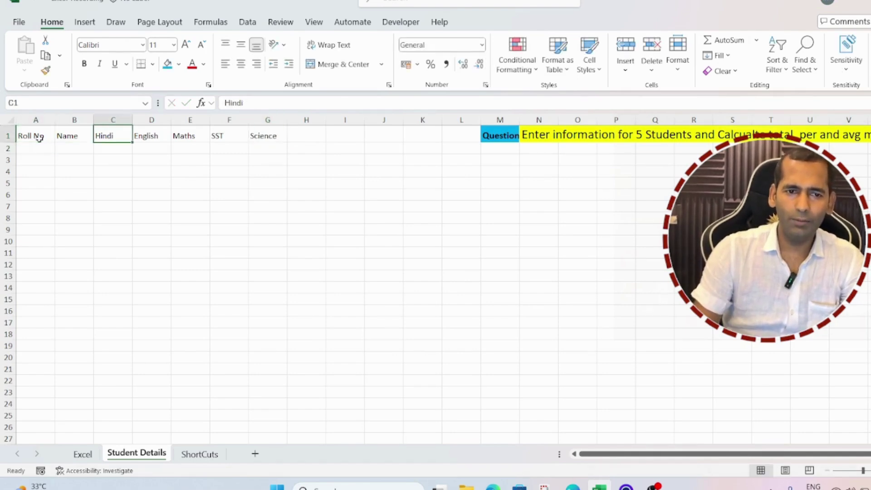
key(Right)
key(Right)
key(Right)
key(Right)
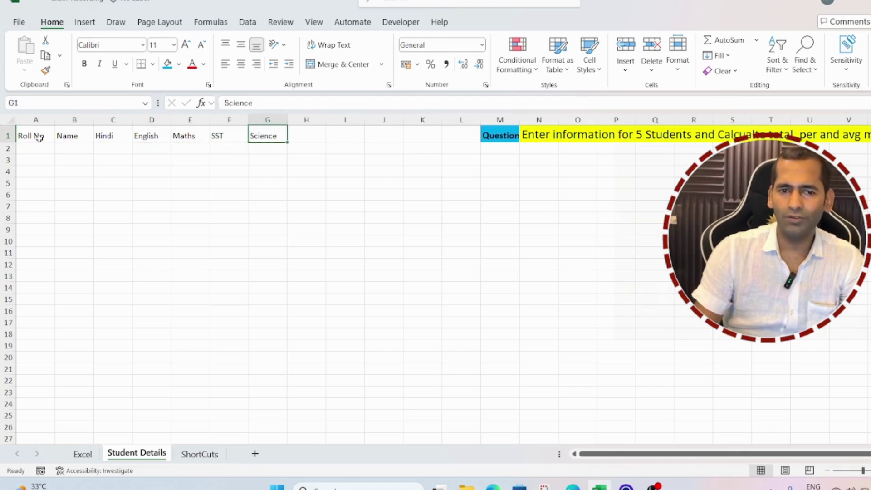
key(Left)
key(Left)
key(Right)
key(Right)
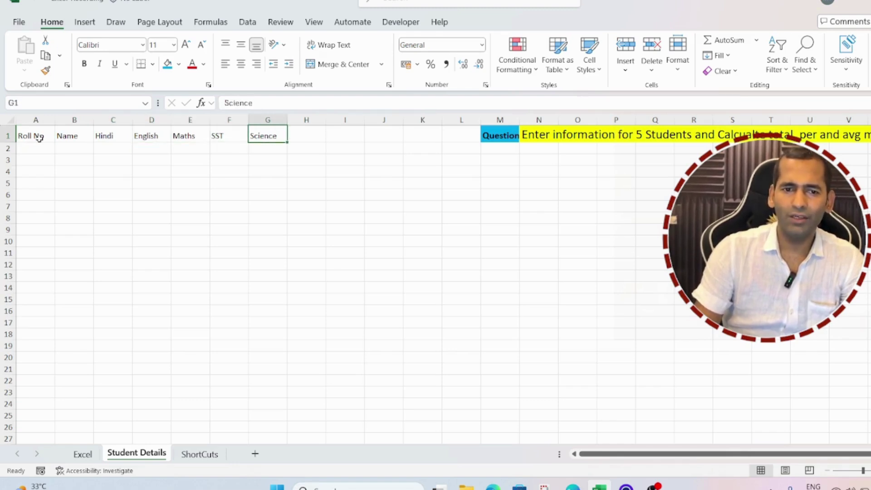
Enter 101 as the first roll number in cell A2
key(Left)
key(Left)
key(Left)
key(Left)
key(Left)
key(Left)
key(Down)
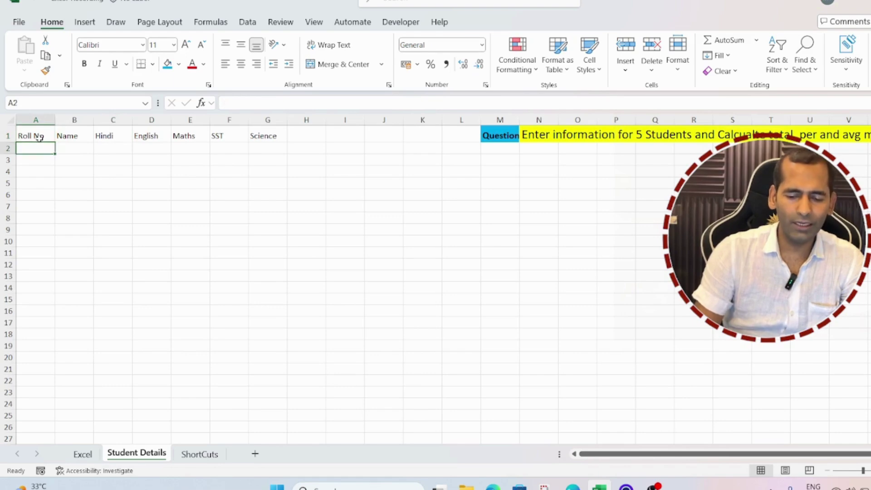
text(101)
key(Return)
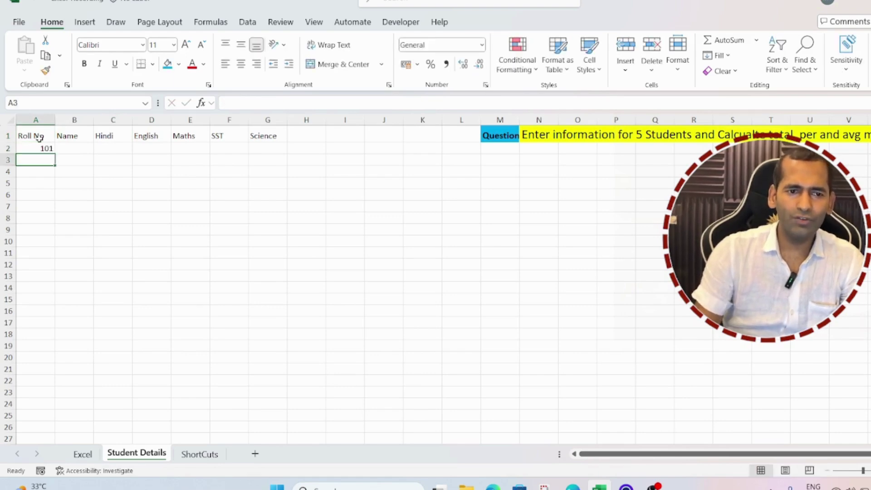
Enter 102 in cell A3 and extend the roll number series from A2:A3 down to A18
key(Up)
key(Down)
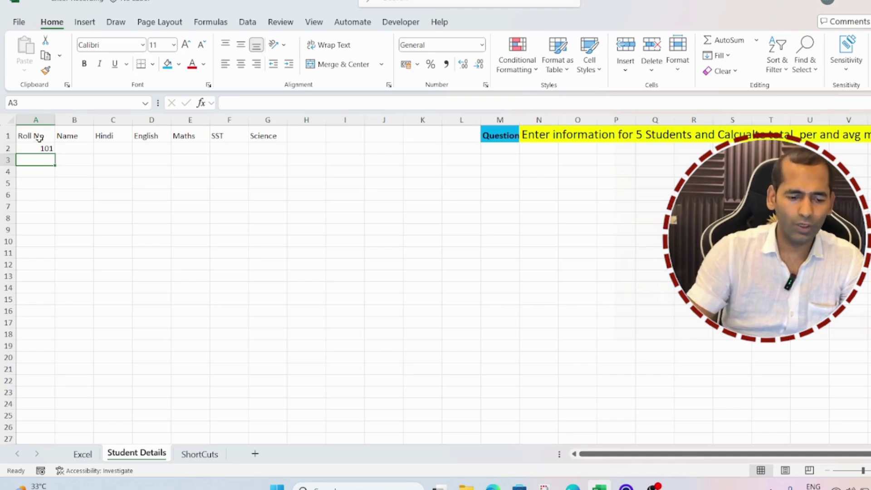
text(102)
key(Return)
key(Up)
key(Up)
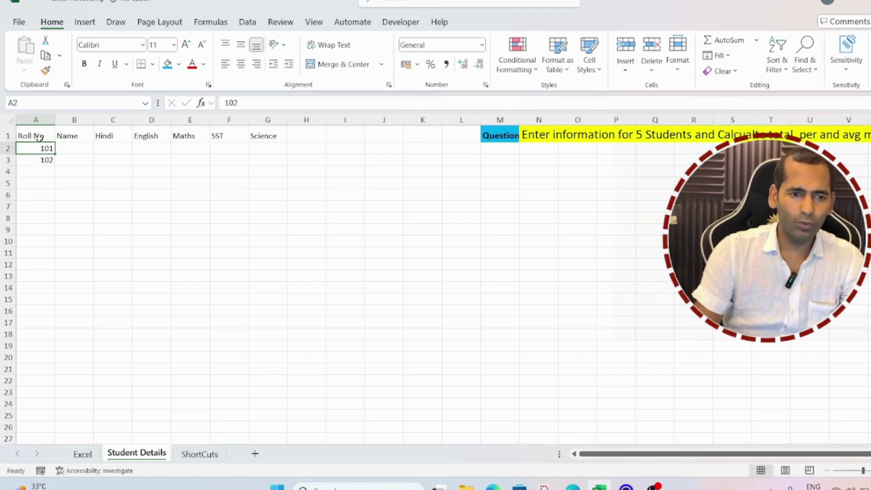
drag(43, 148, 49, 336)
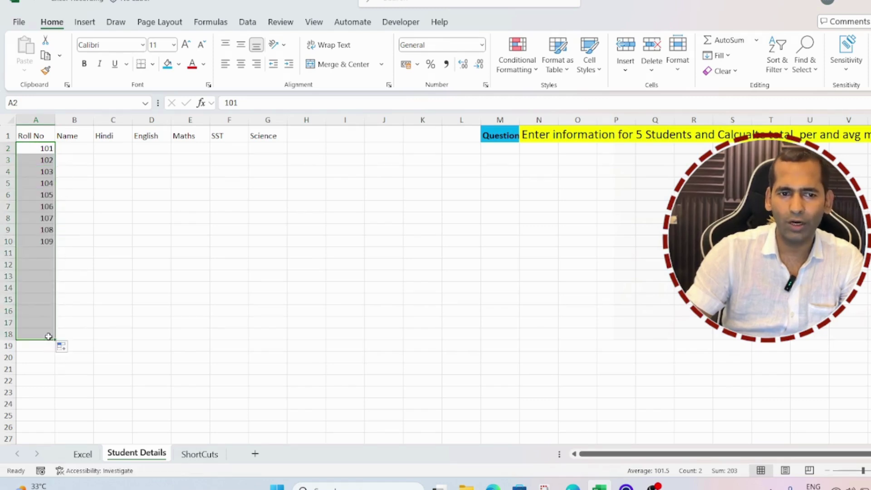
Undo the series fill in column A and clear 102 from cell A3
key(ctrl+z)
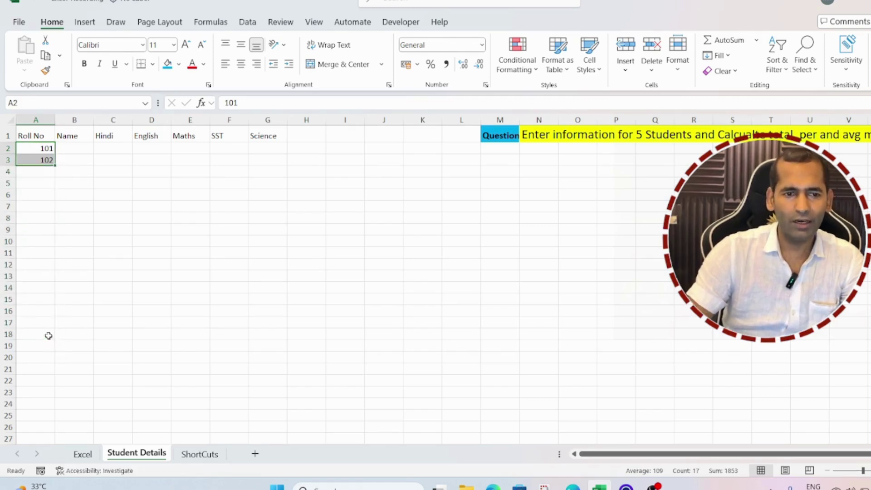
click(23, 161)
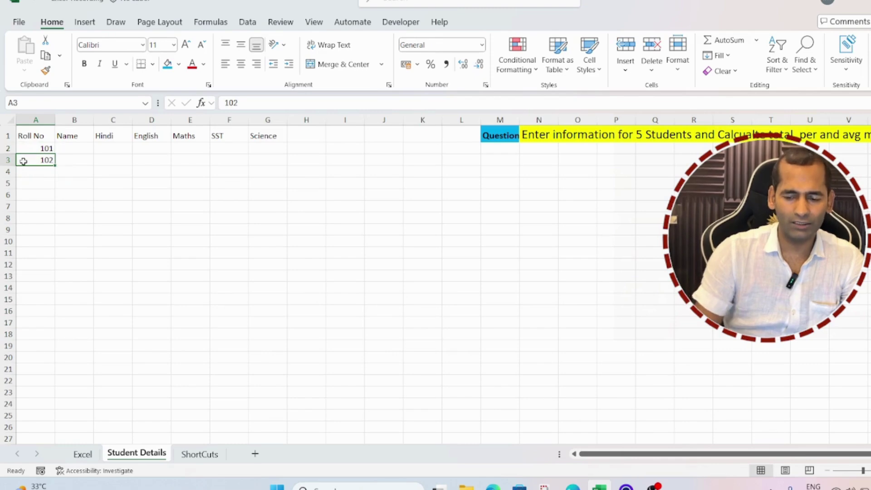
key(Up)
key(Up)
click(23, 161)
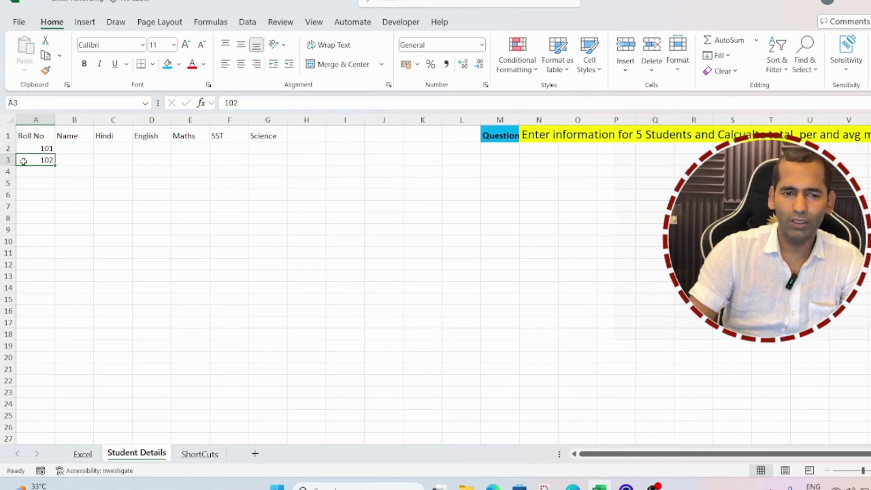
key(Delete)
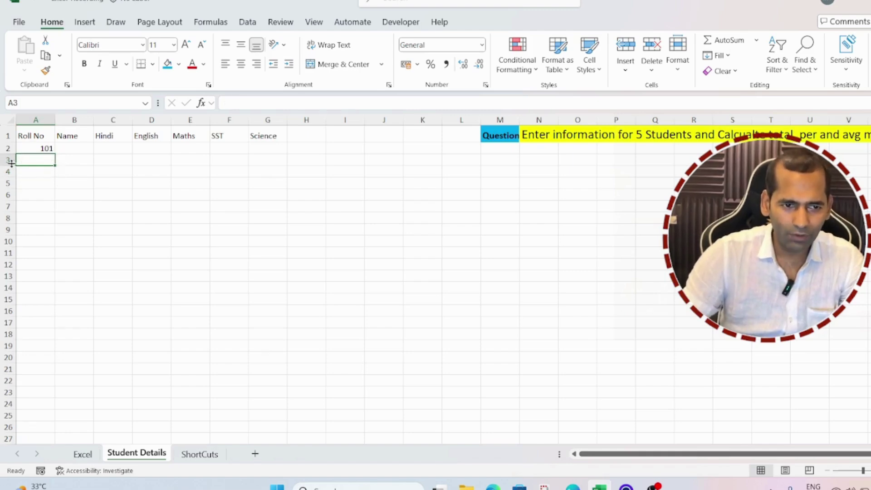
click(119, 162)
click(230, 164)
click(148, 194)
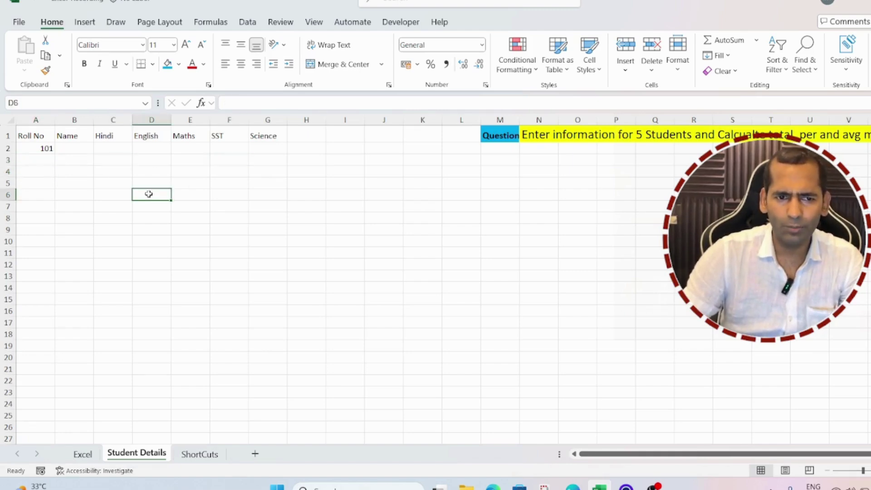
Enter the formula =A2+1 in cell A3 to generate the second roll number
click(50, 161)
key(Right)
key(Left)
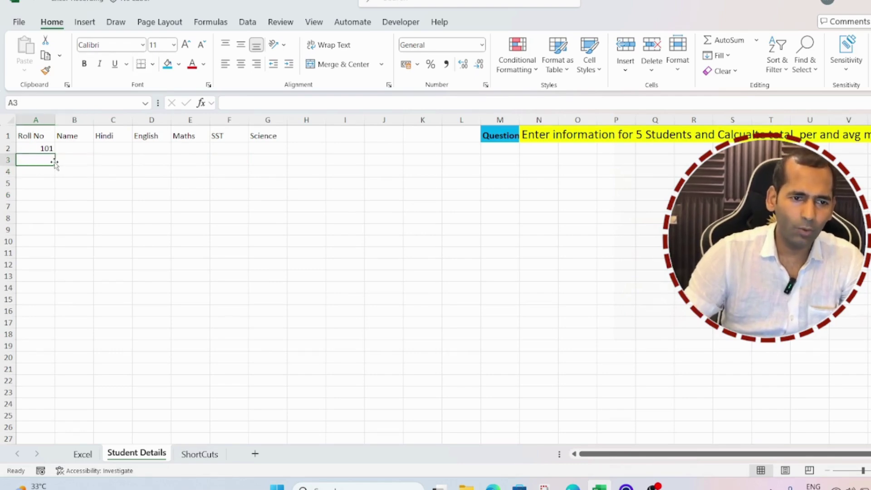
text(=)
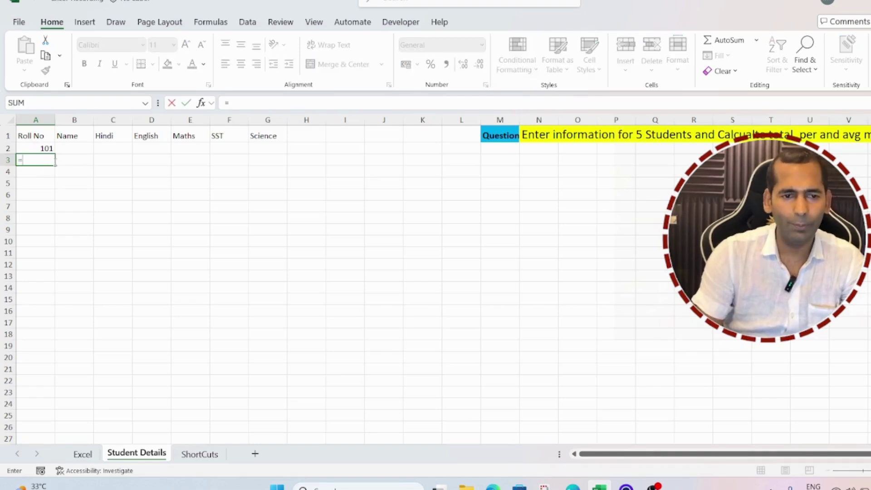
key(Up)
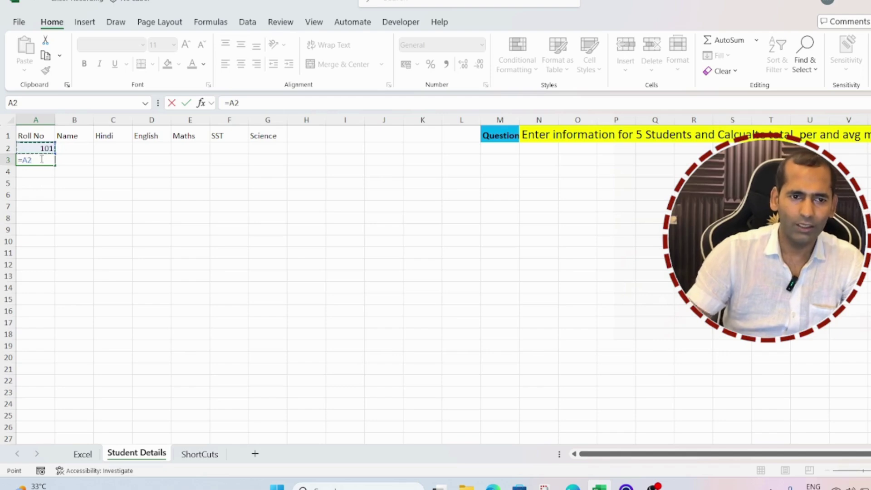
text(+1)
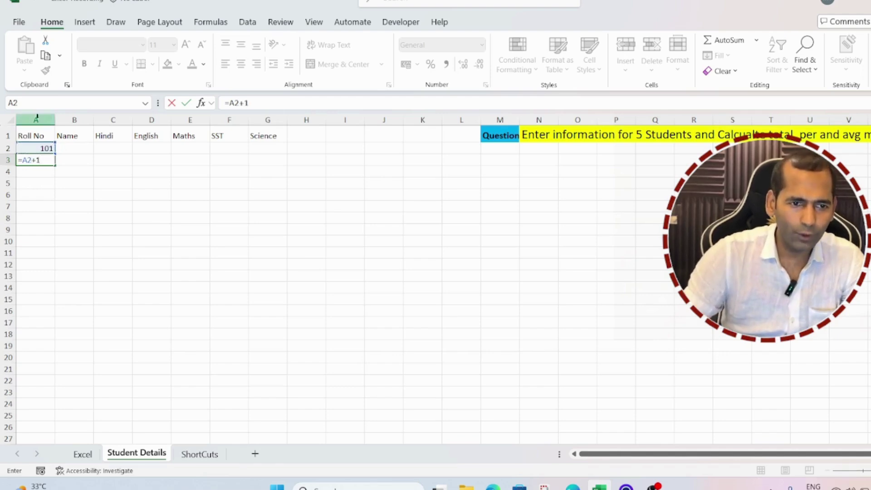
key(Return)
Fill the roll number formula from A3 down to A10
click(51, 161)
drag(52, 161, 51, 242)
key(shift+Down)
key(shift+Down)
key(shift+Down)
key(shift+Down)
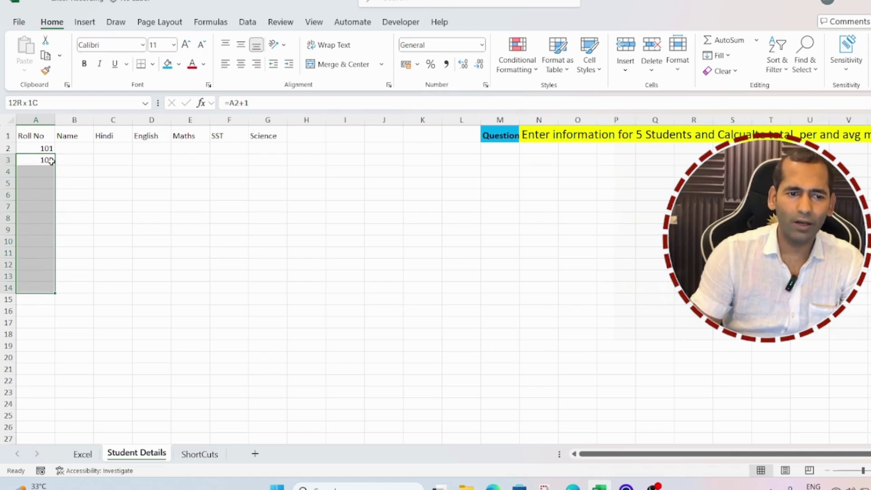
key(shift+Down)
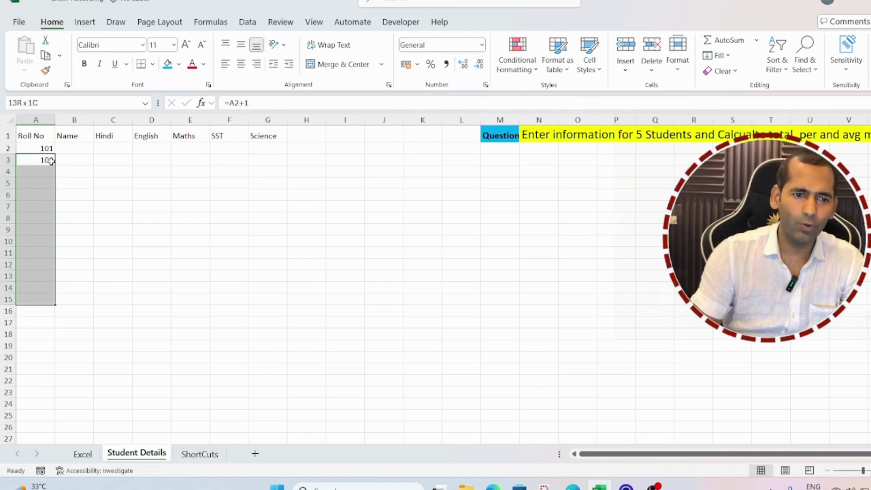
key(shift+Down)
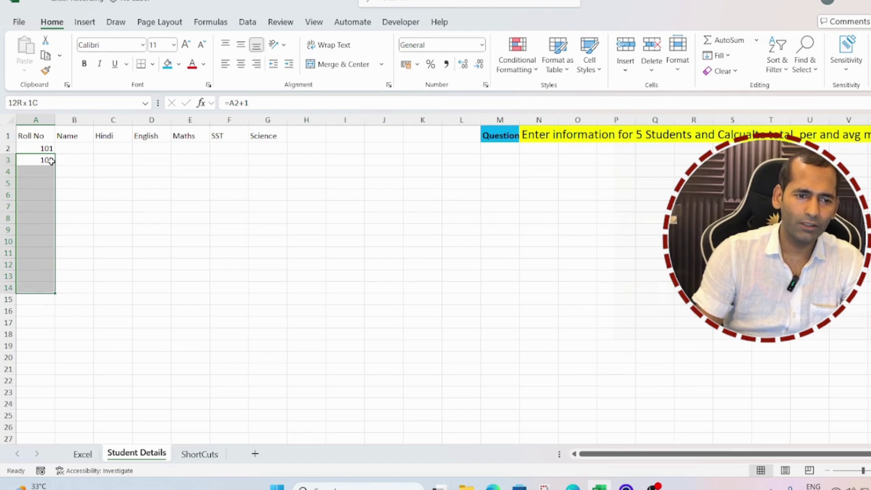
key(shift+Up)
key(shift+Up)
key(shift+Up)
key(shift+Up)
key(ctrl+d)
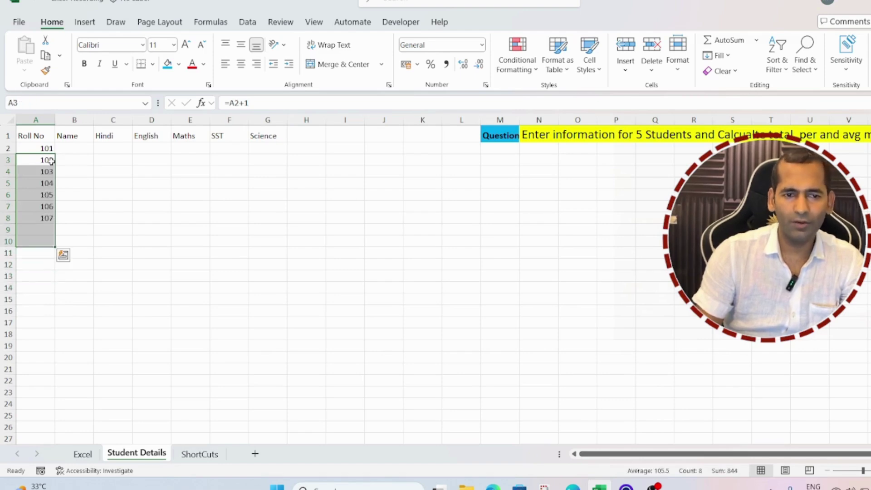
Enter the first names of the first four students in cells B2:B5
key(Up)
key(Right)
text(Amit)
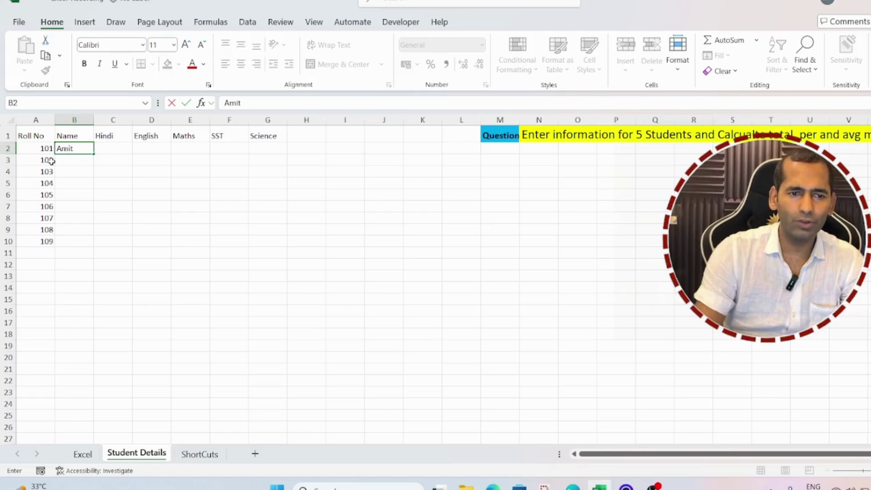
key(Return)
text(Shivam)
key(Return)
text(Jay)
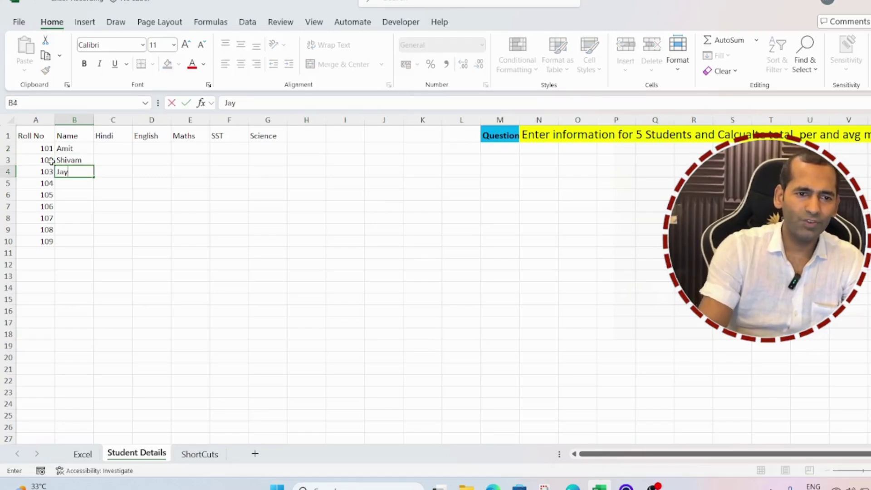
key(Return)
text(Harry)
key(Return)
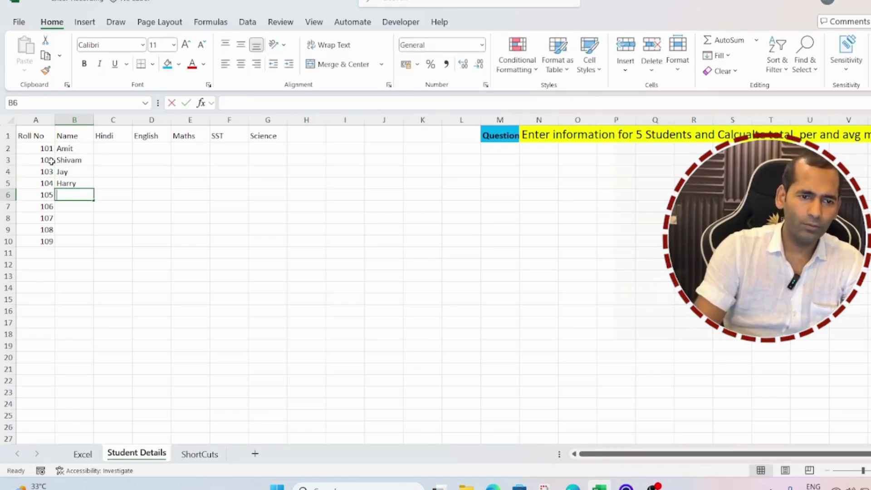
Enter the first names of the remaining five students in cells B6:B10
text(M<)
text(kesh)
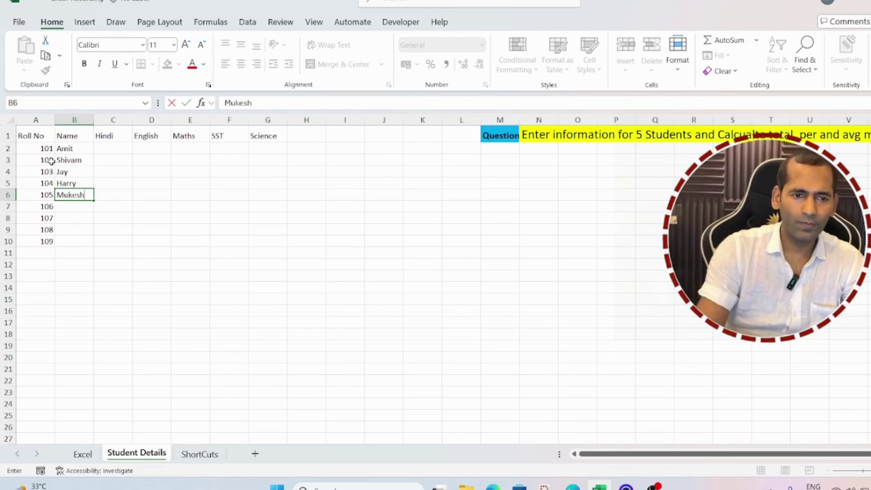
key(Return)
text(Anuj)
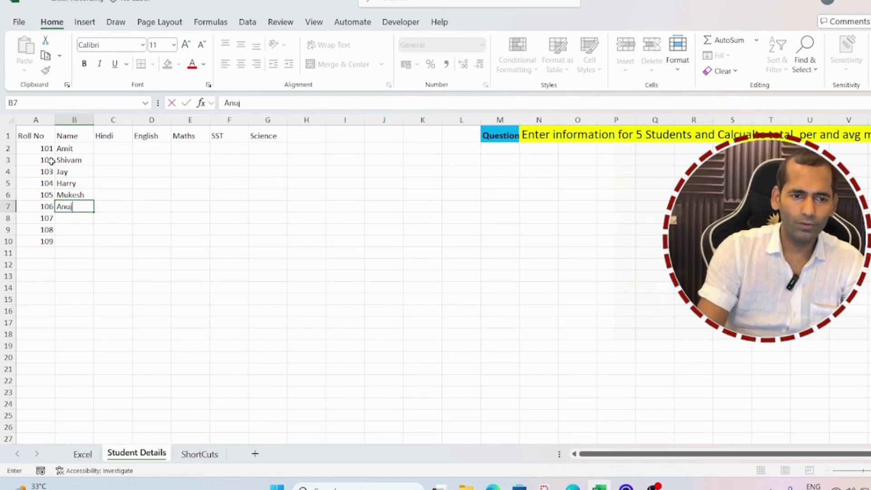
key(Return)
text(Ankit)
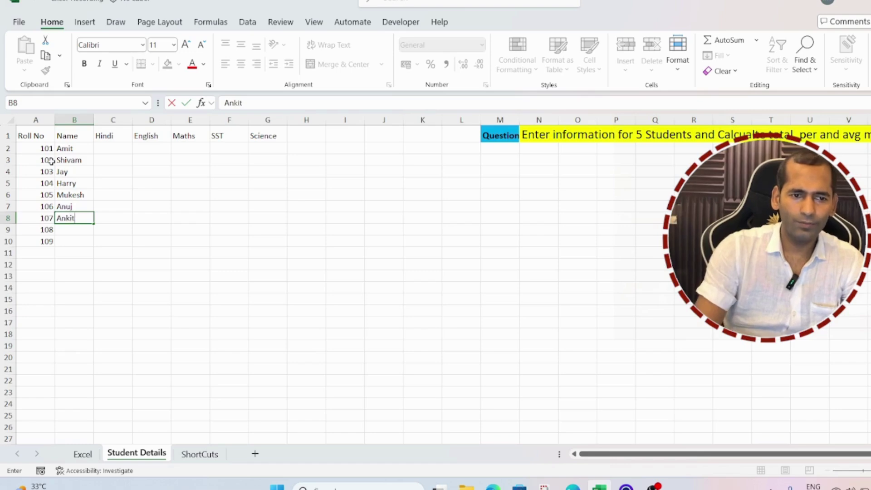
key(Return)
text(Pooja)
key(Return)
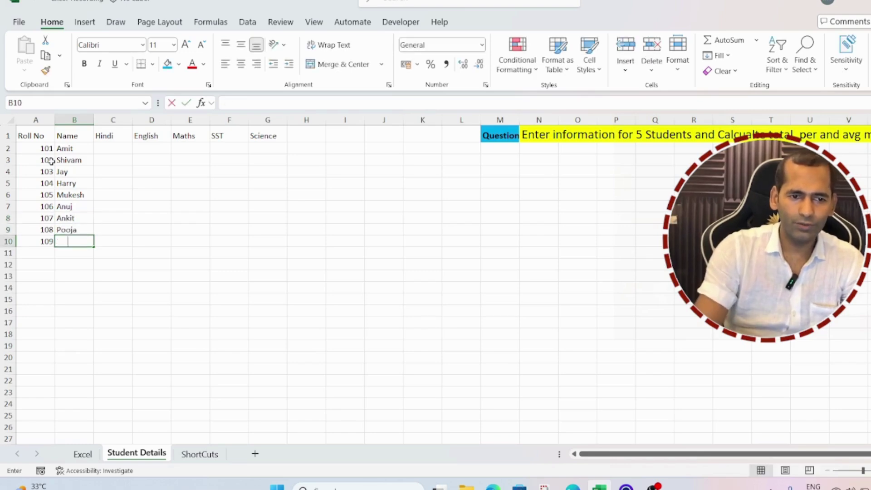
key(Return)
Enter the first student's marks 90, 98, 98, 98 and 98 in cells C2:G2
key(Up)
key(Up)
key(Up)
key(Up)
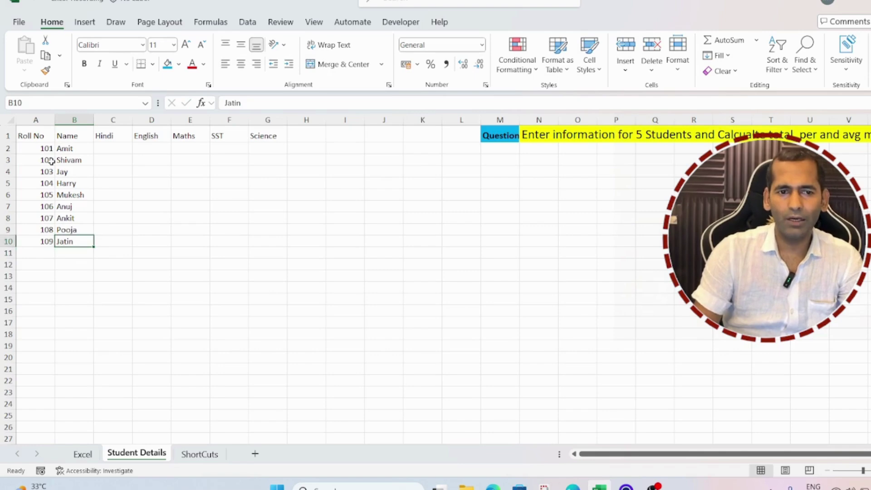
key(Up)
key(Up)
key(Up)
key(Up)
key(Up)
key(Right)
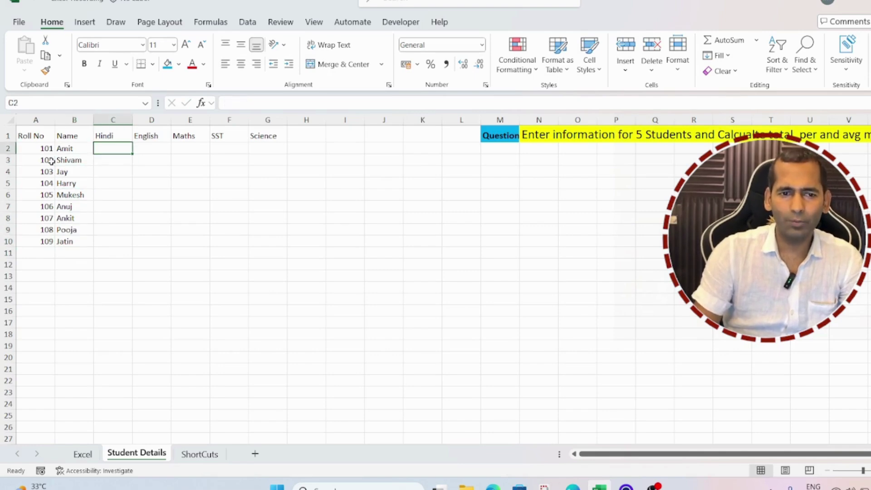
text(90)
key(Tab)
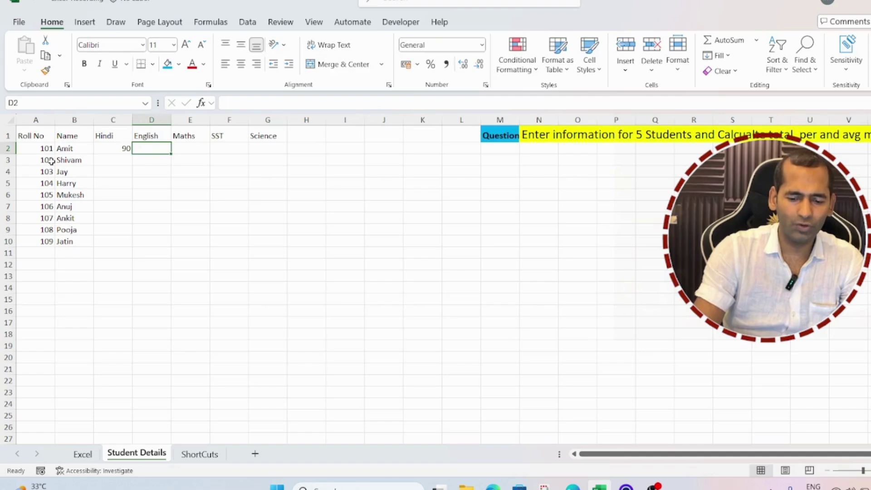
text(98)
key(Tab)
text(98)
key(Tab)
text(98)
key(Tab)
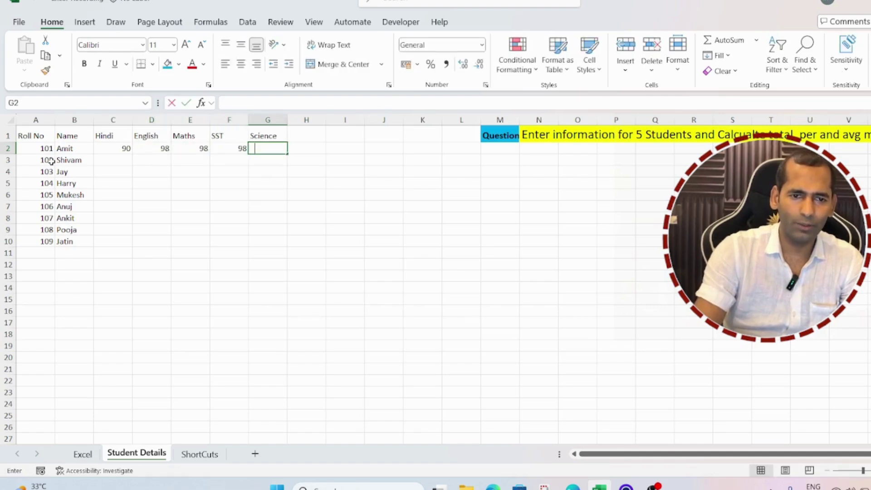
text(98)
key(Return)
Enter the second student's marks 89, 89, 90, 90 and 89 in C3:G3, and the third student's Hindi mark 78 in C4
text(89)
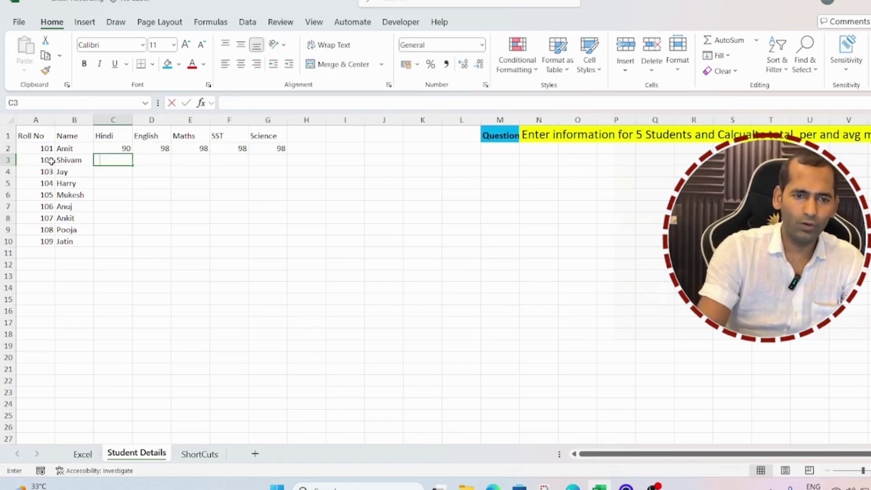
key(Tab)
text(89)
key(Tab)
text(90)
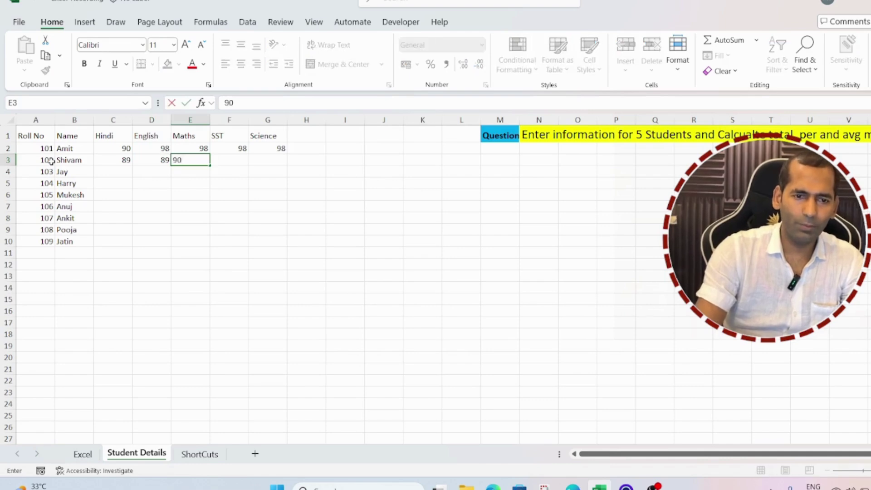
key(Tab)
text(90)
key(Tab)
text(89)
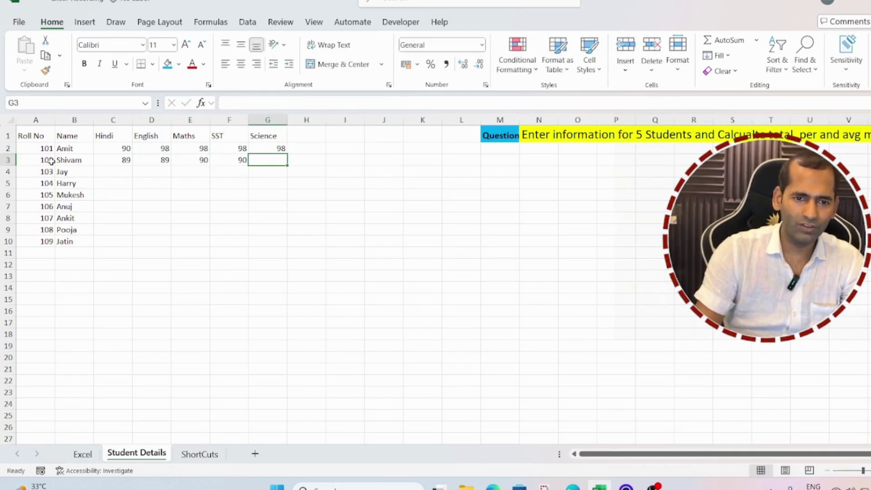
key(Tab)
key(Return)
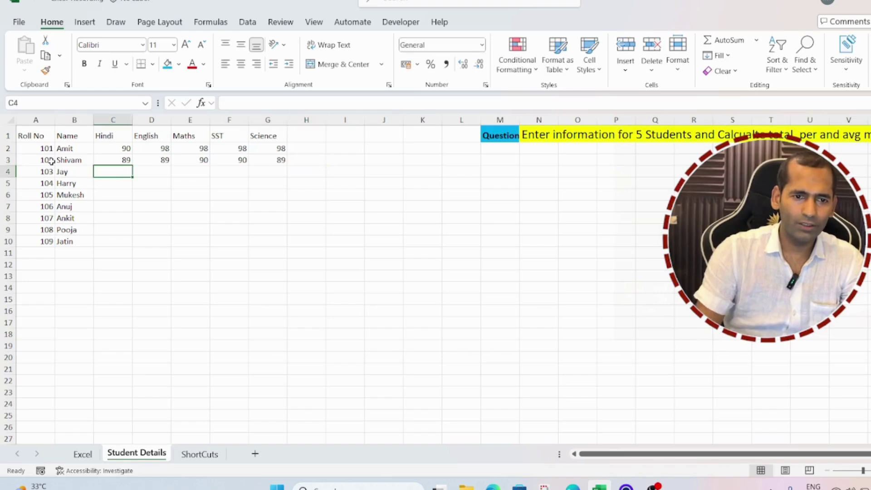
text(78)
key(Tab)
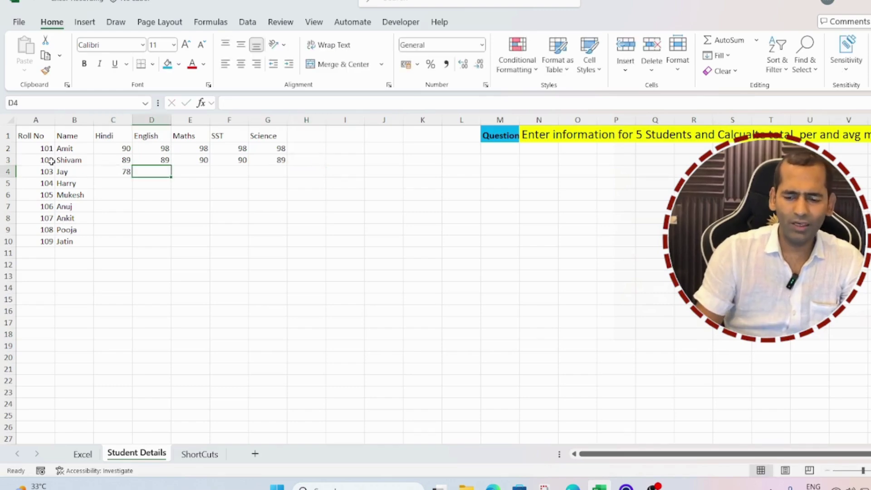
Clear the manually entered marks from the range C2:G10
key(Up)
key(Up)
key(Left)
key(shift+Right)
key(shift+Right)
key(shift+Right)
key(shift+Right)
key(shift+Down)
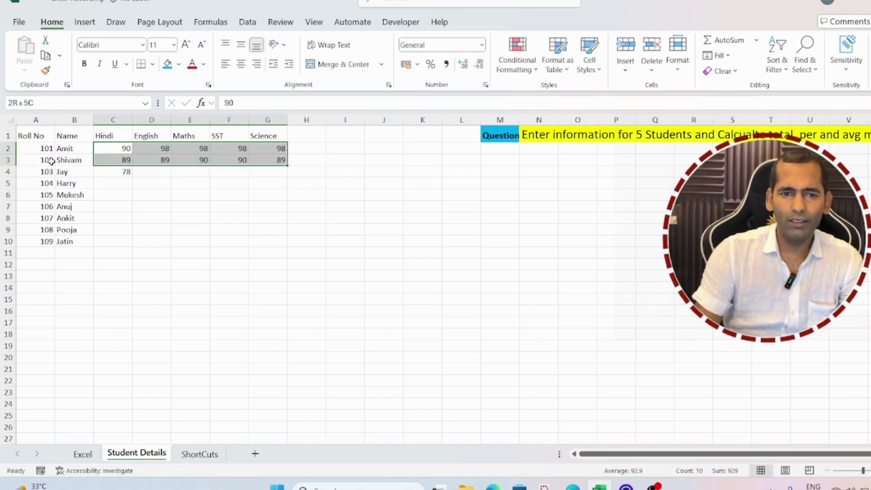
key(shift+Down)
key(shift+Down)
key(shift+Down)
key(shift+Down)
key(shift+Down)
key(shift+Down)
key(shift+Down)
key(shift+Down)
key(shift+Up)
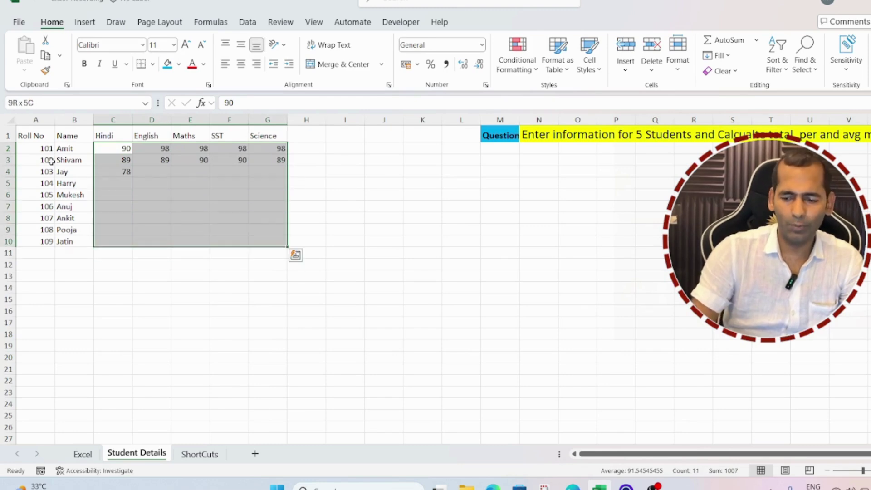
key(Delete)
Fill the whole marks range C2:G10 at once with the formula =RANDBETWEEN(55,100)
key(Down)
key(Up)
key(shift+Right)
key(shift+Right)
key(shift+Right)
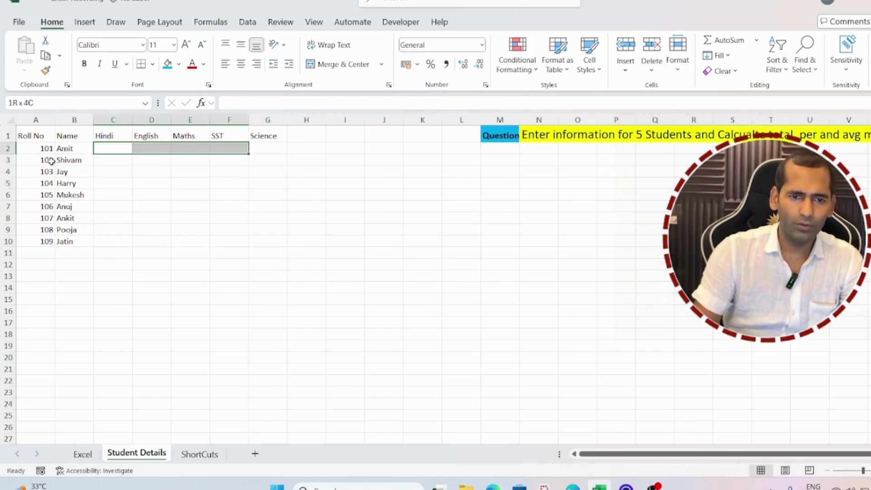
key(shift+Right)
key(shift+Down)
key(shift+Down)
key(shift+Down)
key(shift+Down)
key(shift+Down)
key(shift+Down)
key(shift+Down)
key(shift+Down)
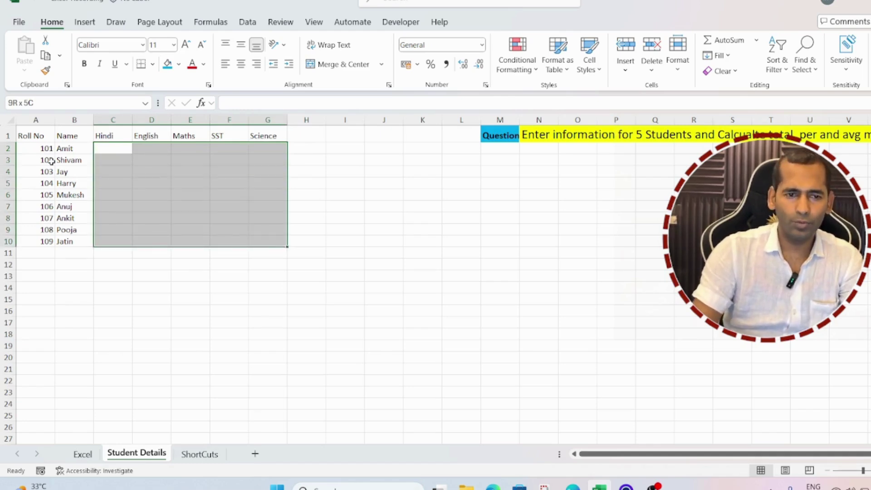
text(=r)
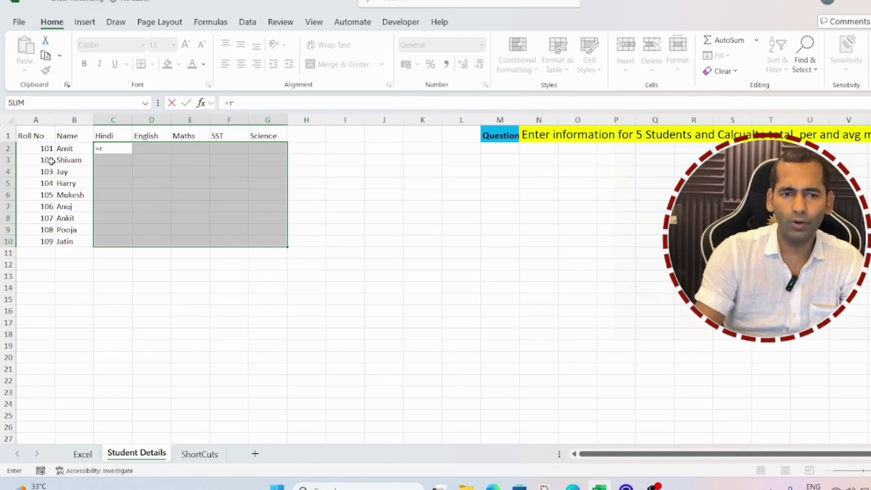
text(andbetwe)
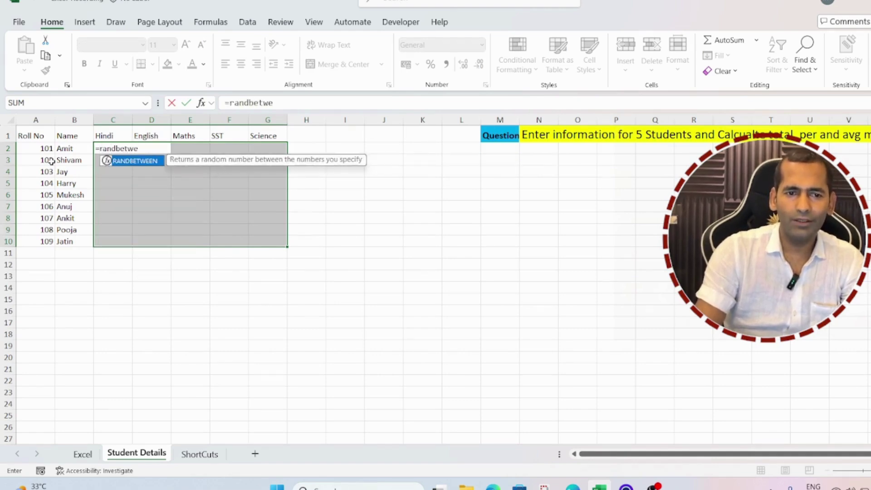
key(Tab)
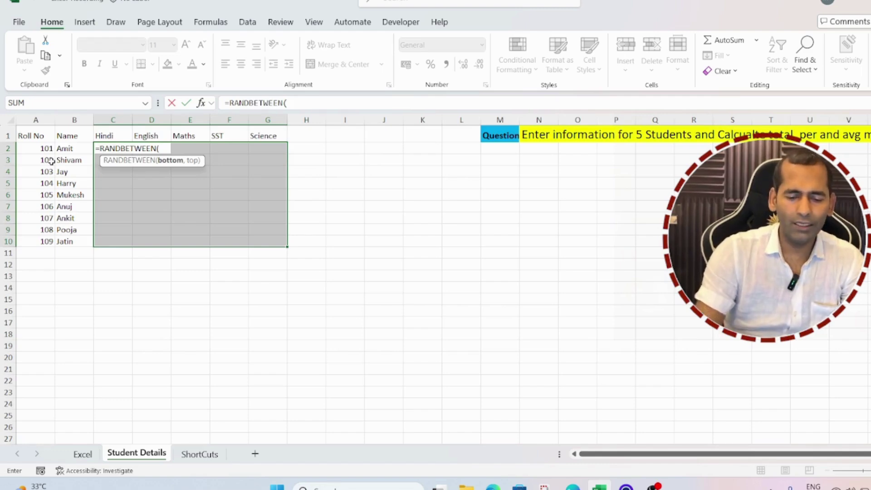
text(55)
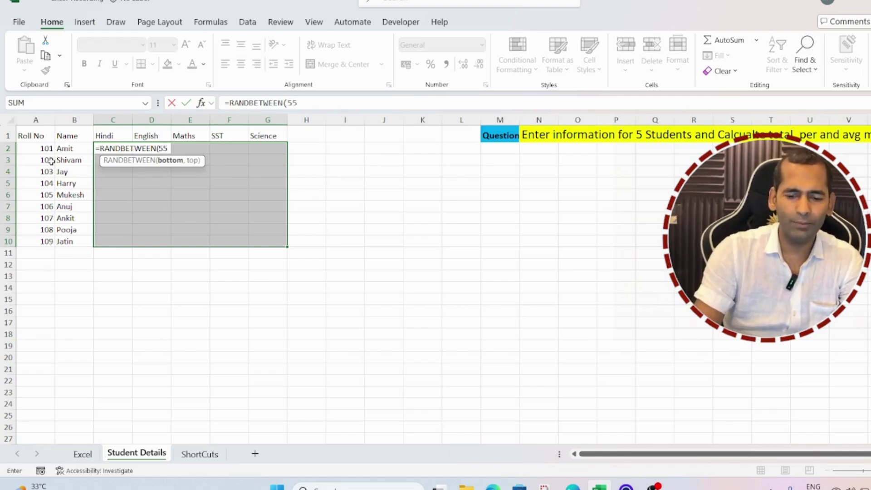
text(,)
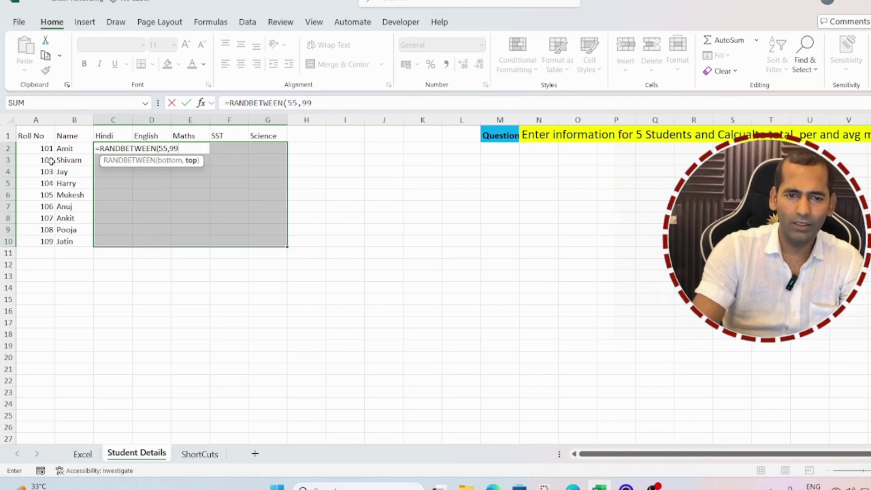
text(100)
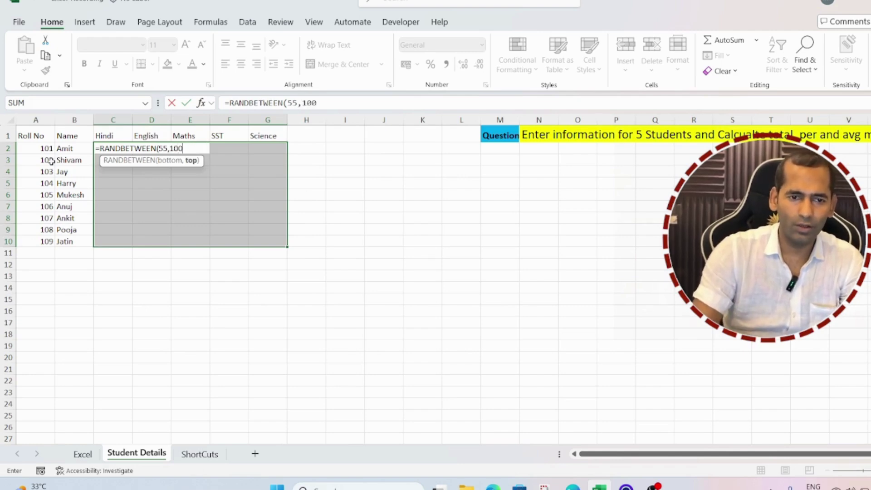
text())
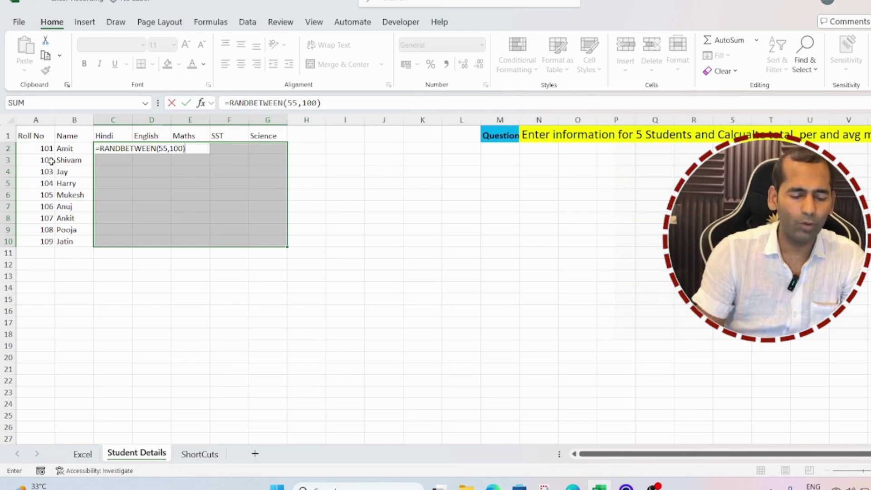
key(ctrl+Return)
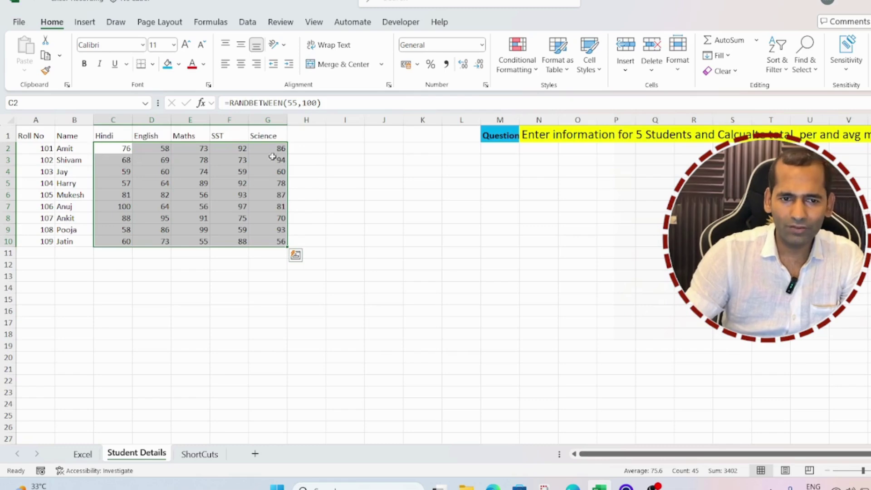
Enter the test values 1, 2, 3 and 43 in cells D12:D15 below the marks to trigger recalculation
click(146, 187)
key(Down)
key(Down)
key(Down)
key(Down)
key(Down)
key(Down)
key(Down)
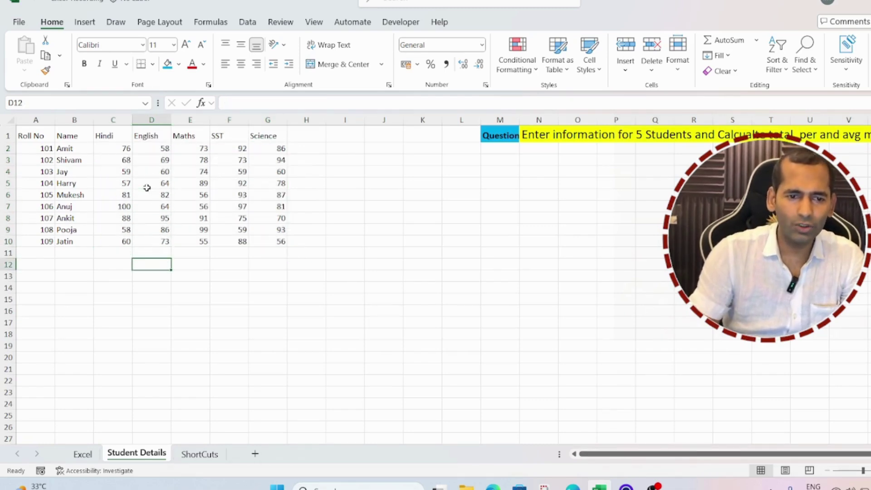
text(=)
key(Return)
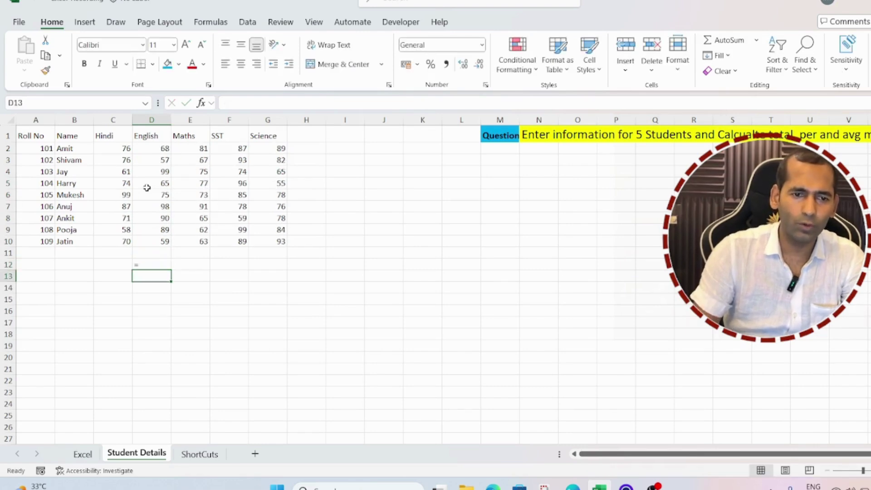
key(Up)
text(1)
key(Return)
text(2)
key(Return)
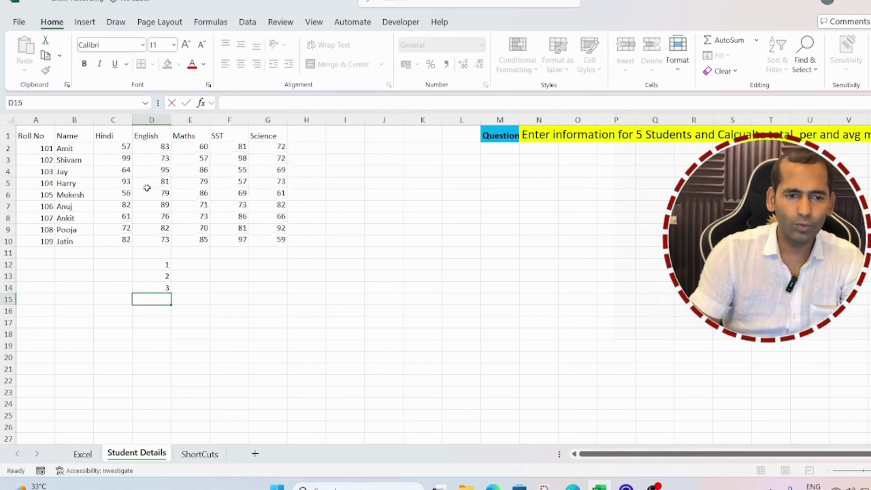
text(3)
key(Return)
text(43)
key(Return)
Clear the test values from cells D12:D15
key(Up)
key(Up)
key(Up)
key(Up)
key(shift+Down)
key(shift+Down)
key(shift+Down)
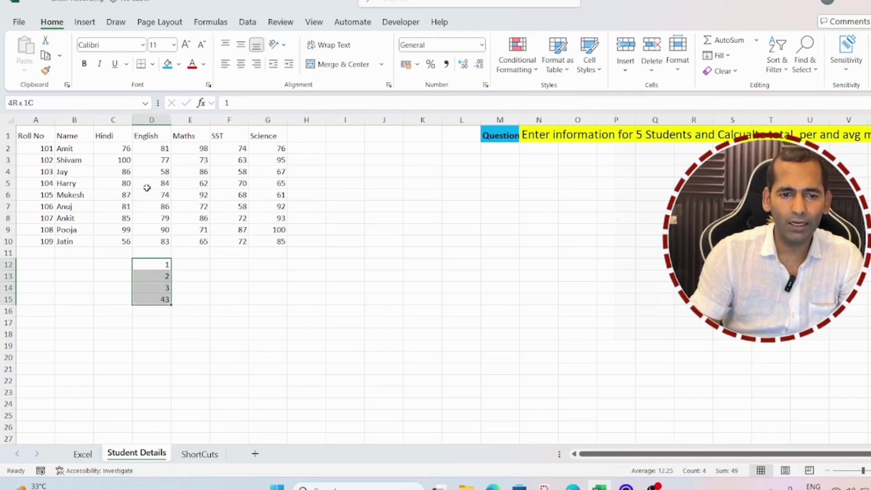
key(Delete)
key(ctrl+Up)
key(ctrl+Up)
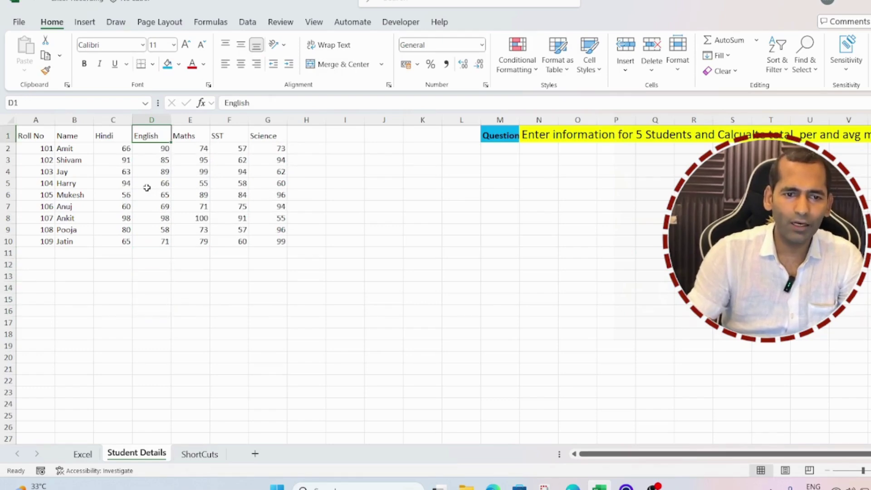
Replace the random formulas in C2:G10 with fixed marks by copying the range and pasting values with number formatting over it
click(147, 186)
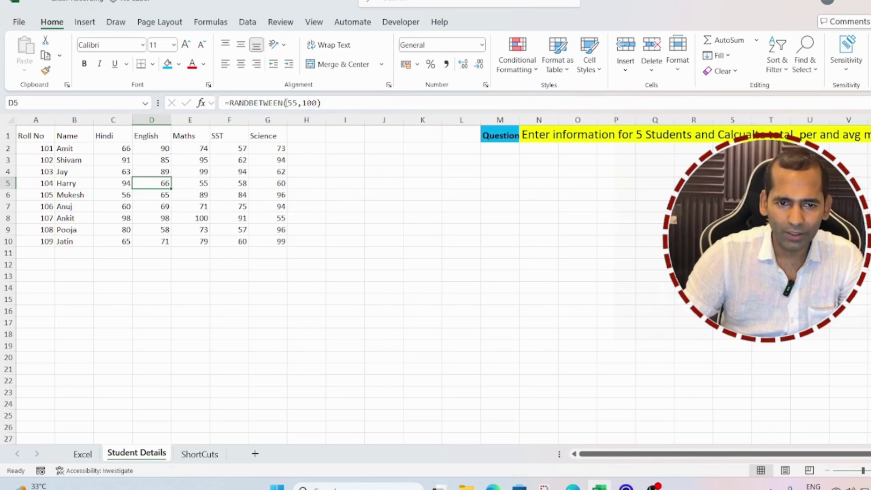
click(201, 217)
click(263, 232)
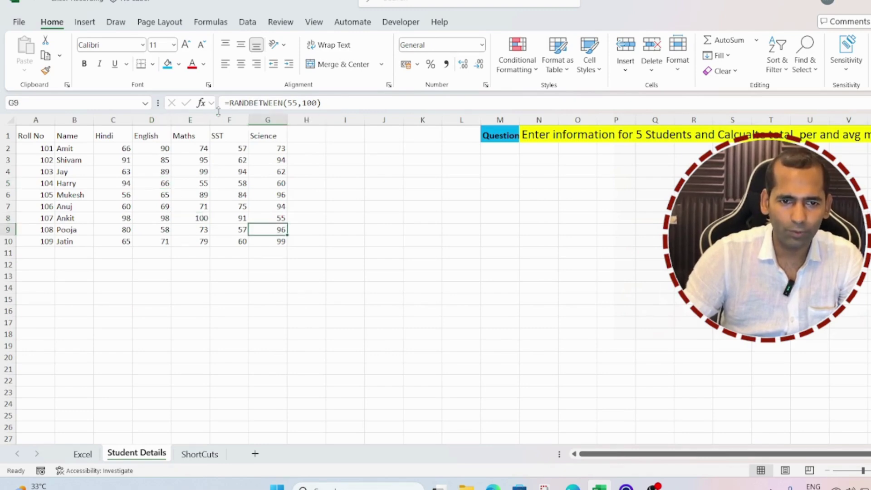
click(189, 183)
drag(115, 148, 270, 240)
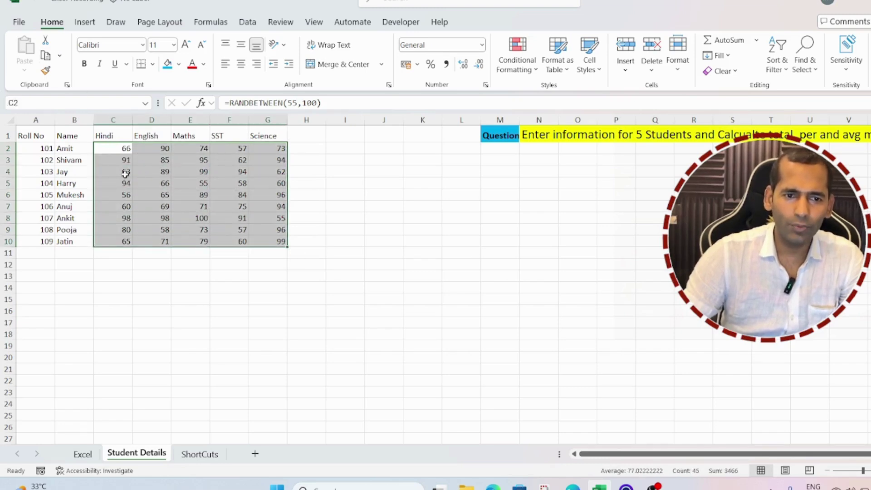
key(ctrl+c)
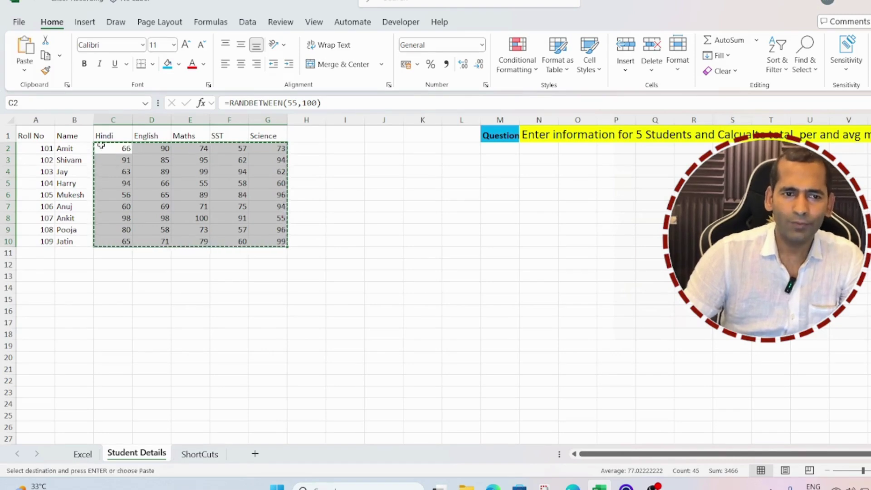
click(25, 69)
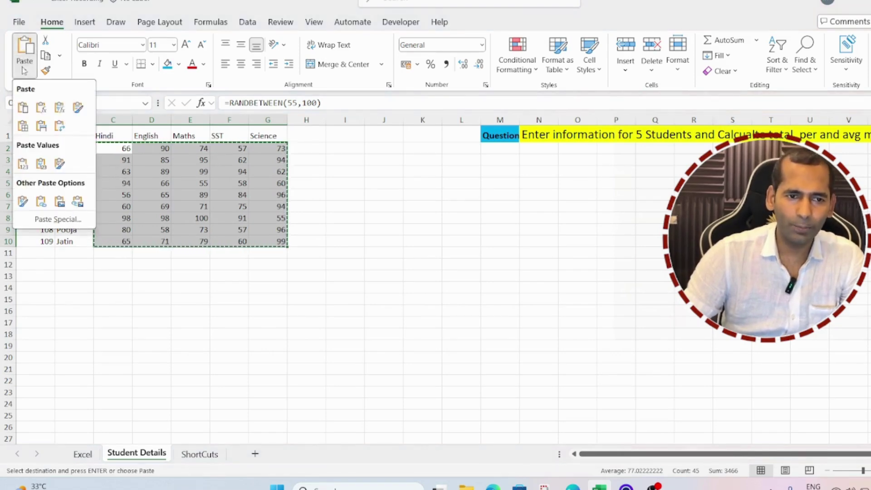
click(41, 164)
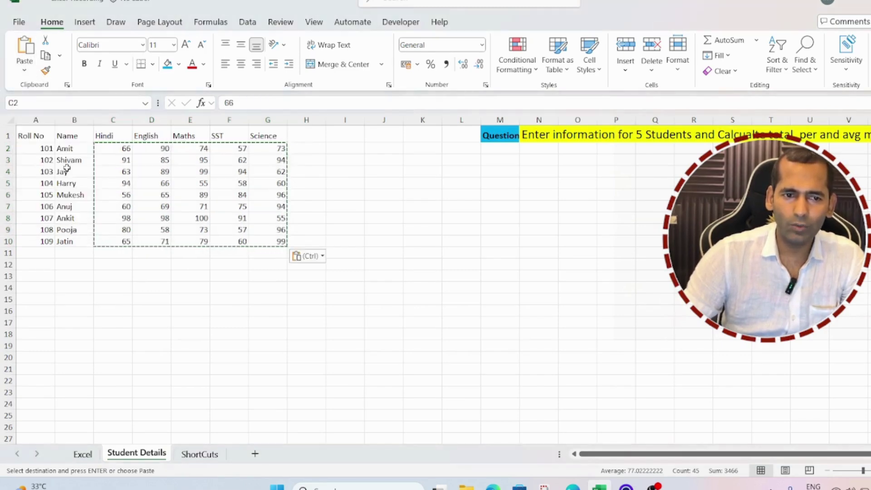
Examine individual cells in the marks range to see whether they hold fixed values instead of formulas
click(104, 154)
click(162, 163)
click(201, 172)
click(233, 196)
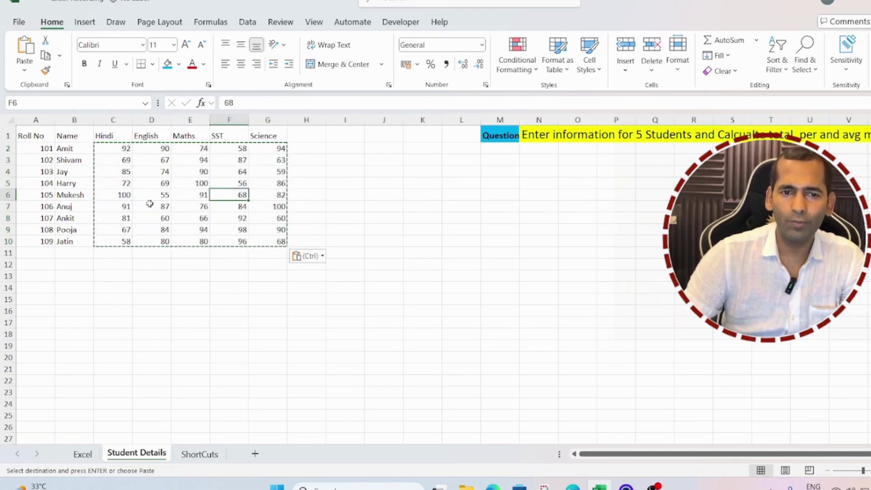
click(150, 203)
click(223, 181)
click(149, 172)
Undo the values-only paste over the marks range C2:G10 and cancel the copy selection
drag(110, 150, 254, 235)
key(ctrl+z)
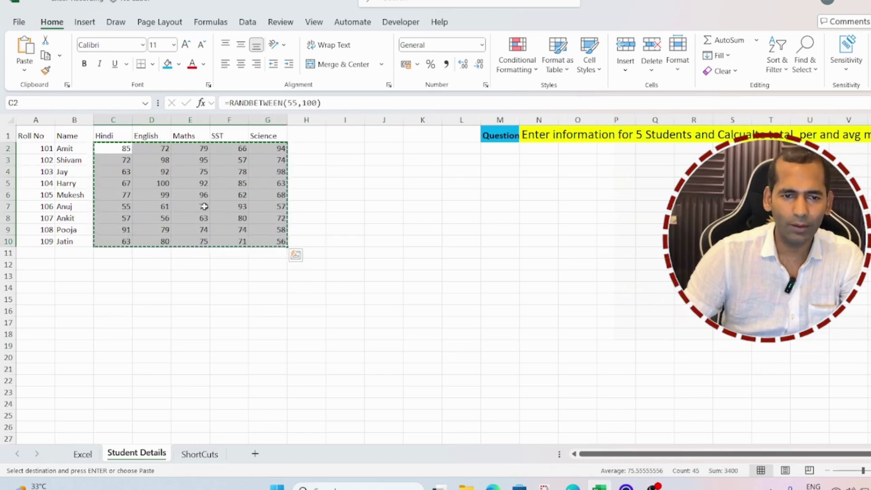
key(Escape)
click(156, 182)
click(119, 149)
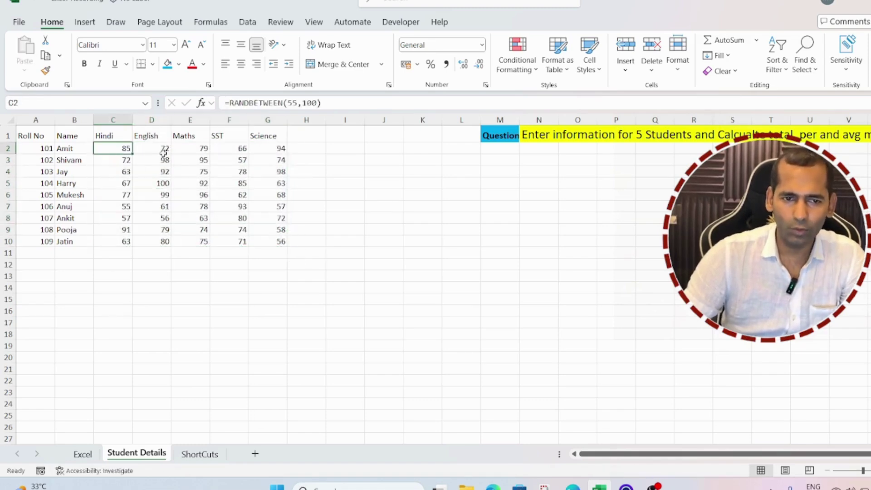
Clear the random marks from the range C2:G10
click(215, 152)
click(119, 151)
drag(119, 150, 276, 244)
key(Delete)
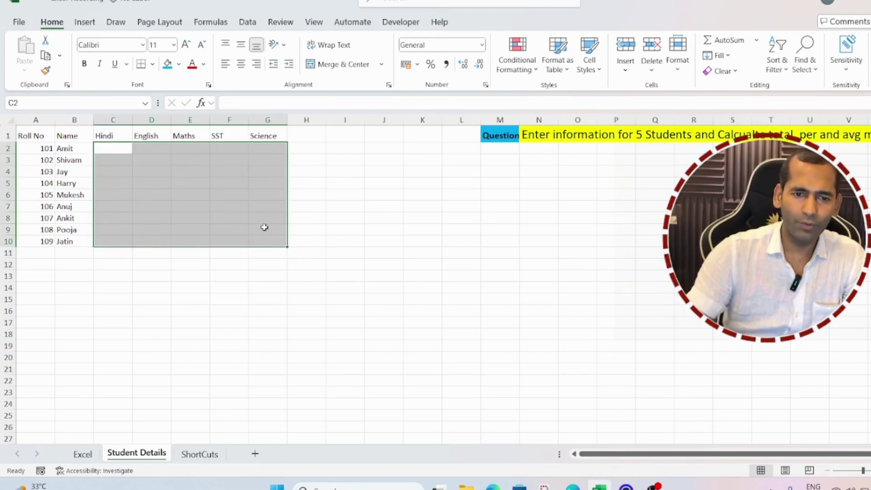
Fill the whole marks range C2:G10 at once with the formula =RANDBETWEEN(55,100)
key(shift+BackSpace)
key(shift+Right)
key(shift+Right)
key(shift+Right)
key(shift+Right)
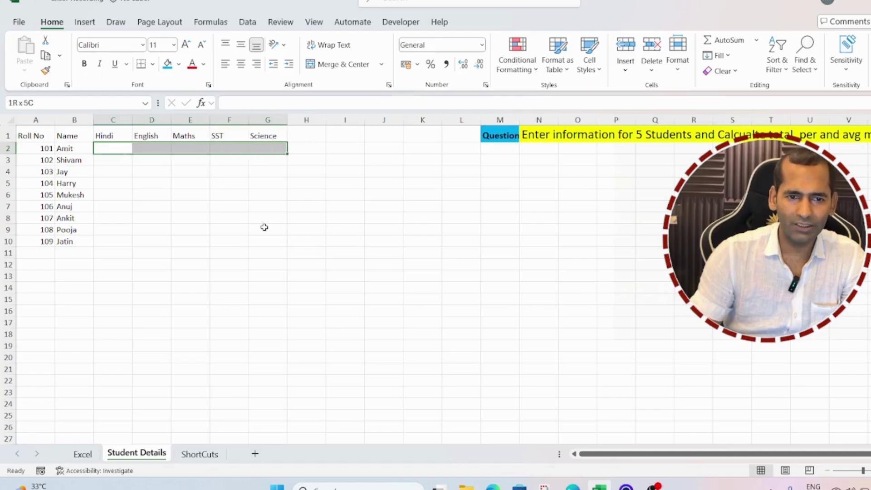
key(shift+Down)
key(shift+Down)
key(shift+Down)
key(shift+Down)
key(shift+Down)
key(shift+Down)
key(shift+Down)
key(shift+Down)
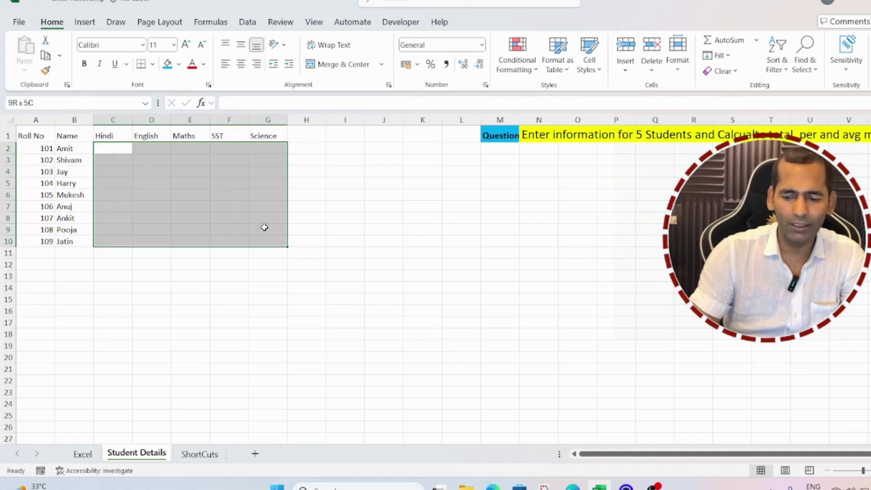
text(=rand)
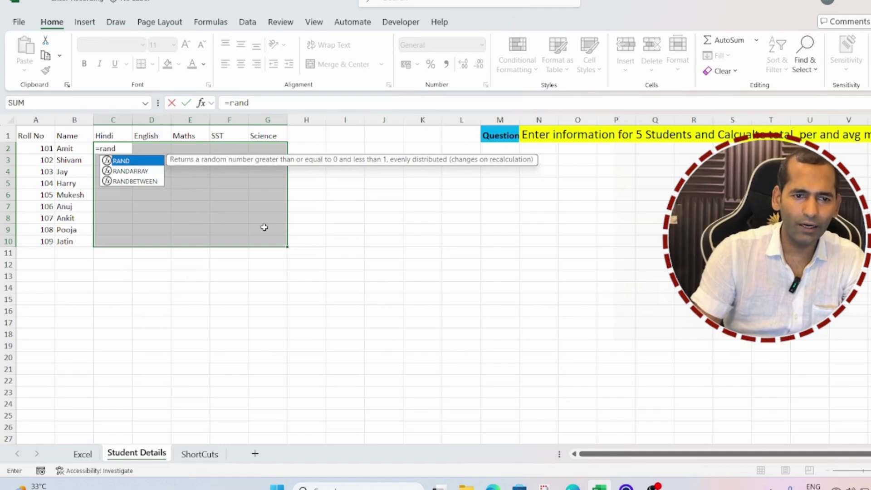
key(Down)
key(Down)
key(Tab)
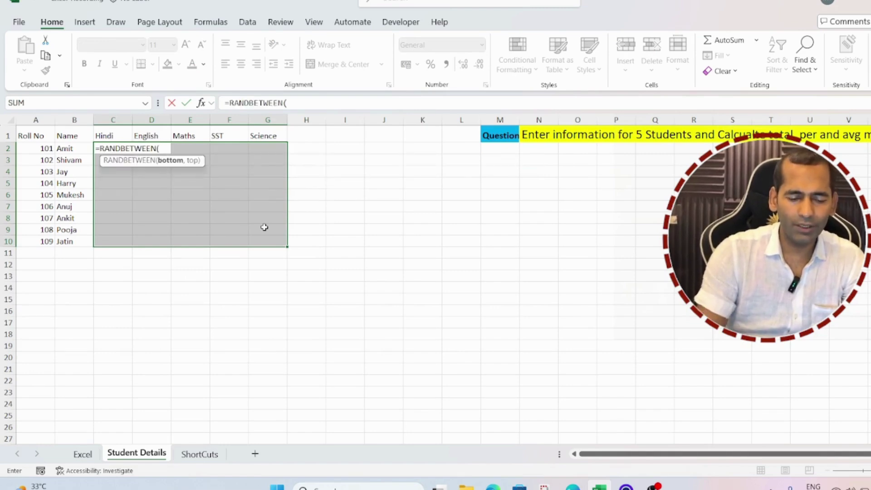
text(55,)
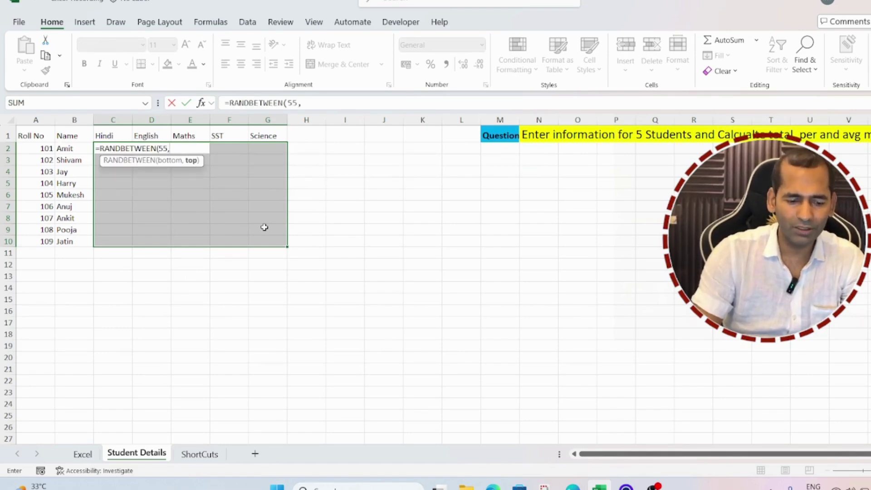
text(100))
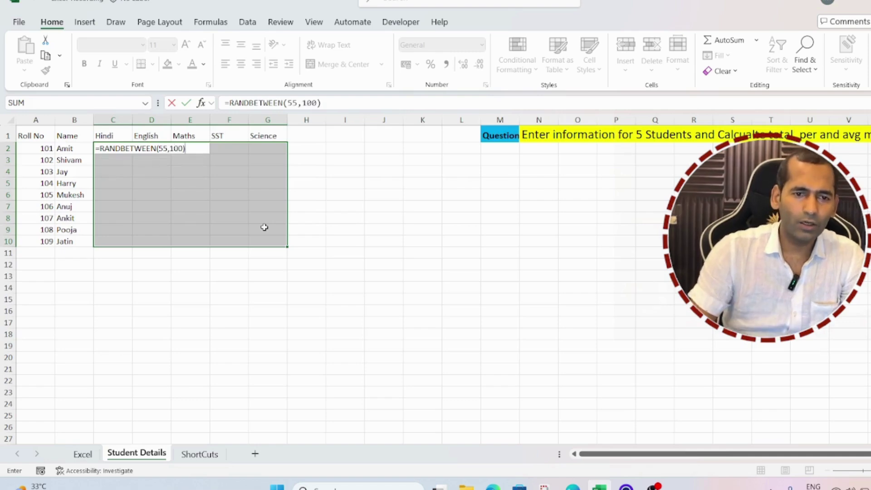
key(ctrl+Return)
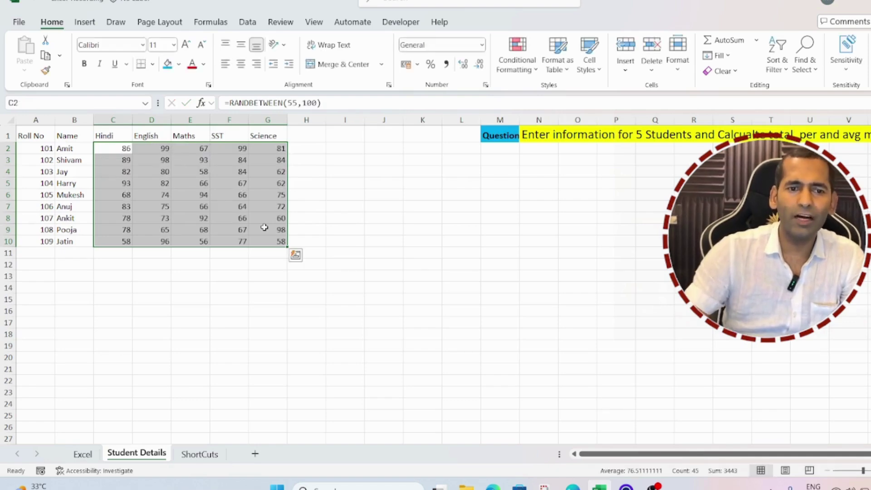
Enter the test values 1 and 2 in D13:D14 to trigger recalculation of the random marks, and clear both cells
click(158, 277)
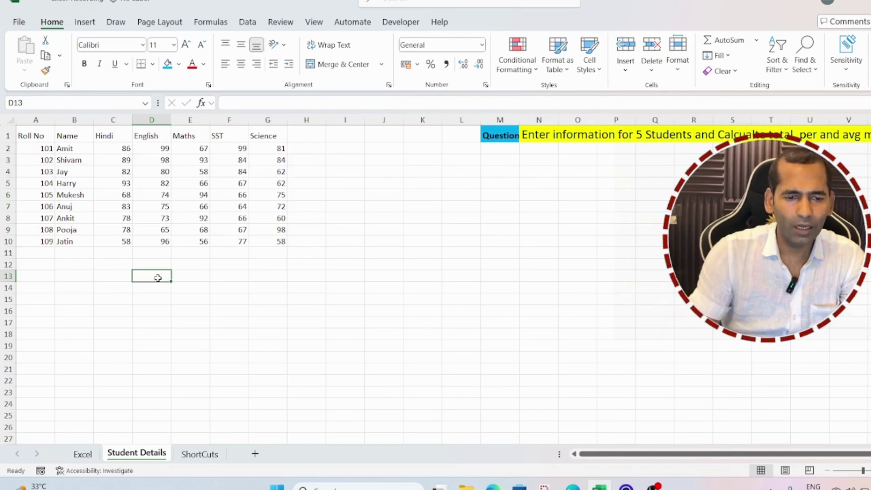
text(1)
key(Return)
text(2)
key(Return)
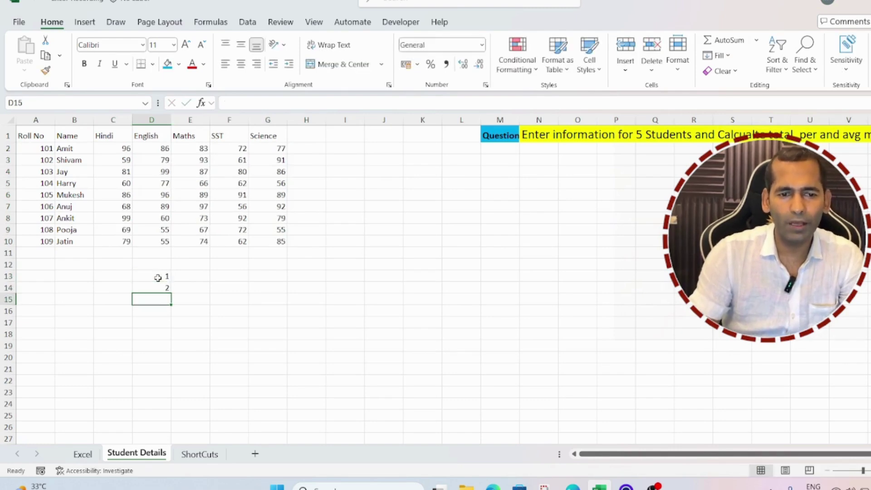
drag(157, 277, 159, 289)
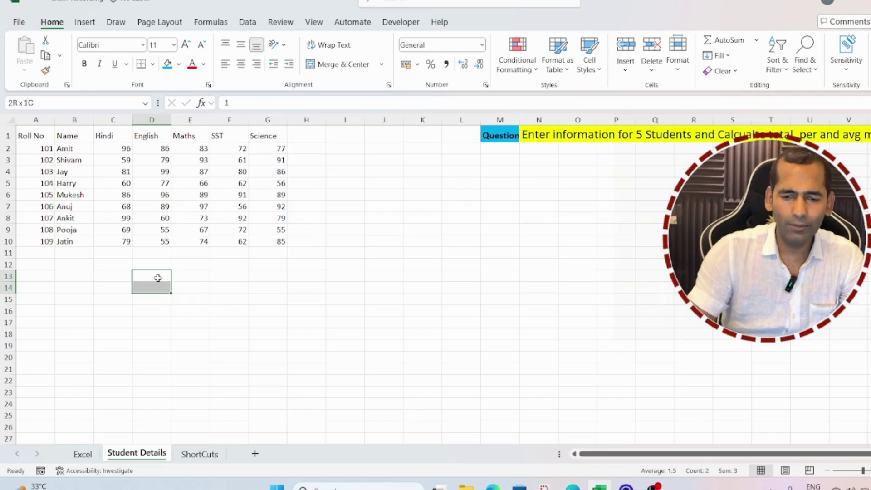
key(Delete)
Replace the formulas in C2:G10 with fixed marks by copying the range and pasting values with number formatting, and cancel the copy selection
drag(123, 148, 274, 242)
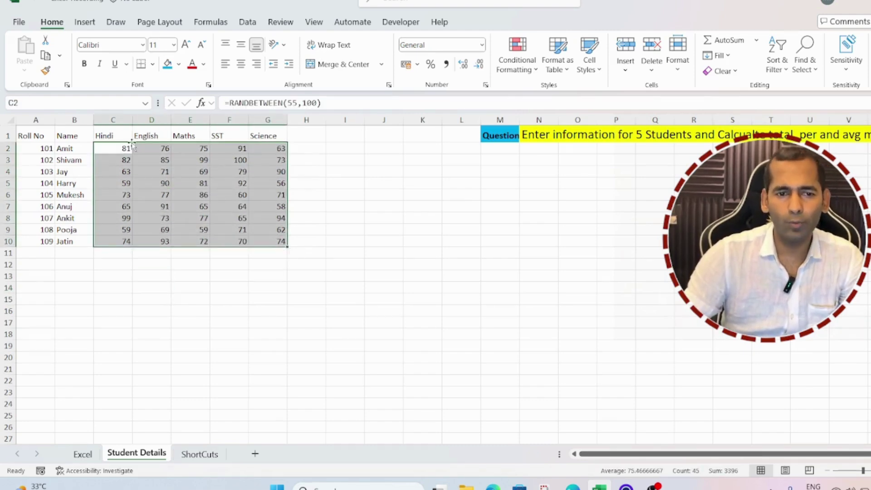
key(ctrl+c)
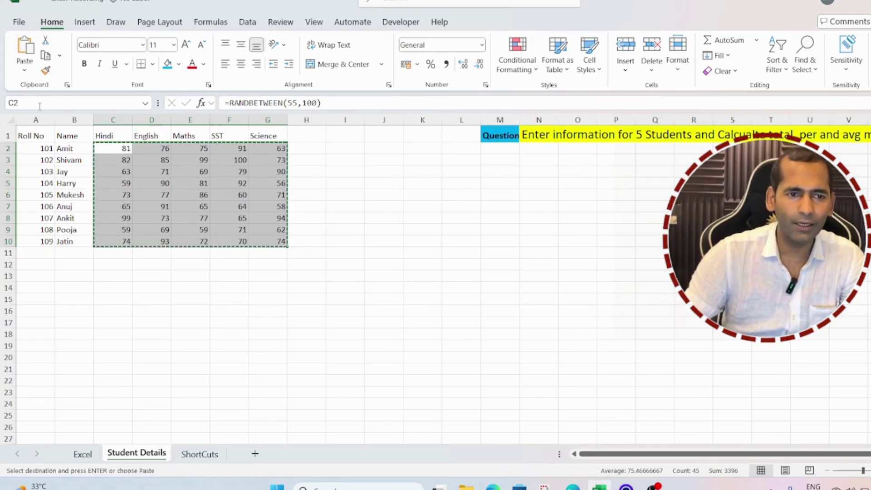
click(24, 71)
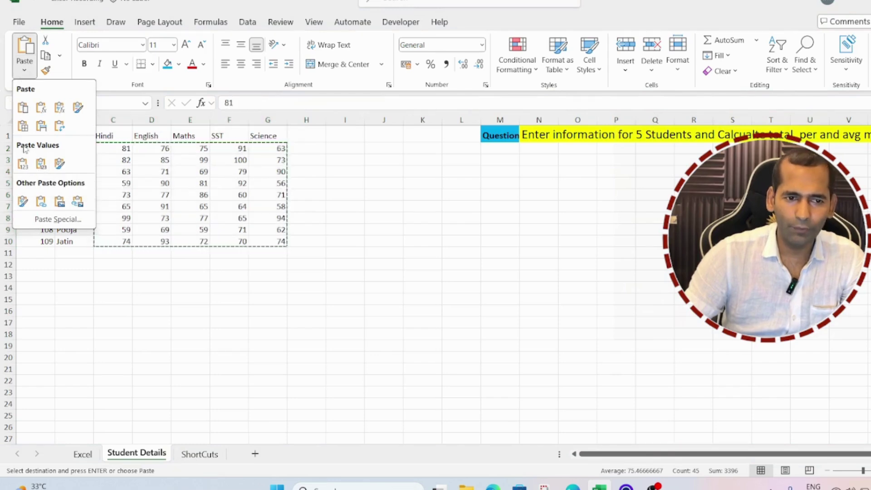
click(41, 165)
click(113, 159)
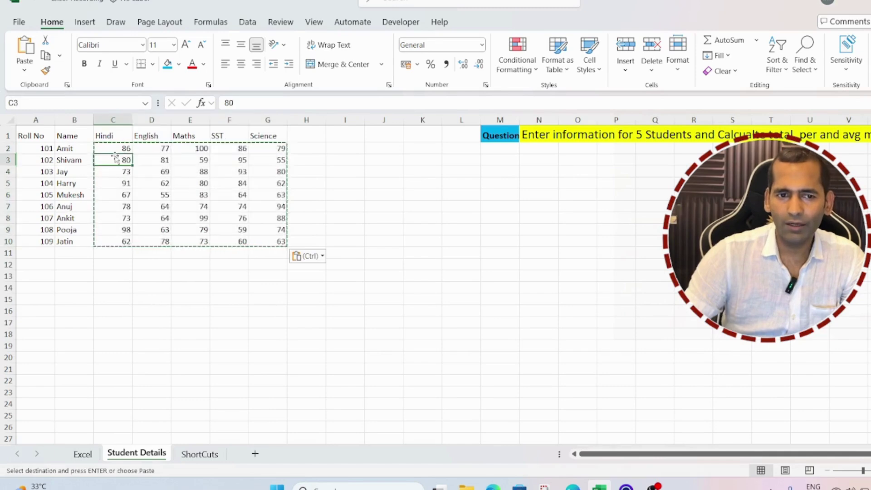
click(116, 149)
key(Escape)
key(Up)
key(Down)
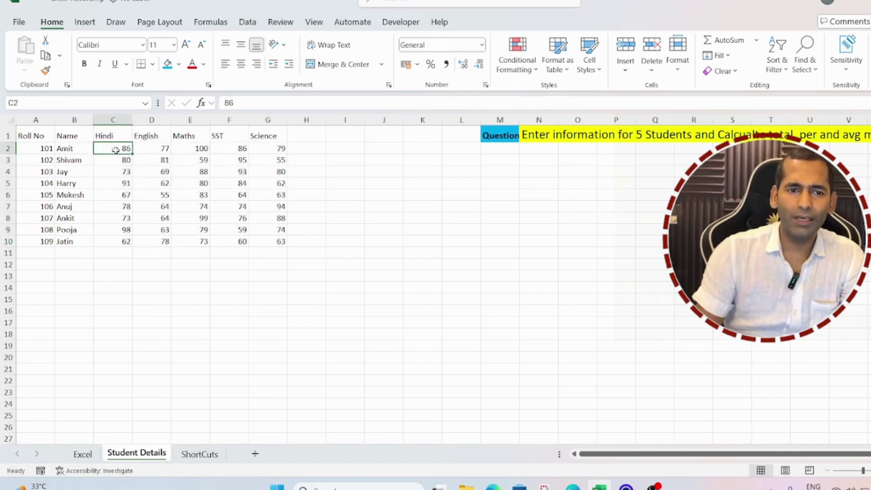
key(Up)
key(Right)
key(Right)
key(Right)
key(Right)
key(Right)
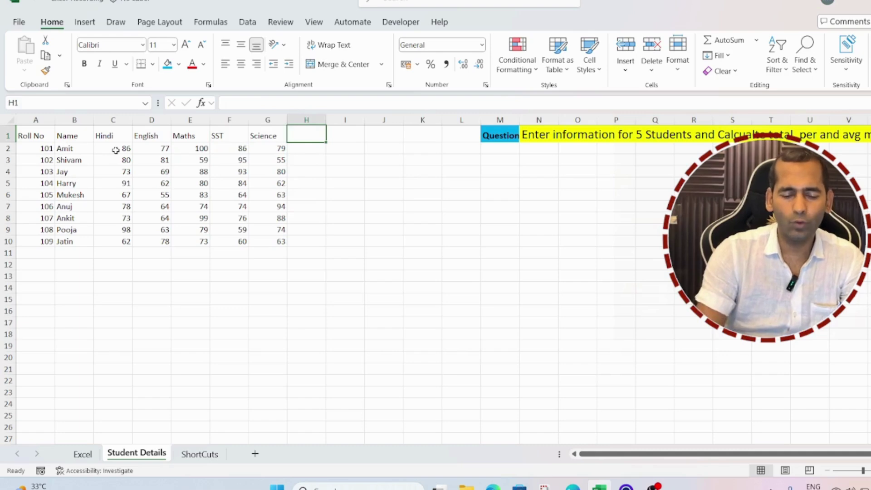
text(Total)
key(Escape)
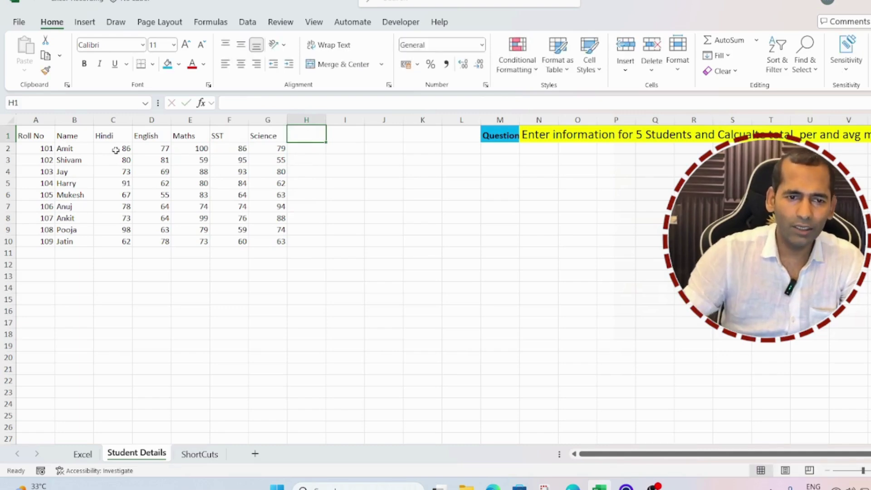
click(22, 140)
click(39, 146)
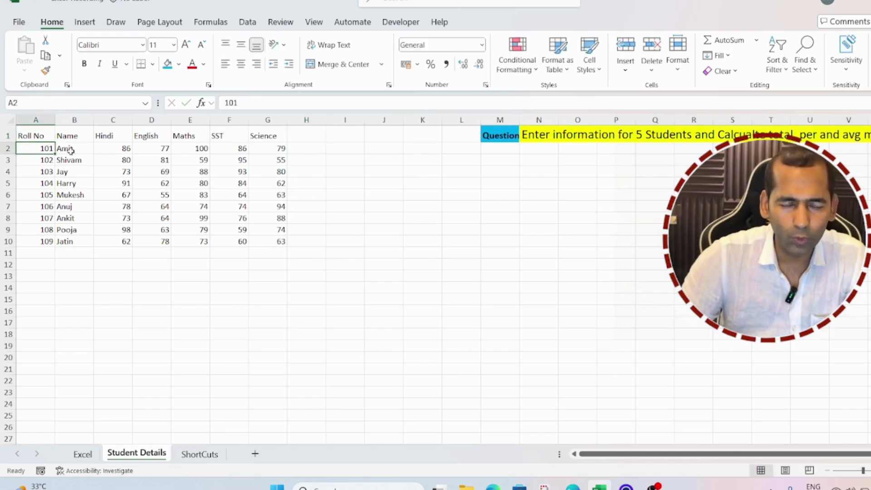
click(77, 150)
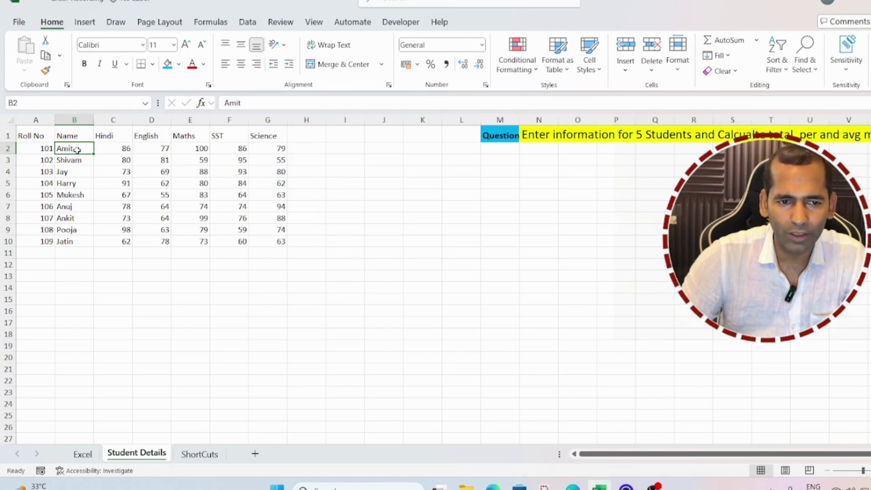
click(26, 146)
drag(100, 150, 275, 148)
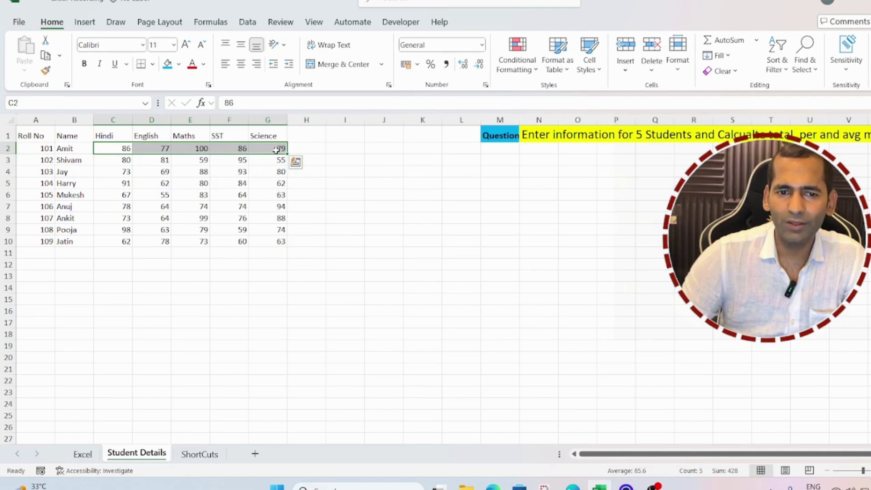
Add the heading "Total" in cell H1, beside the Science column
click(314, 138)
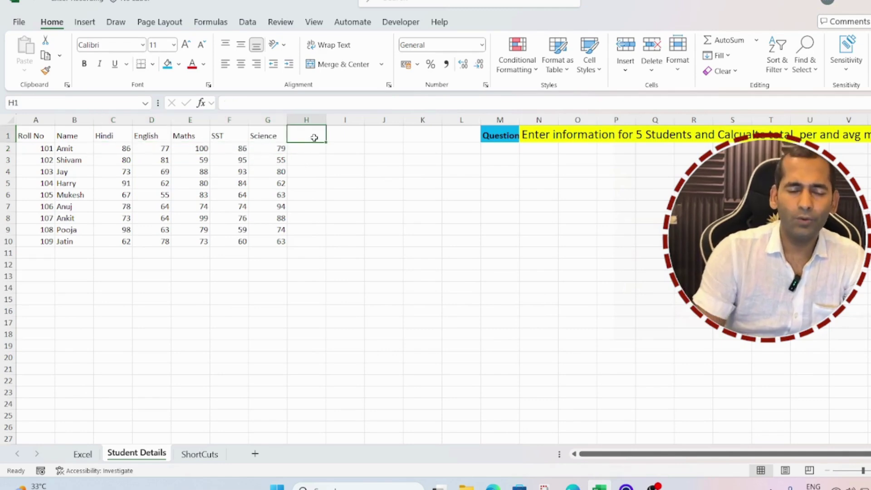
text(Total)
key(Return)
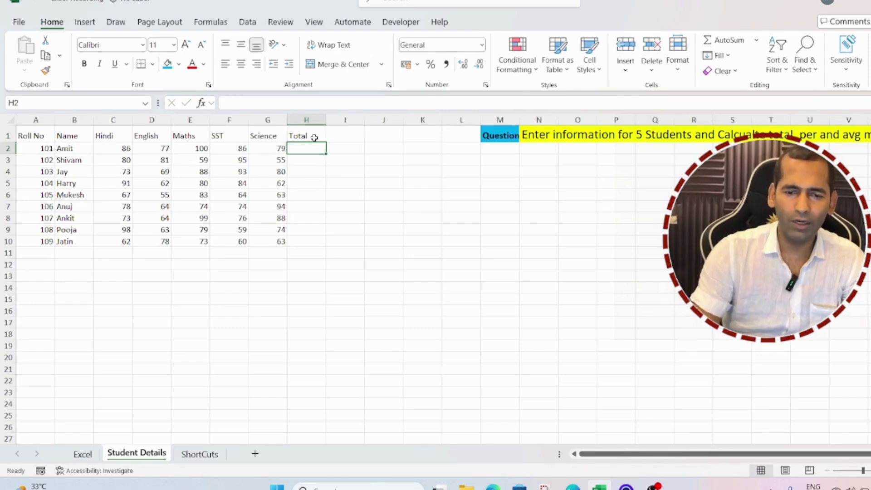
Sum the first student's marks in H2 with the formula =C2+D2+E2+F2+G2, and clear the cell again
text(=)
key(Left)
key(Left)
key(Left)
key(Left)
key(Left)
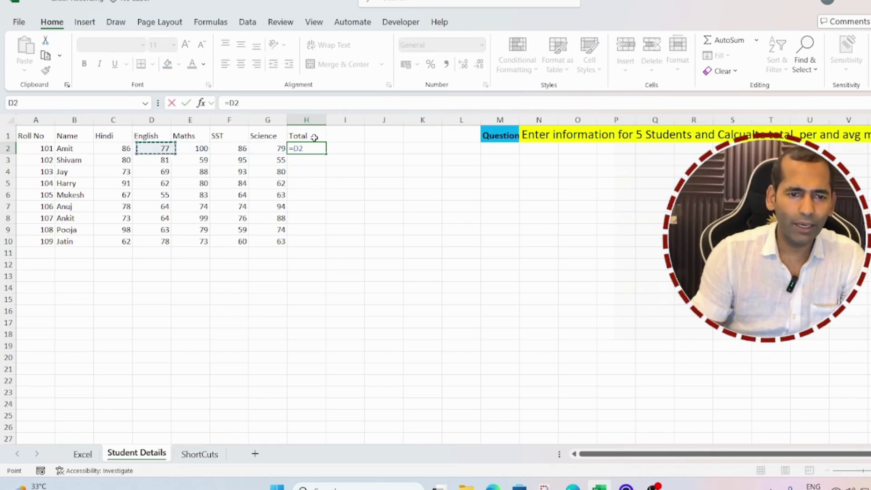
text(+)
key(Left)
key(Left)
key(Left)
key(Left)
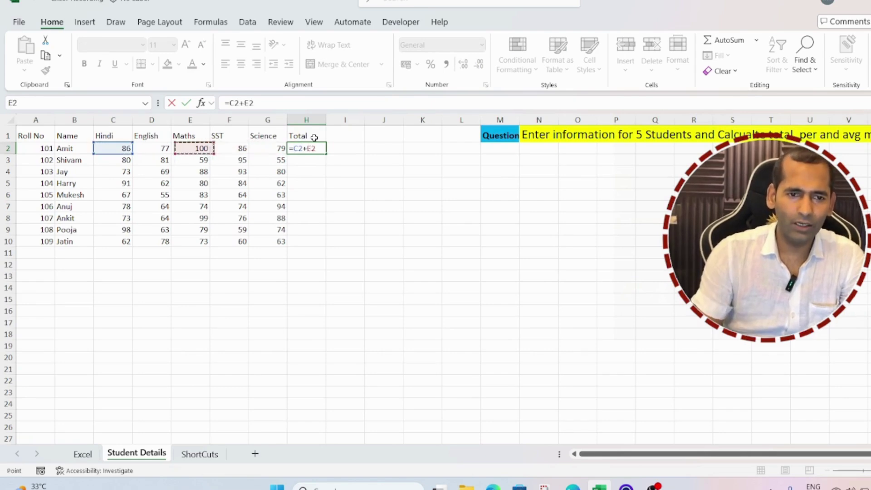
text(+)
key(Left)
key(Left)
key(Left)
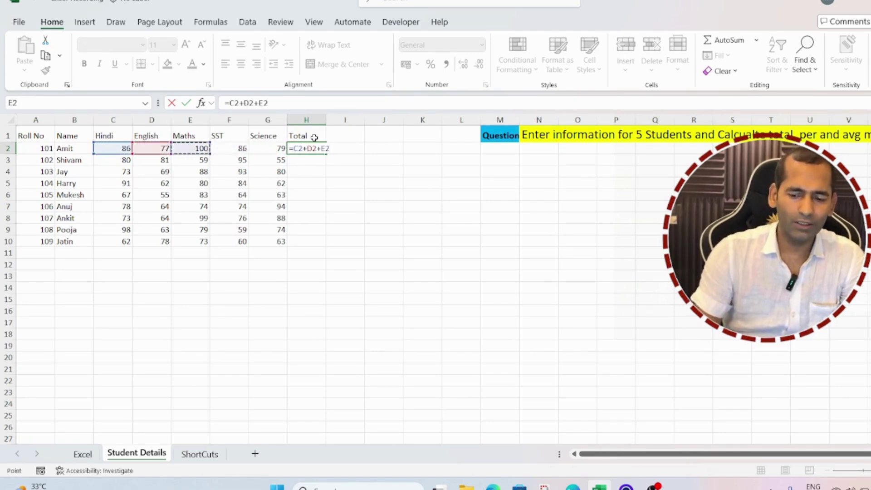
text(+)
key(Left)
key(Left)
text(+)
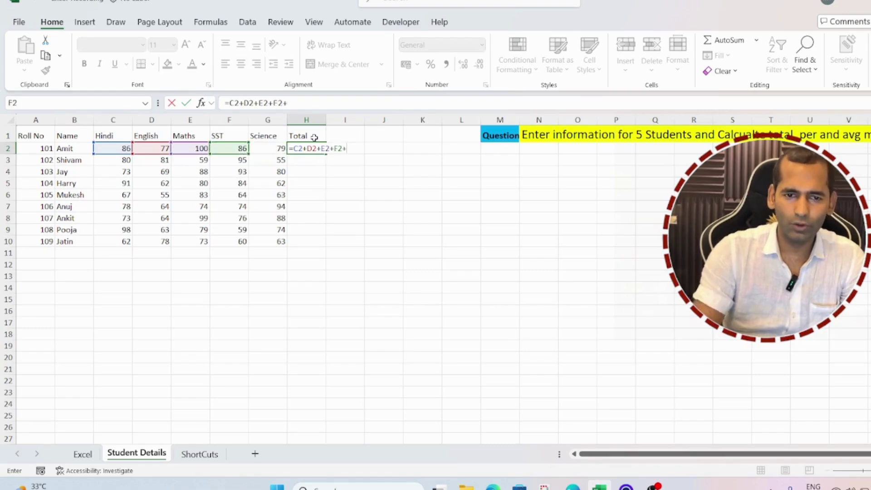
key(Left)
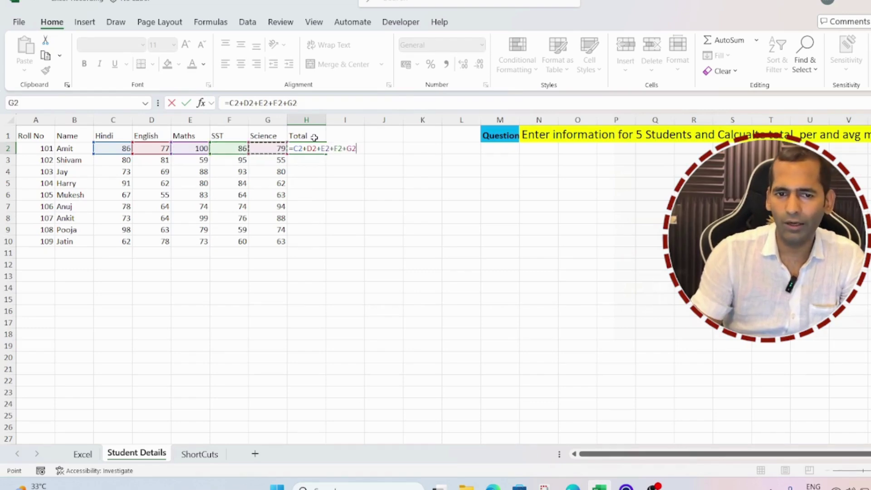
key(Return)
key(Up)
key(Delete)
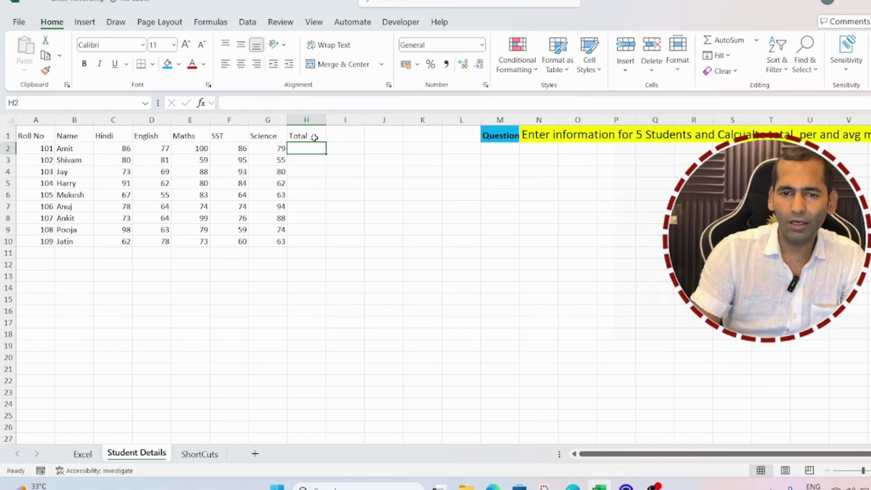
Calculate the first student's total in H2 by adding the five subject marks with the formula =C2+D2+E2+F2+G2
key(Down)
key(Up)
text(=)
key(Left)
key(Left)
key(Left)
key(Left)
key(Left)
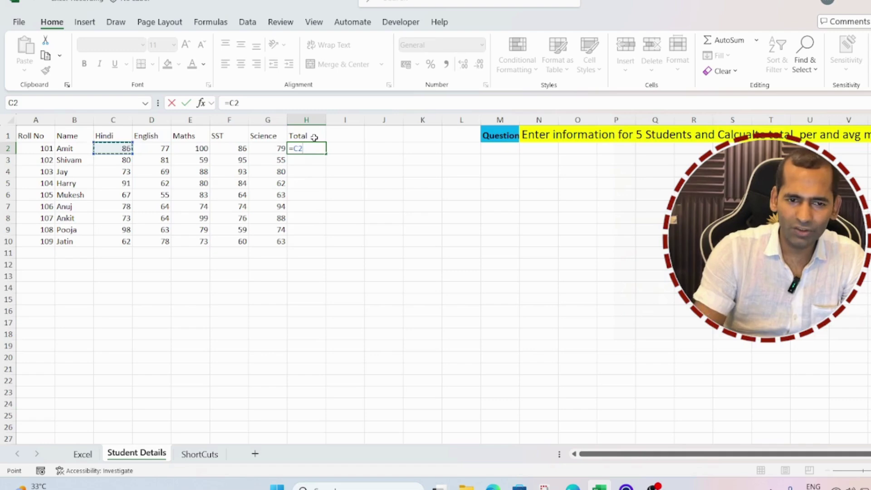
text(+)
key(Left)
key(Left)
key(Left)
key(Left)
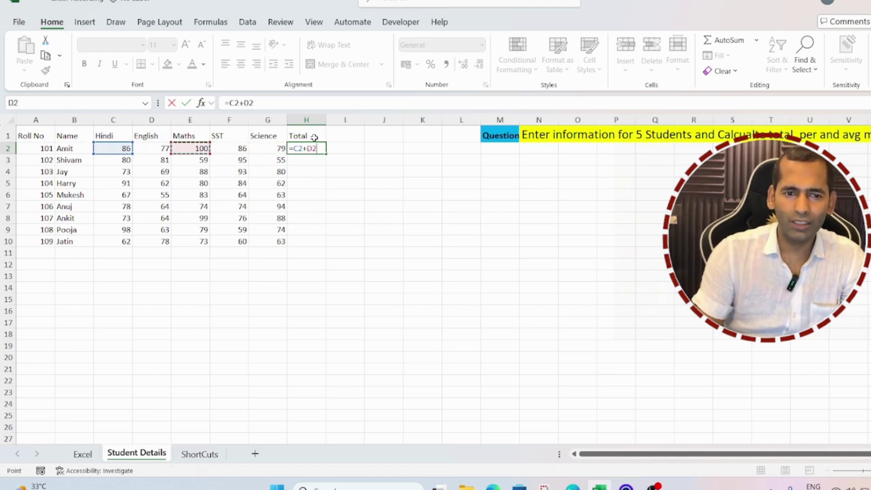
text(+)
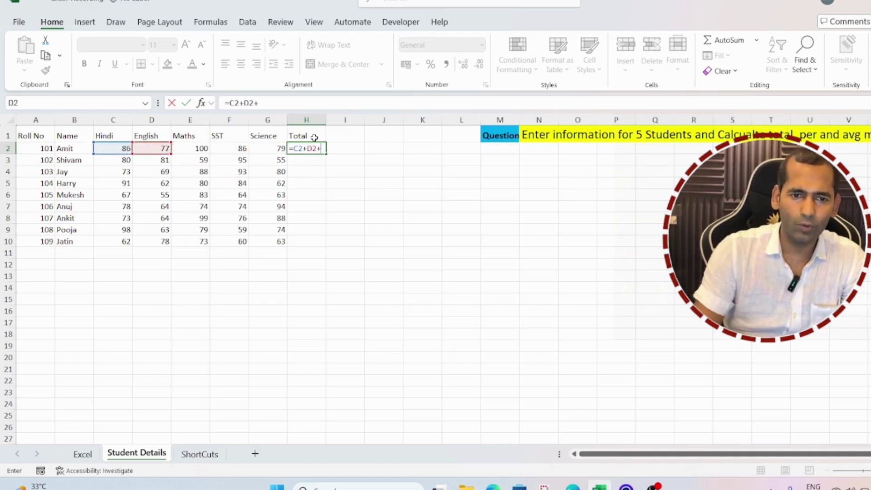
key(Left)
key(Left)
key(Left)
text(+)
key(Return)
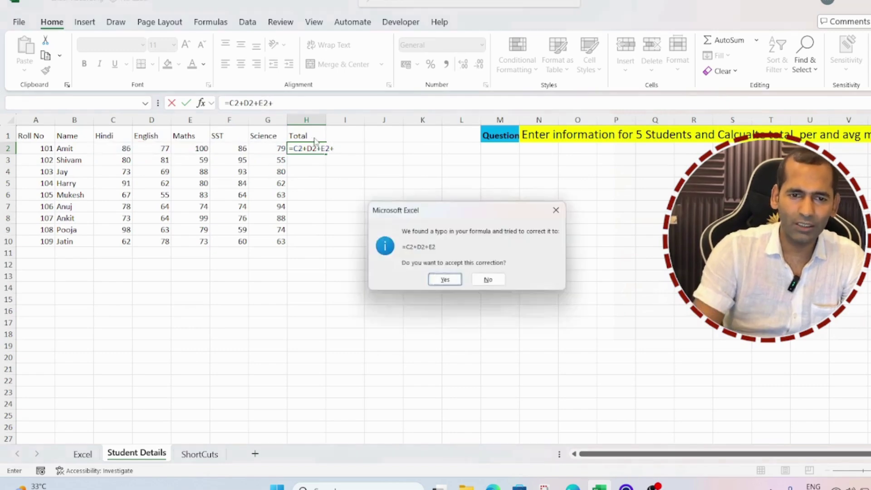
key(n)
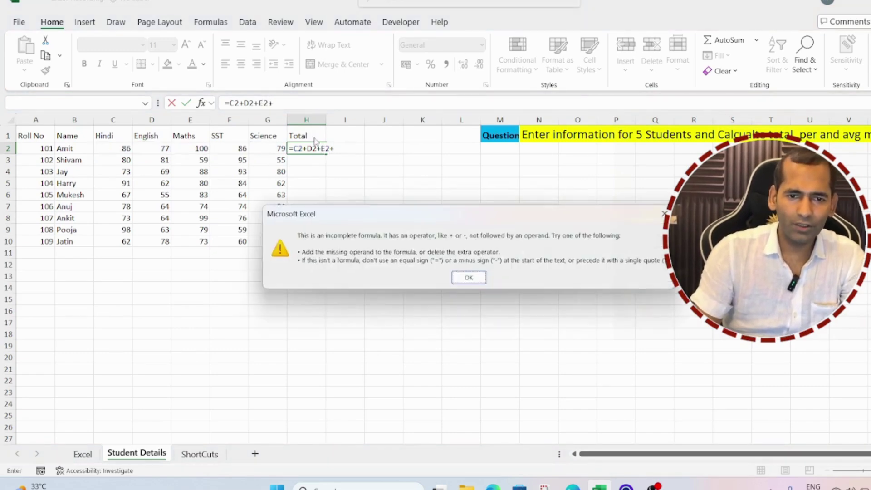
key(Return)
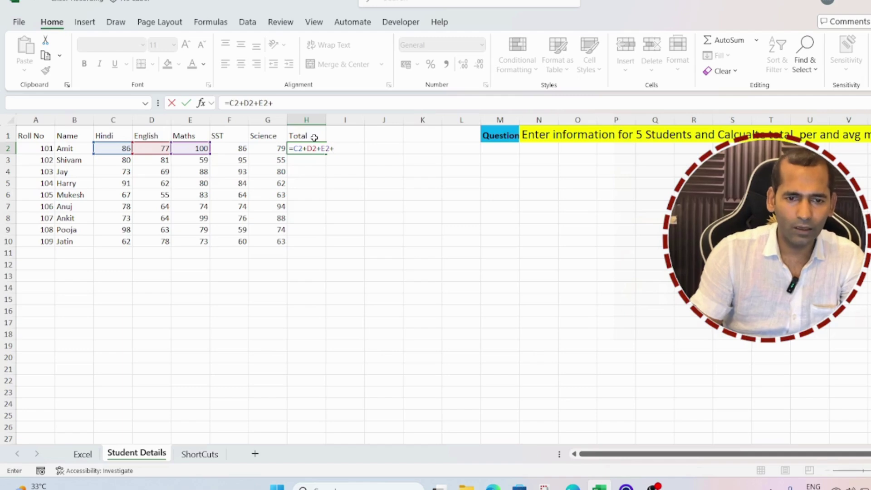
key(Left)
key(Left)
text(+)
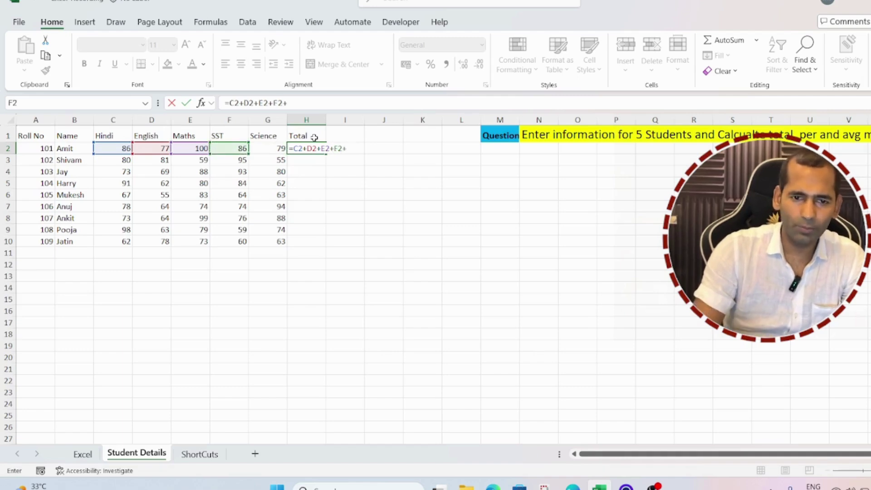
key(Left)
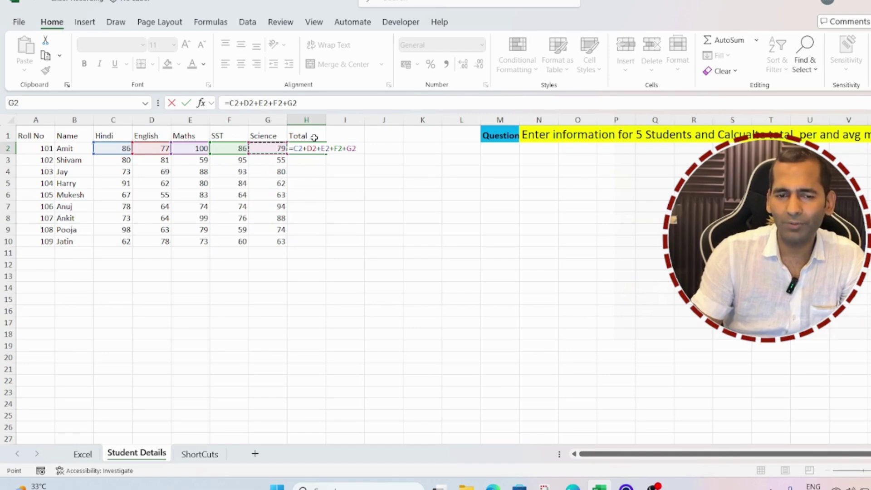
key(Return)
Add the heading "Percentage" in cell I1, beside the Total column
click(314, 137)
key(Right)
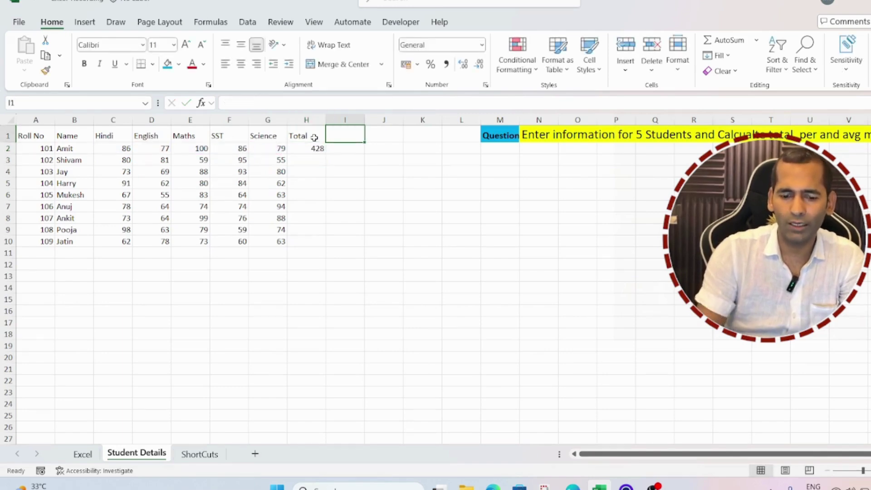
text(Per)
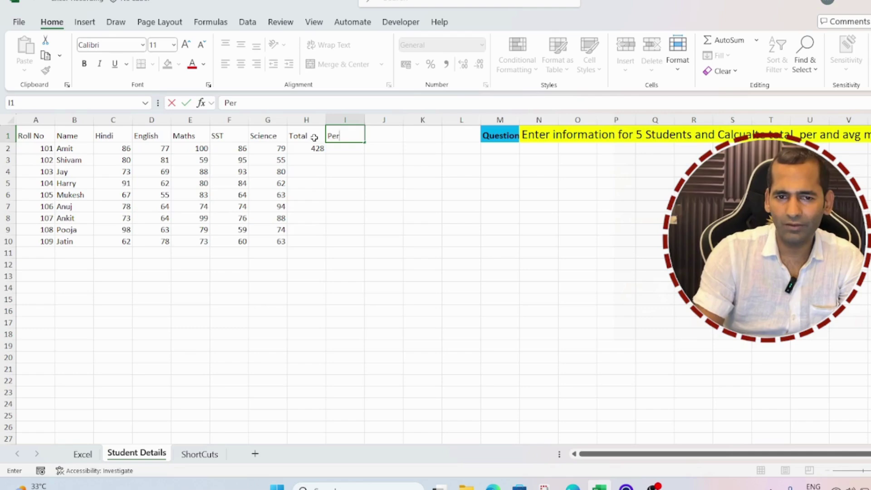
text(centage)
key(Return)
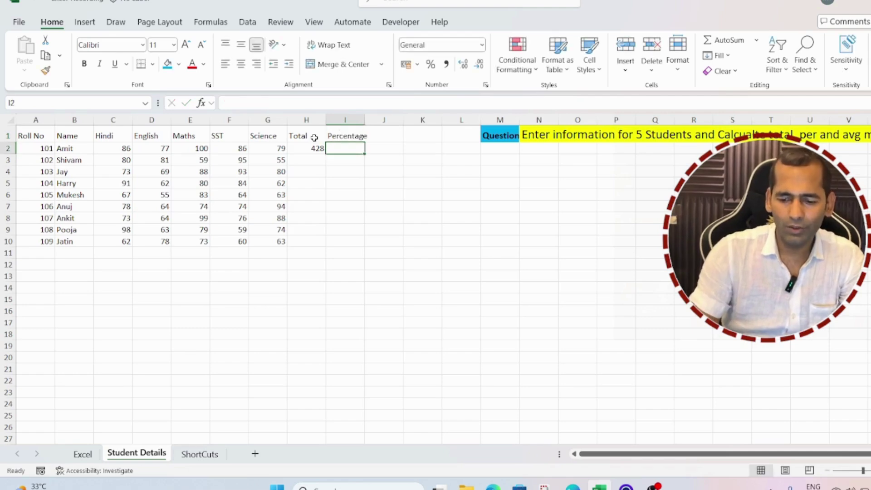
Calculate the first student's percentage in I2 with the formula =H2*100/500
text(=)
key(Left)
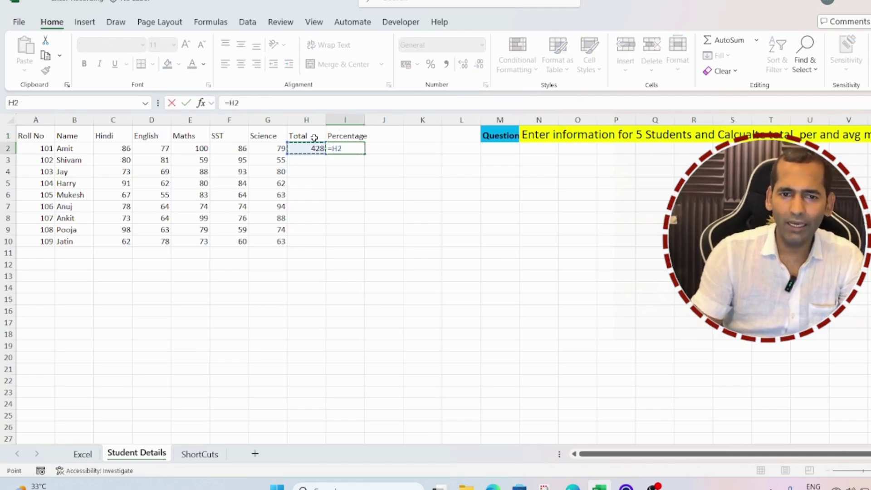
text(*1)
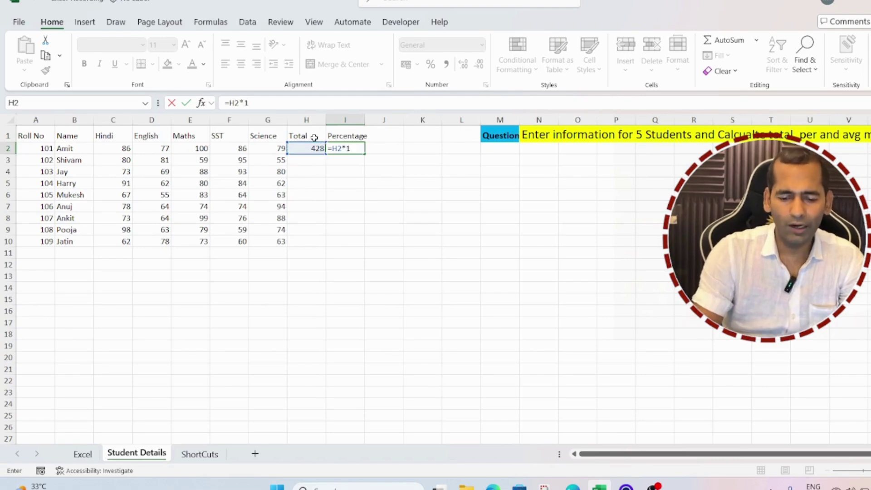
text(00/)
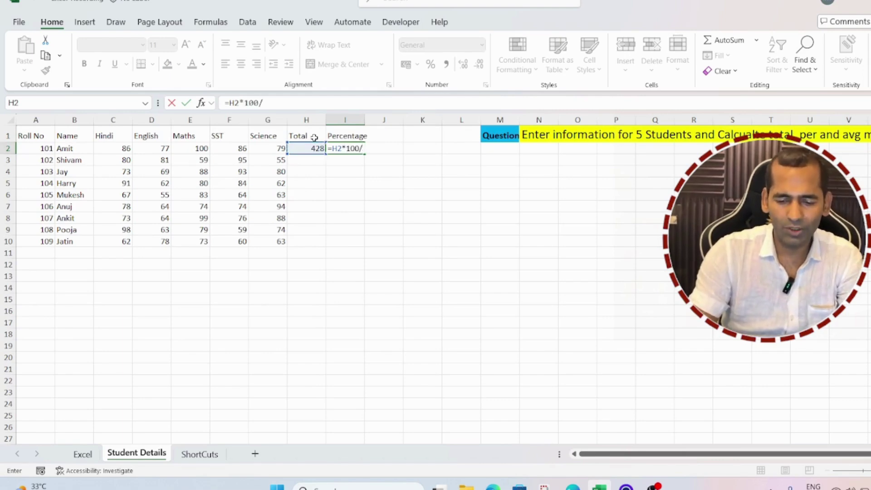
text(500)
key(Return)
key(Up)
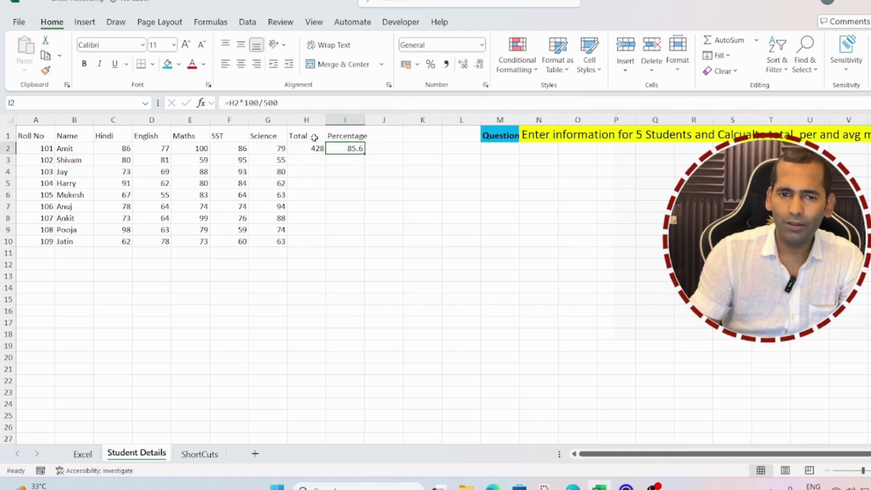
Widen column I so that the Percentage heading fits inside its cell
key(Up)
key(Right)
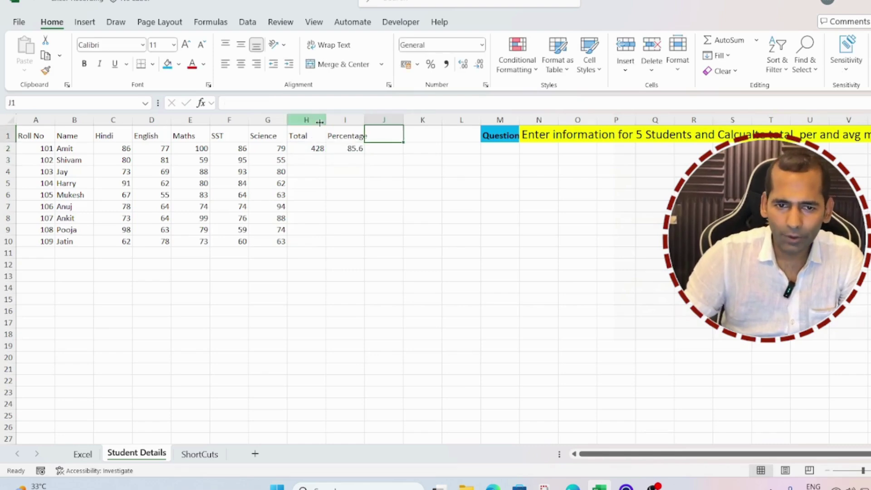
click(338, 136)
drag(367, 119, 379, 120)
Add the heading "Average" in cell J1, beside the Percentage column
click(400, 136)
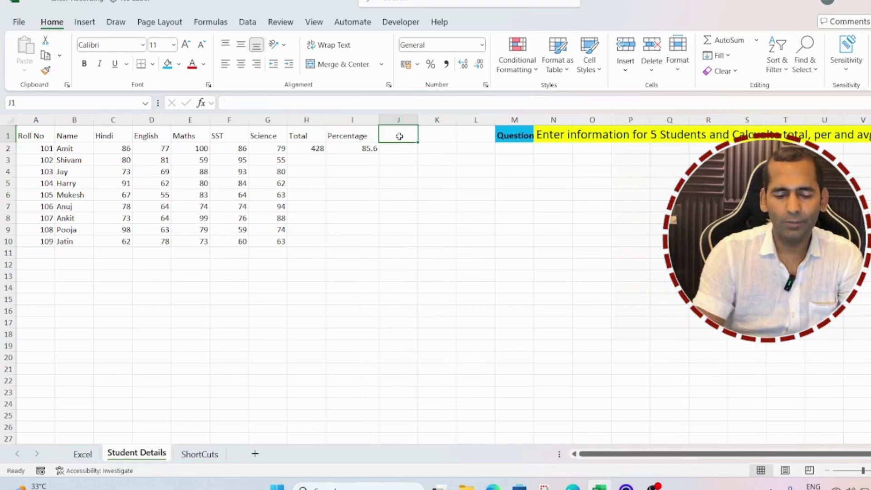
text(Average)
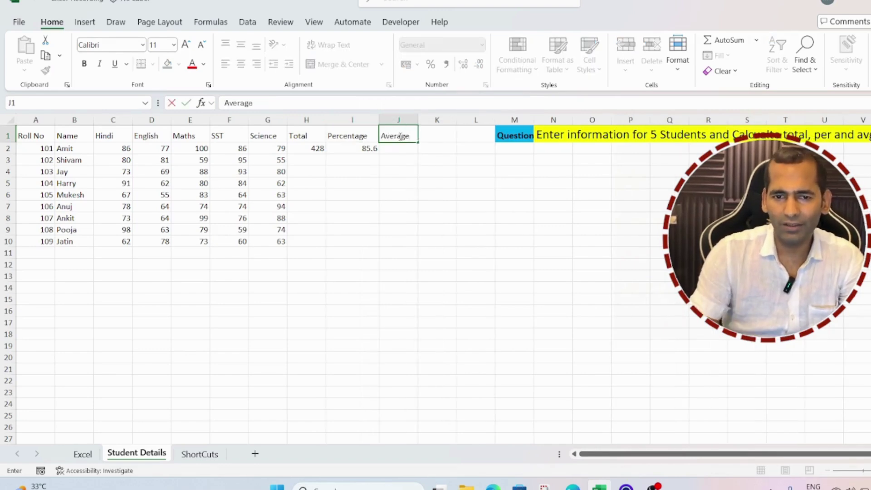
key(Return)
Calculate the first student's average mark in J2 with the formula =H2/5
text(=)
key(Left)
key(Left)
key(Left)
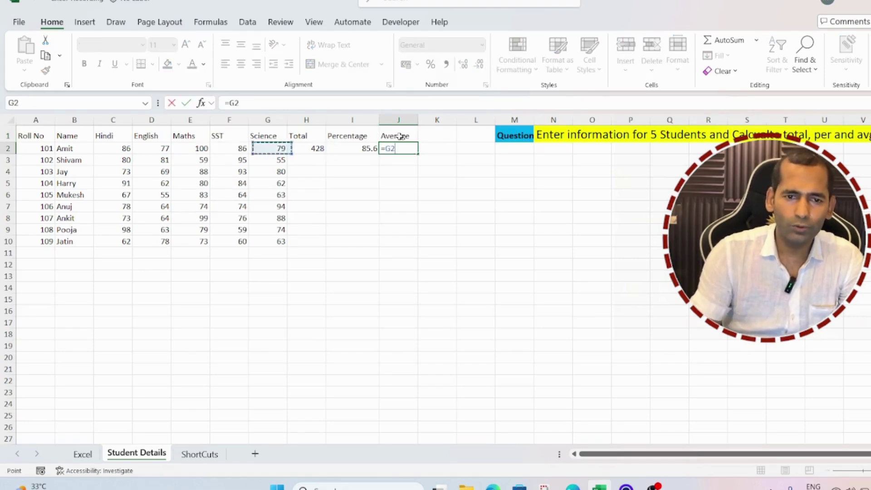
key(Right)
text(/)
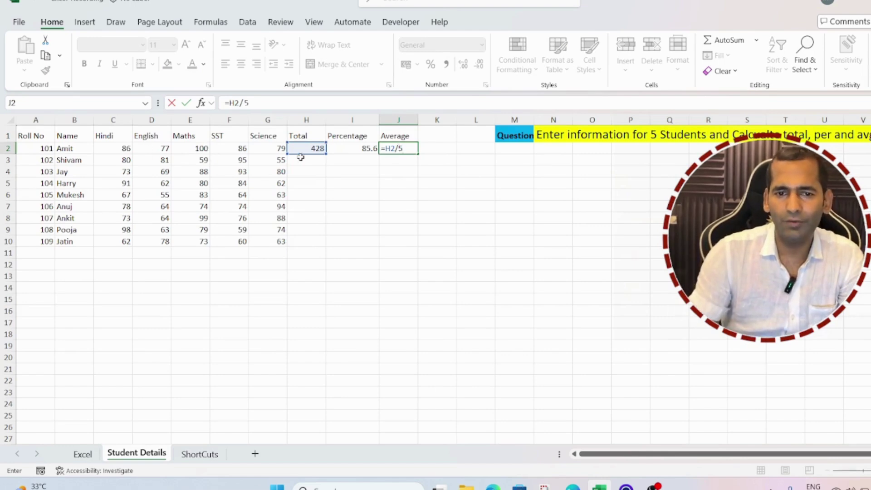
text(5)
key(Return)
key(Up)
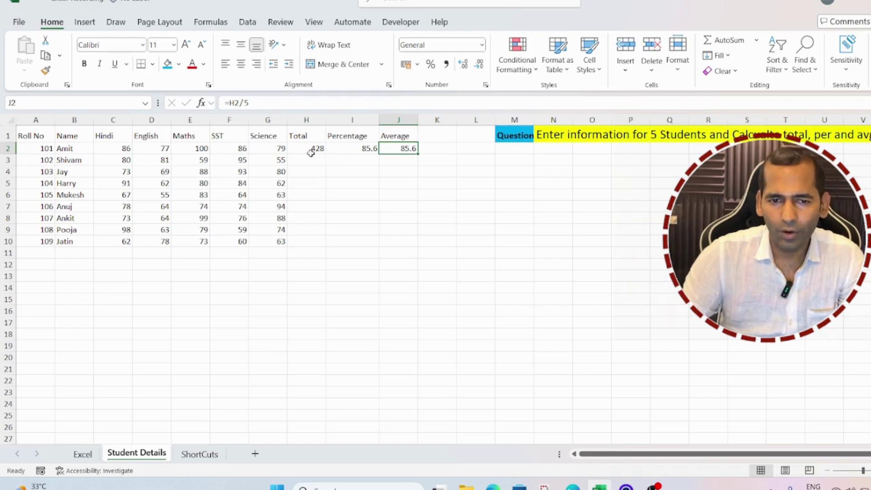
Fill the total, percentage and average formulas from row 2 down to row 10 across H2:J10
drag(311, 153, 410, 237)
key(ctrl+d)
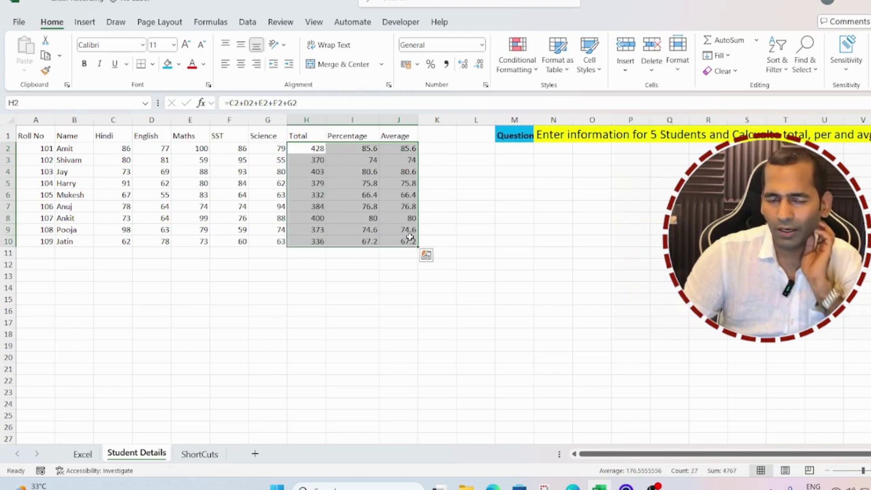
click(393, 153)
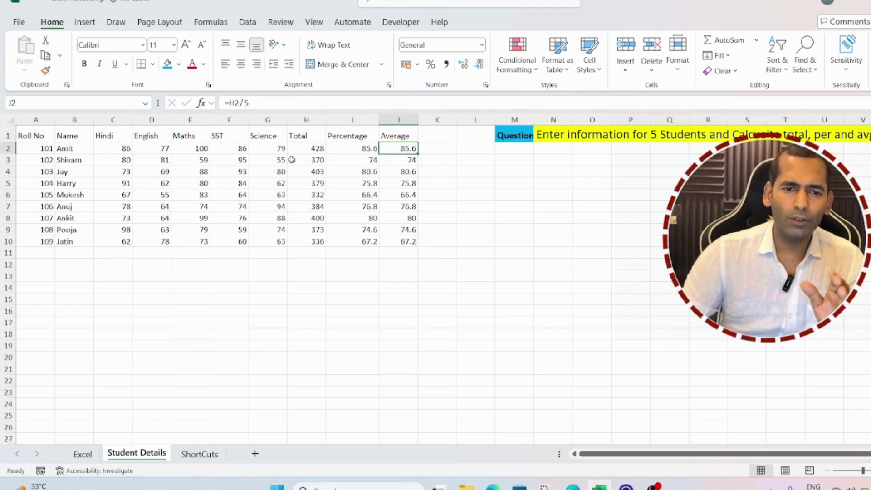
drag(115, 149, 274, 147)
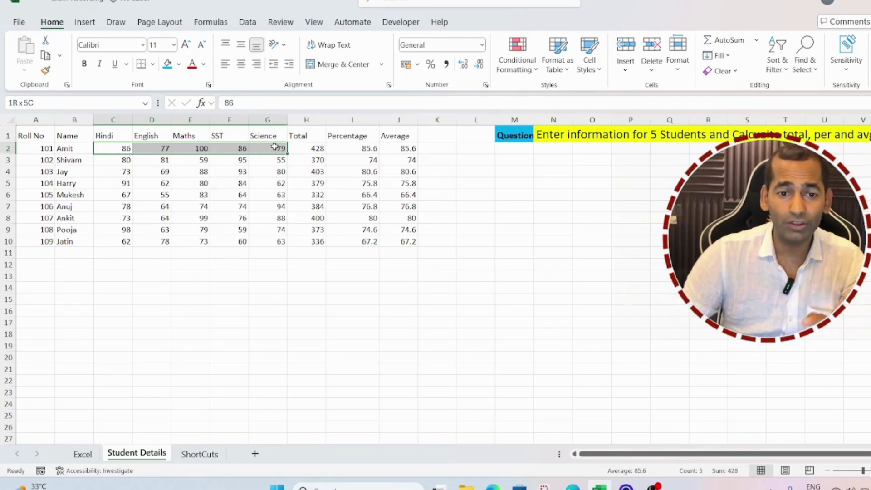
click(411, 151)
Shade the first student's marks in C2:G2 with a light gray fill
drag(121, 149, 281, 151)
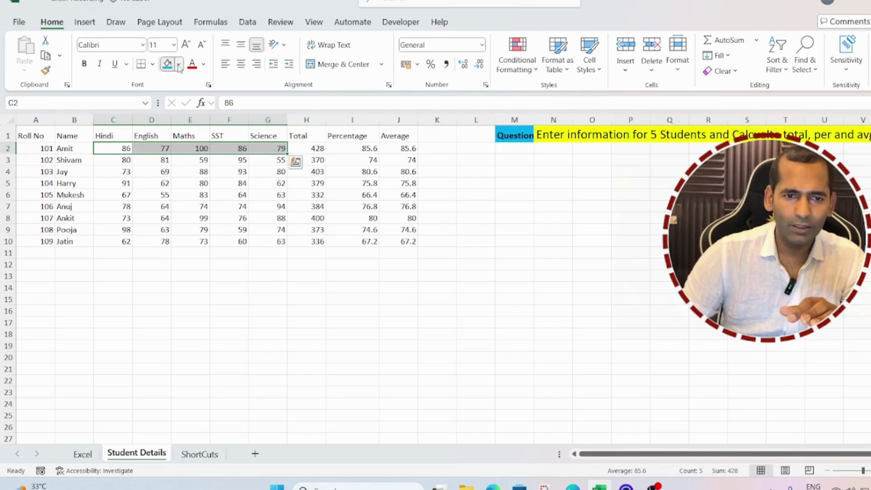
click(180, 66)
click(203, 124)
click(175, 205)
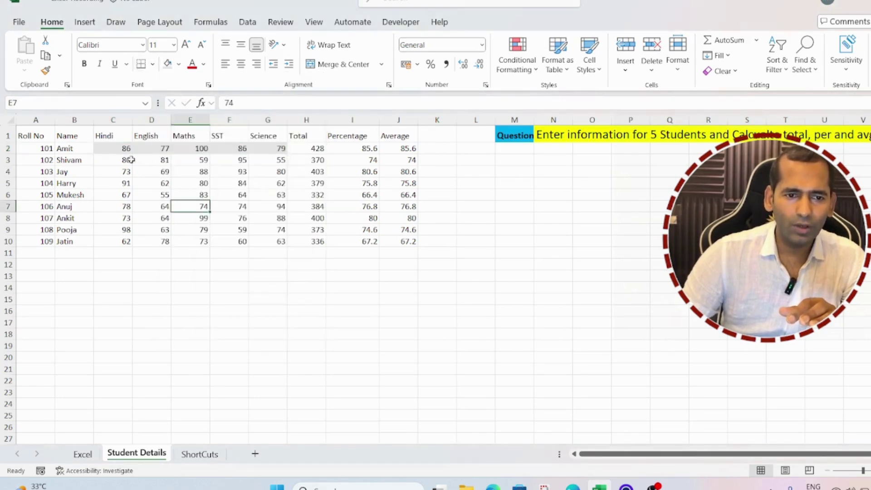
drag(111, 149, 275, 152)
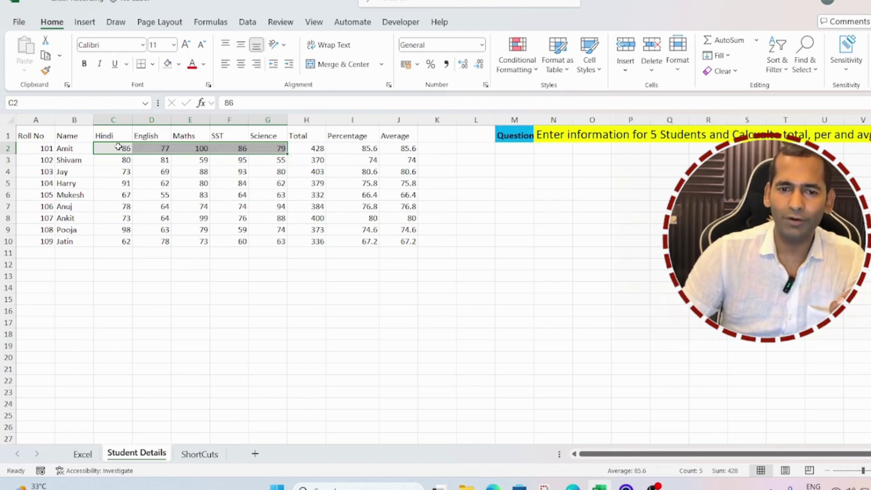
click(389, 150)
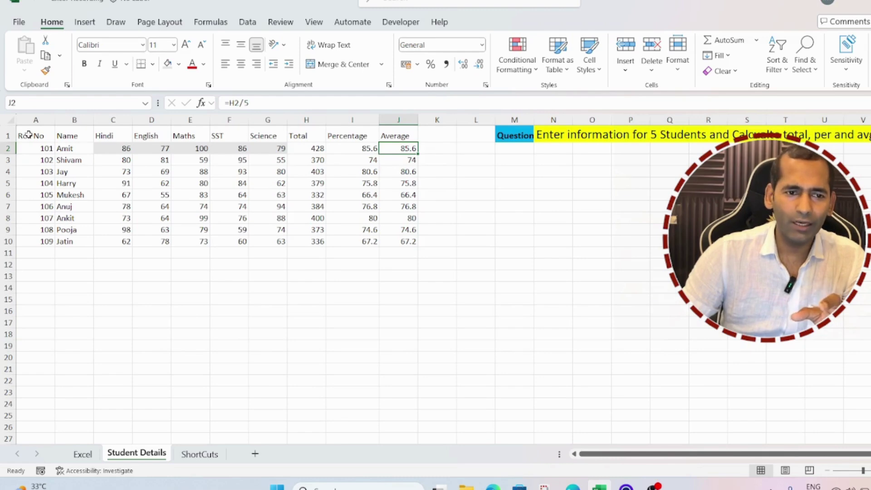
Format the headings in A1:G1, from Roll No to Science, with a dark blue-gray fill and white text
drag(32, 135, 289, 137)
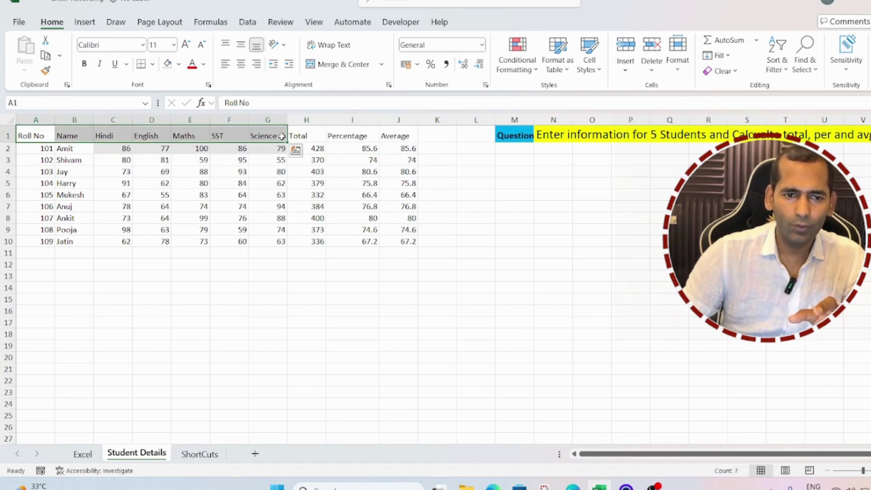
click(179, 64)
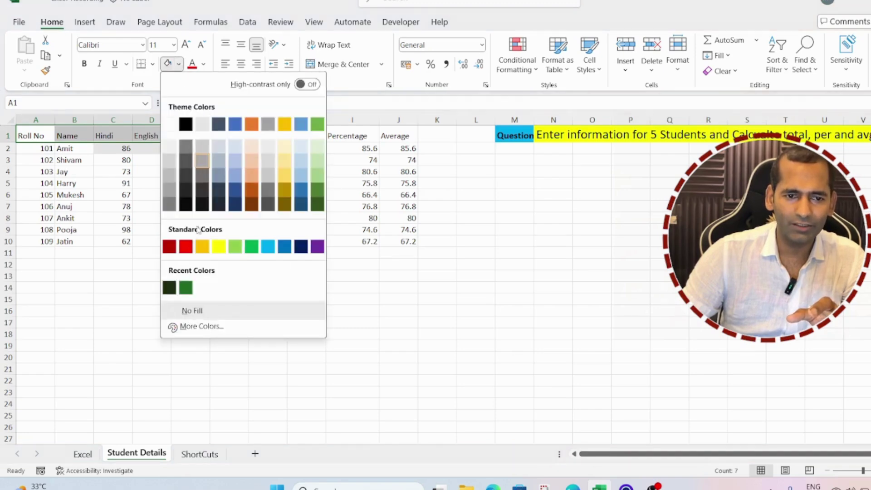
click(215, 201)
click(204, 64)
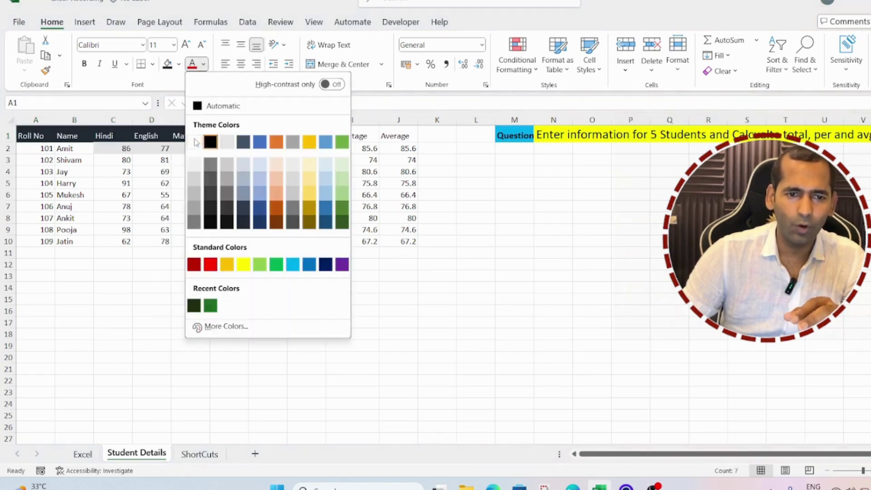
click(194, 141)
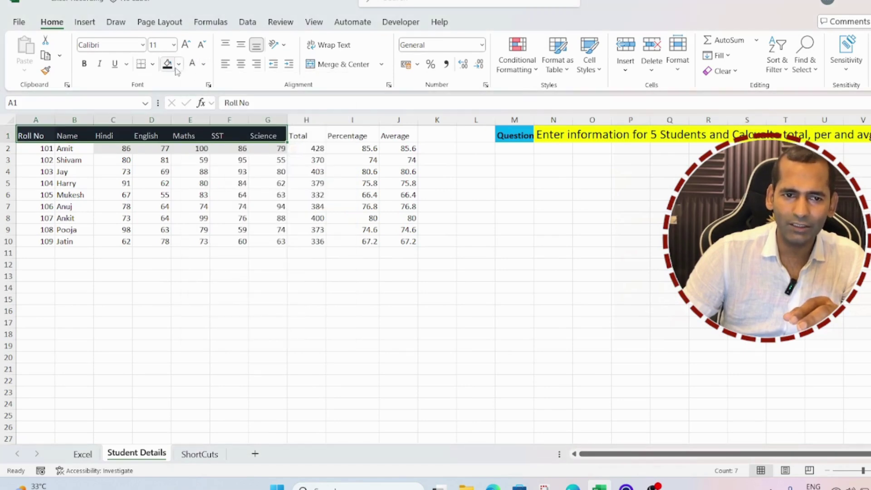
Give the Total, Percentage and Average headings in H1:J1 a yellow fill
drag(292, 132, 393, 135)
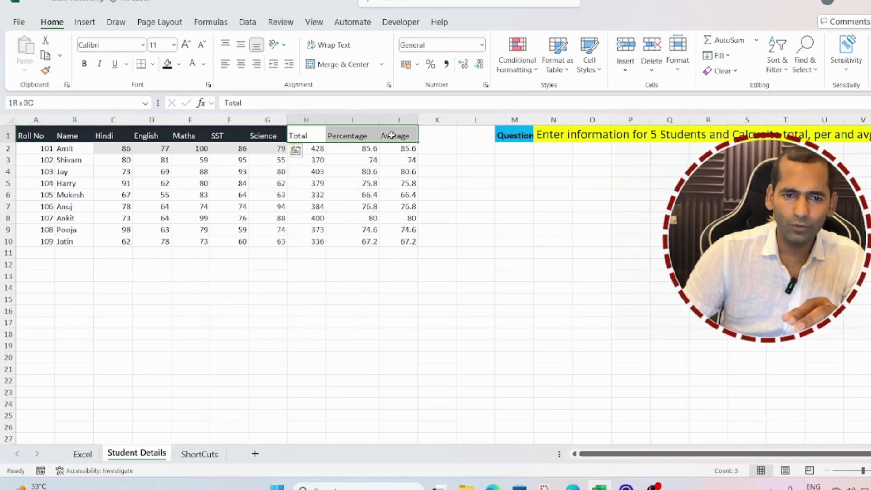
click(179, 64)
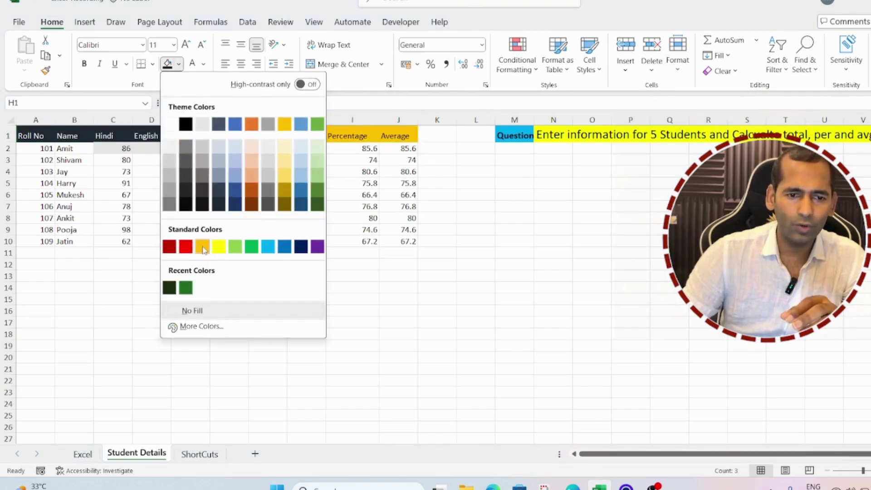
click(219, 246)
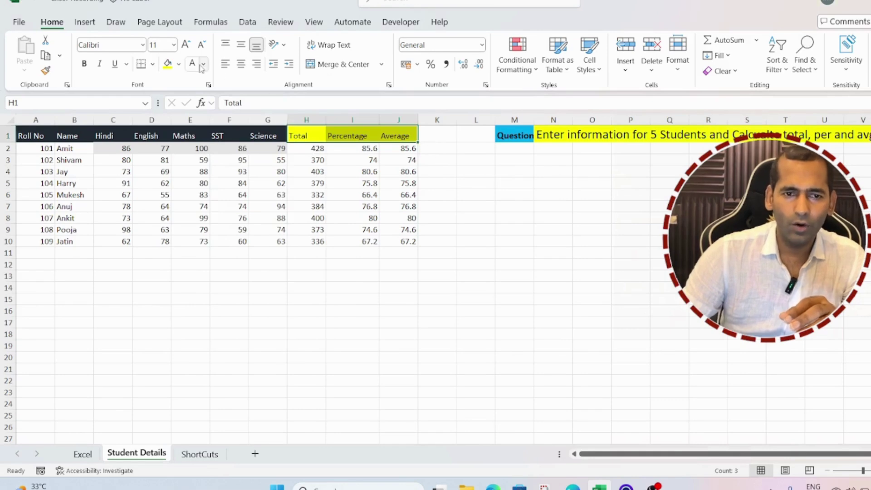
Apply all borders to the student table A1:J10 and center its contents horizontally
drag(28, 135, 402, 243)
click(152, 64)
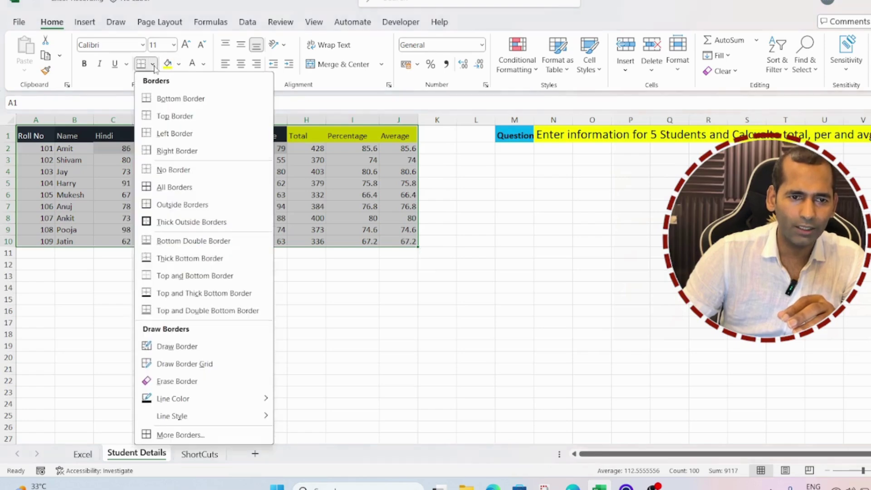
click(163, 187)
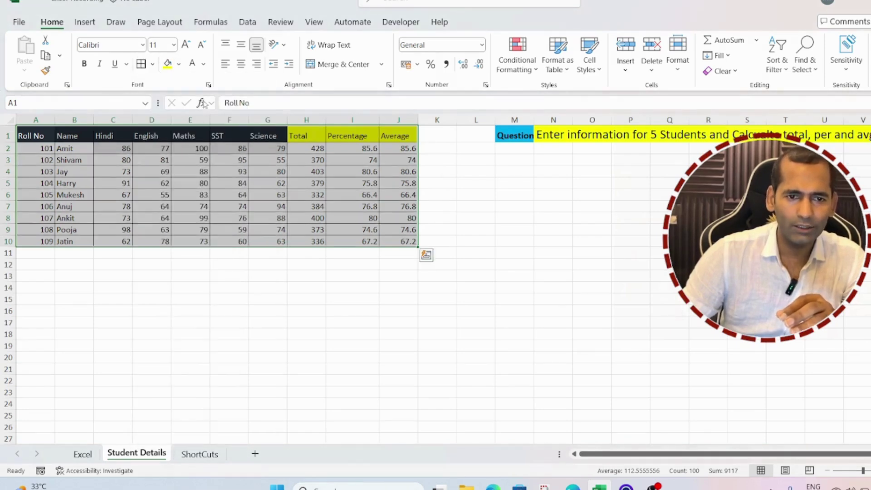
click(240, 64)
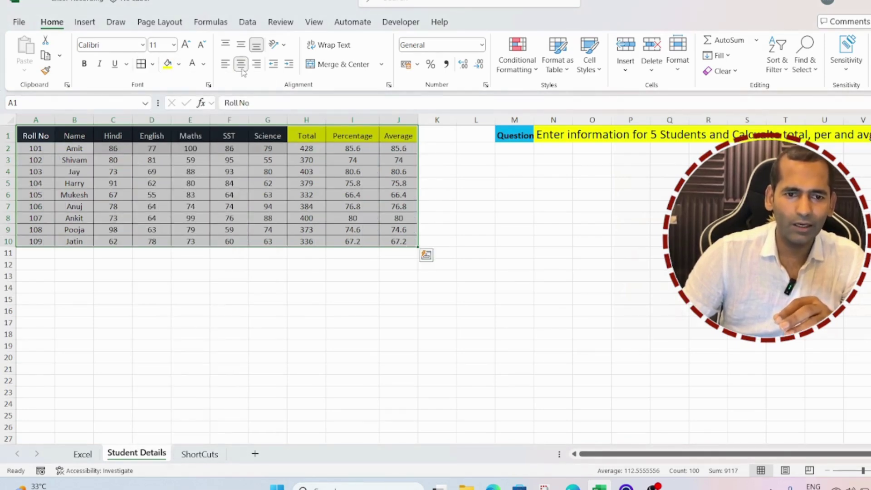
click(70, 270)
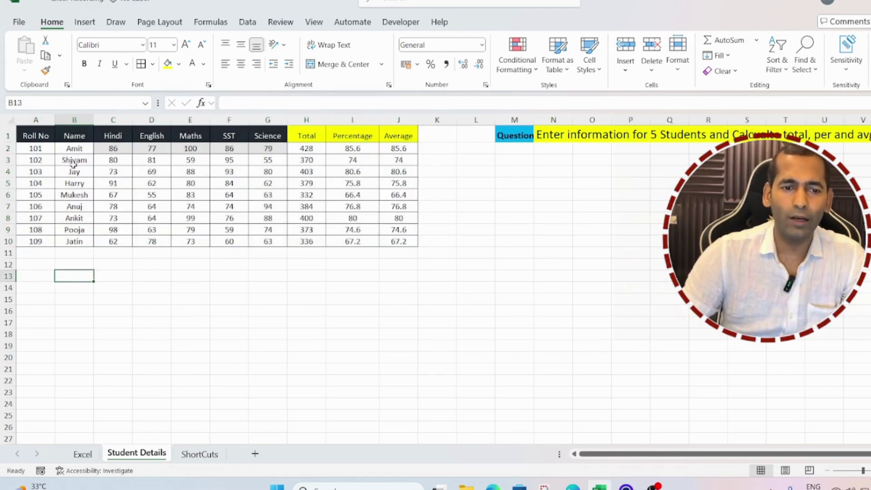
Review the students' subject marks and the total, percentage and average formulas in row 2
drag(39, 139, 399, 243)
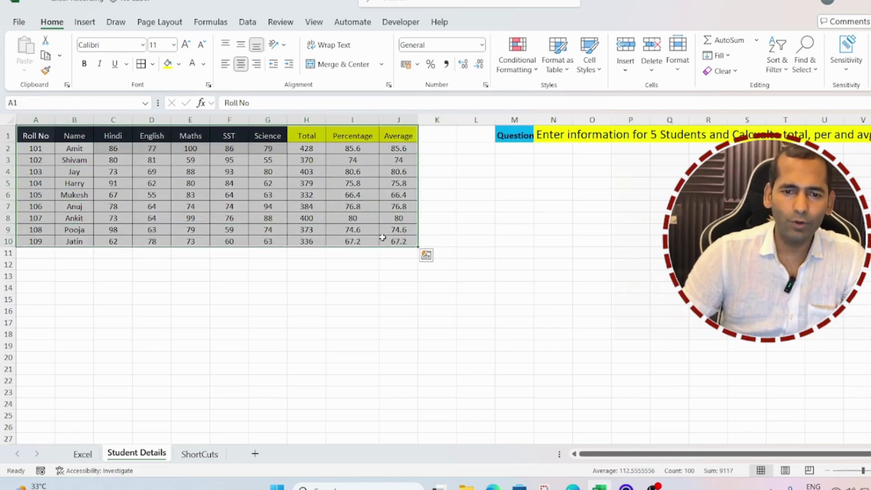
click(98, 148)
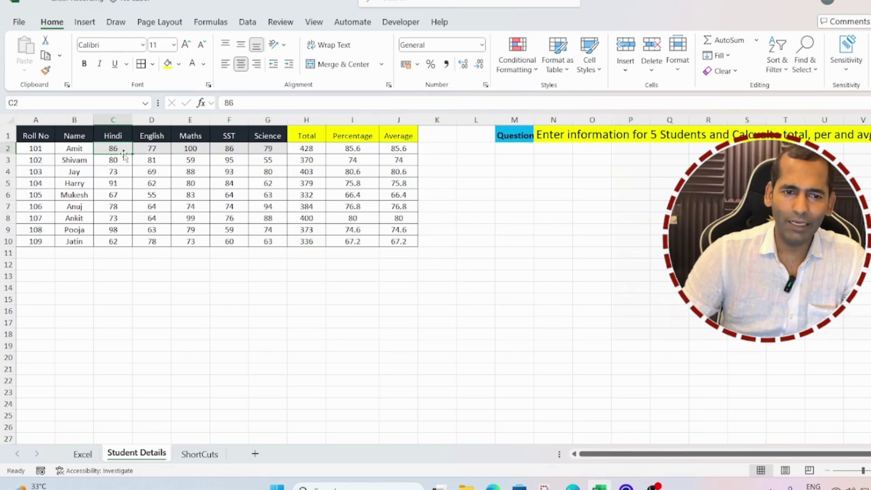
drag(30, 149, 201, 244)
click(239, 207)
drag(112, 150, 272, 240)
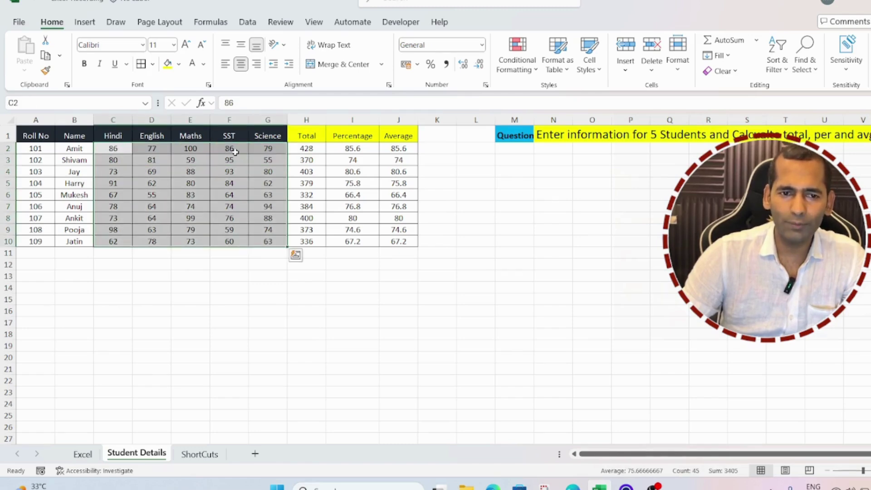
click(306, 150)
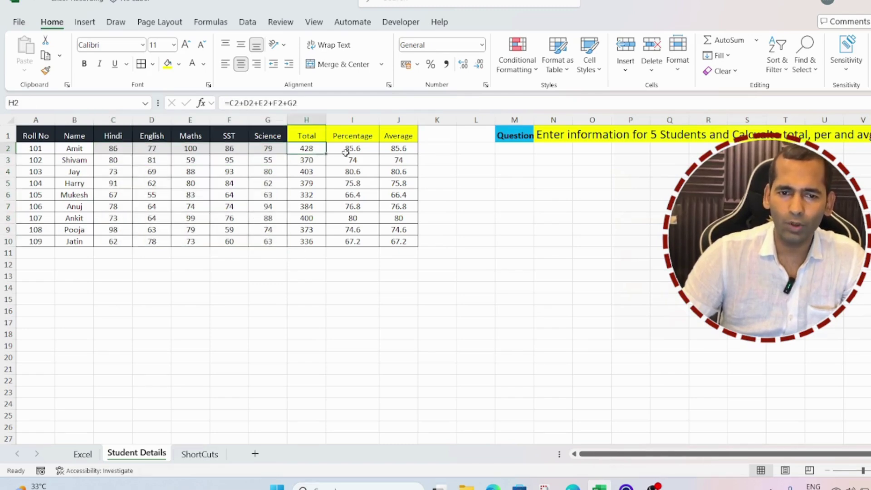
click(347, 149)
click(397, 151)
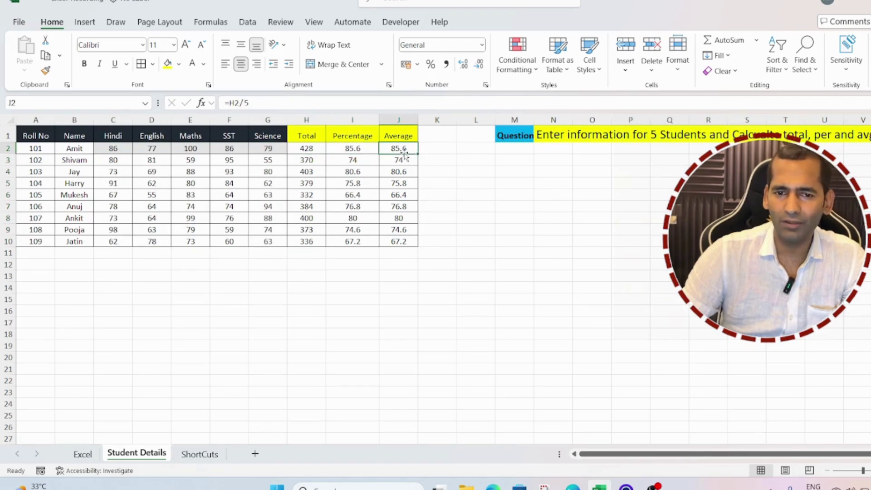
Clear the total, percentage and average formulas of all students from H2:J10
click(306, 162)
click(310, 149)
key(Down)
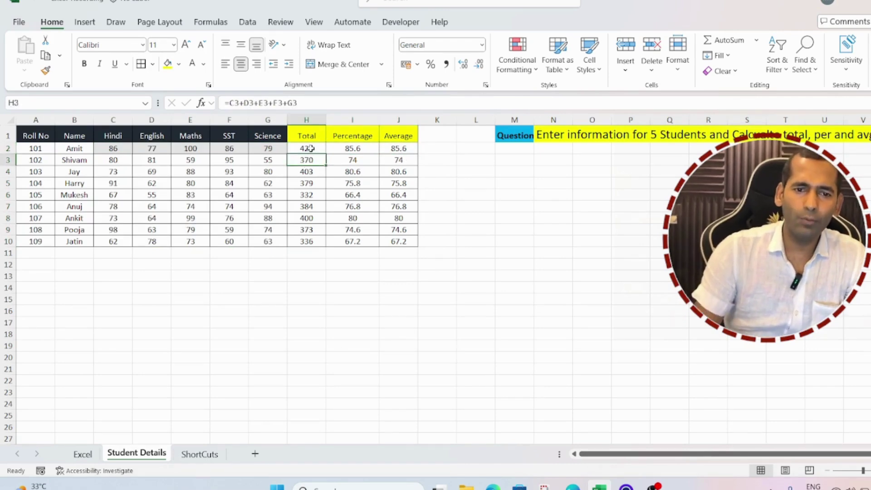
key(ctrl+shift+Right)
key(ctrl+shift+Down)
key(Delete)
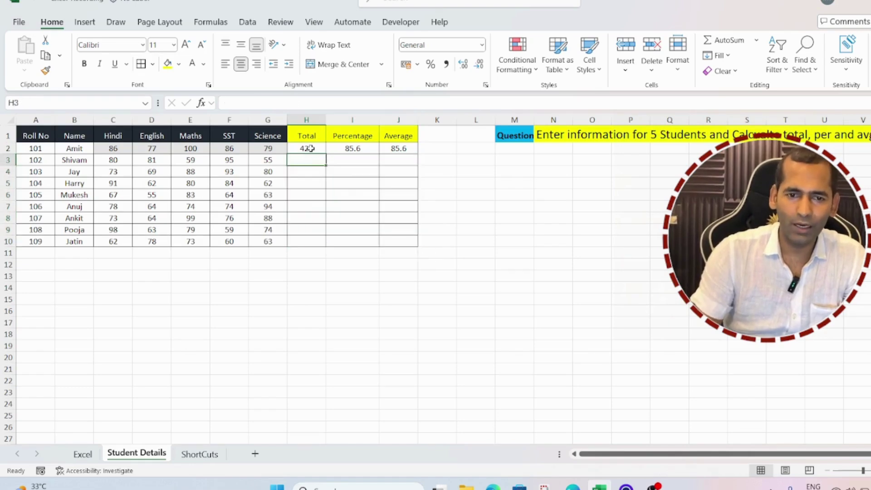
click(311, 149)
key(ctrl+shift+Right)
key(Delete)
key(Up)
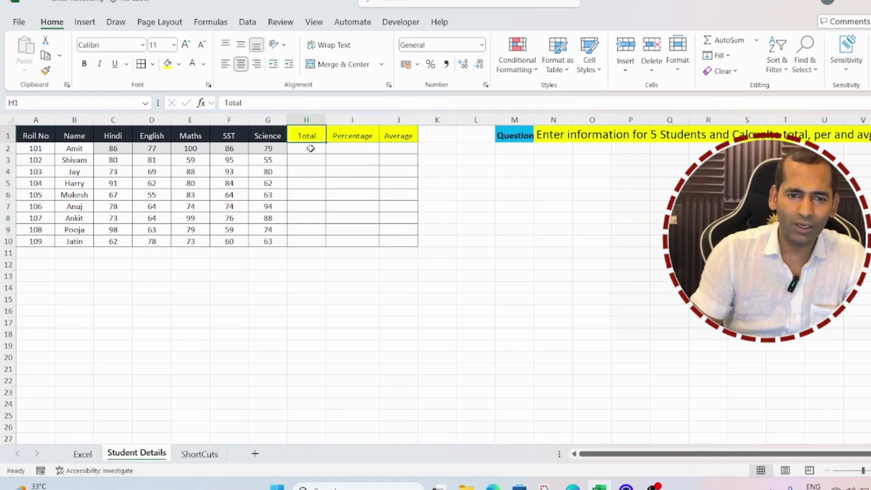
click(310, 149)
text(=)
key(Left)
key(Left)
key(Left)
key(Left)
key(Left)
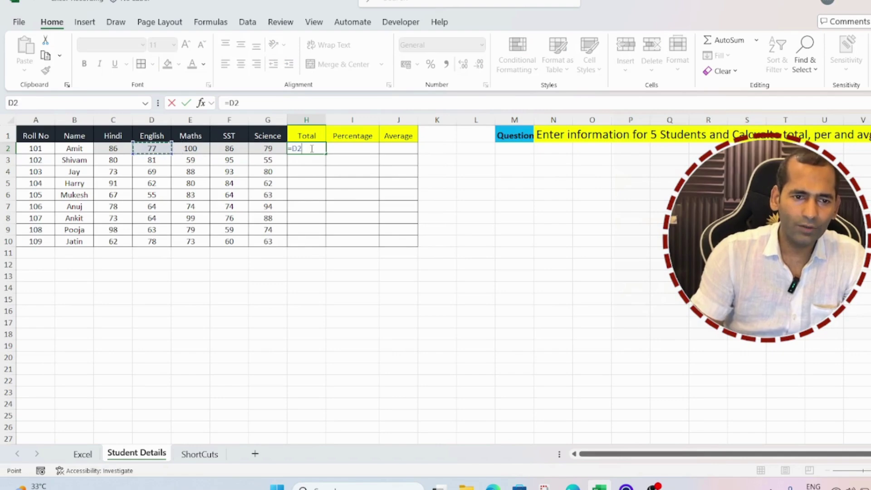
text(+)
key(Left)
key(Left)
key(Left)
key(Left)
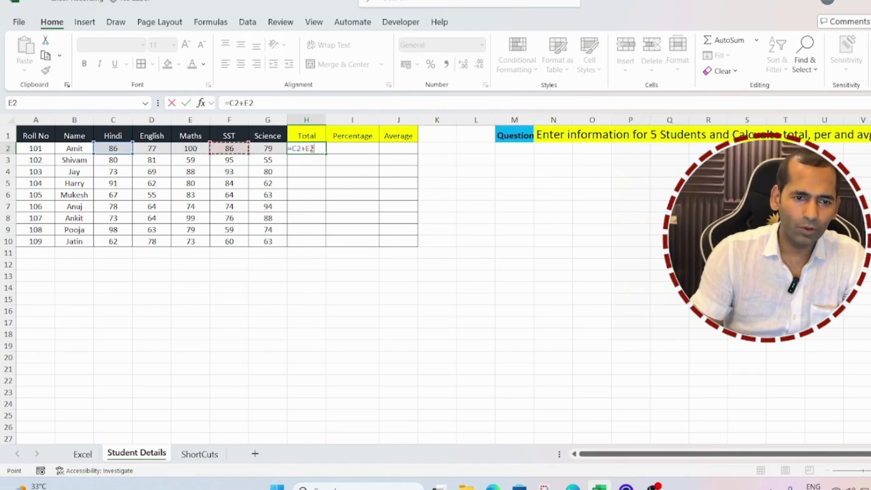
text(+)
key(Left)
key(Left)
key(Left)
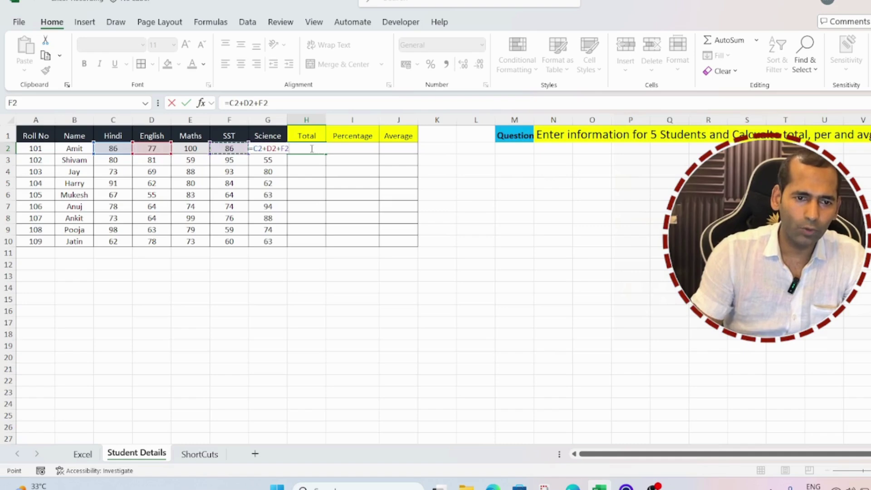
text(+)
key(Left)
key(Left)
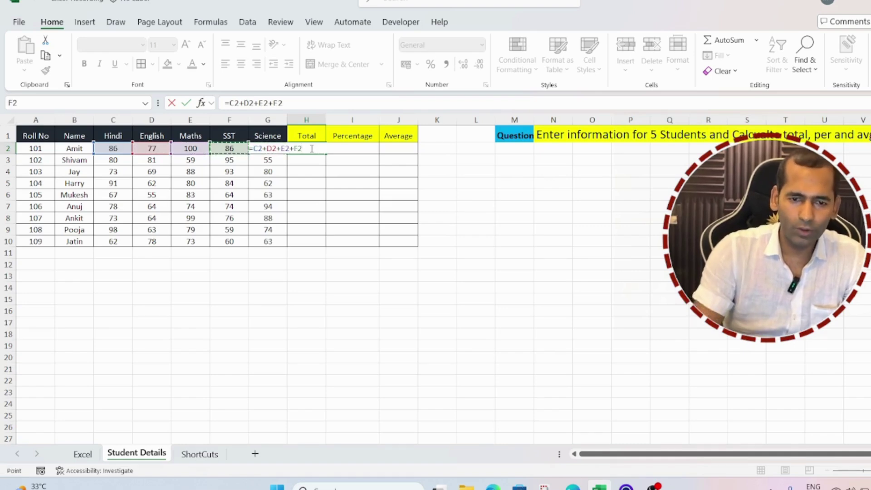
text(+)
key(Escape)
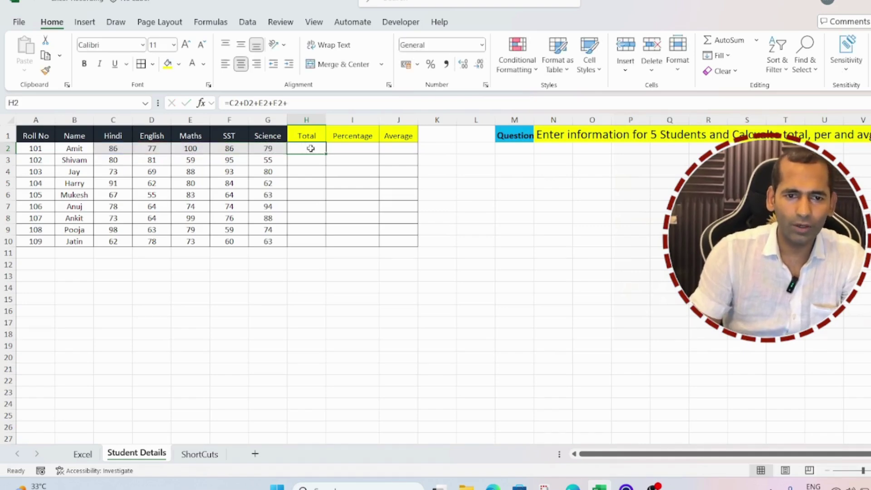
text(=)
key(Left)
key(Left)
key(Left)
key(Left)
key(Left)
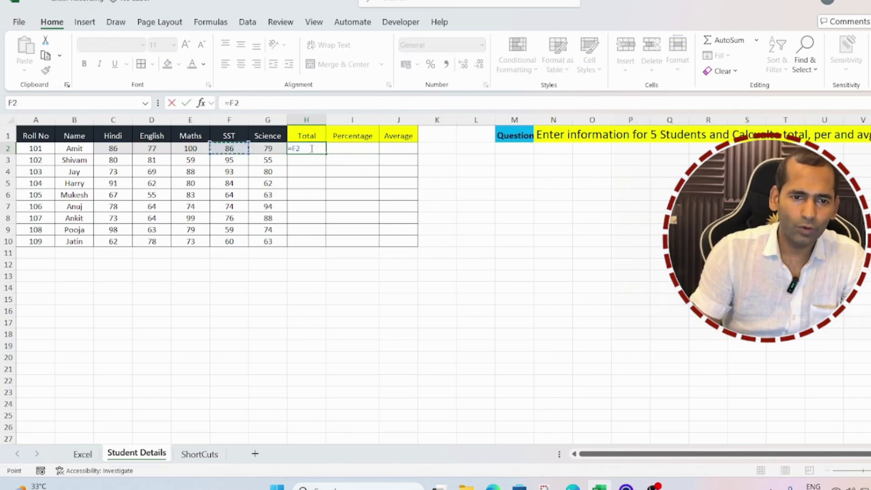
text(+)
key(Escape)
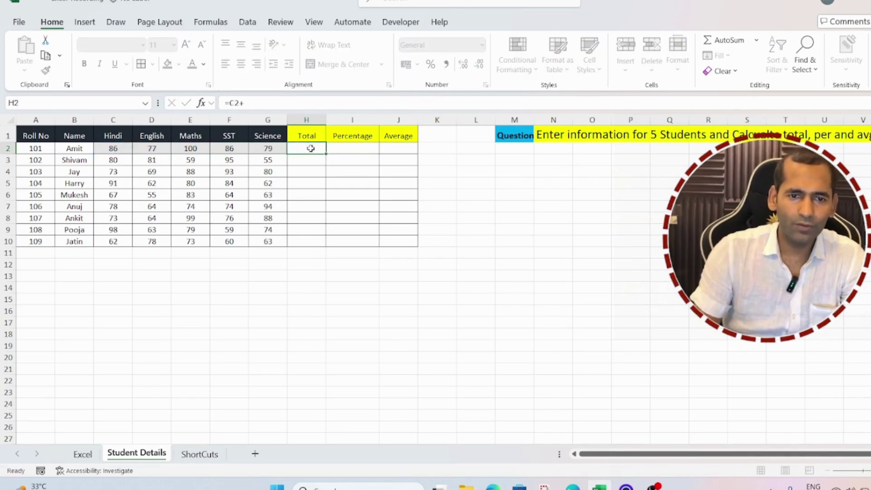
Left-align the empty Total, Percentage and Average cells in H2:J10
key(ctrl+Down)
key(ctrl+Up)
key(Down)
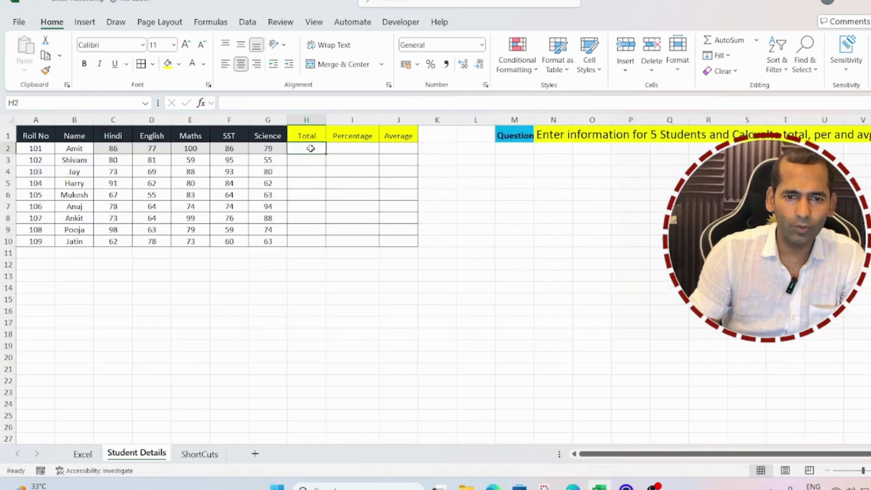
key(shift+Down)
key(shift+Down)
key(shift+Down)
key(shift+Down)
key(shift+Down)
key(shift+Down)
key(shift+Down)
key(shift+Right)
key(shift+Down)
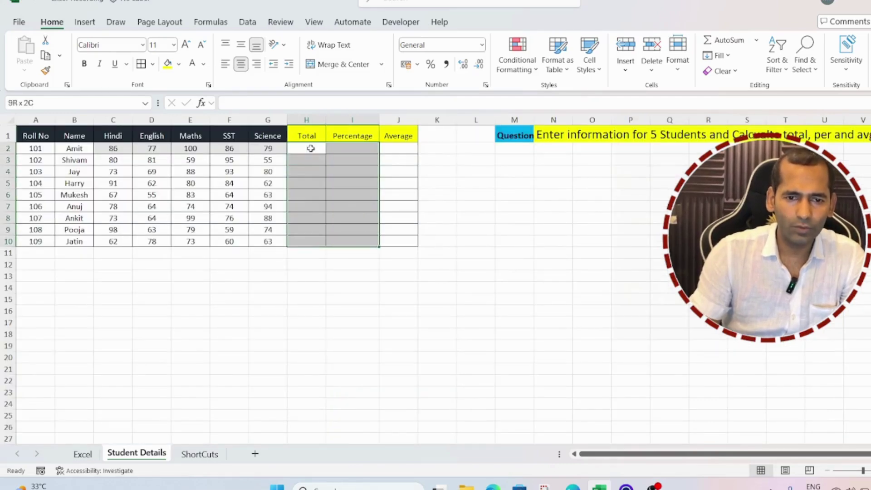
key(shift+Right)
click(225, 67)
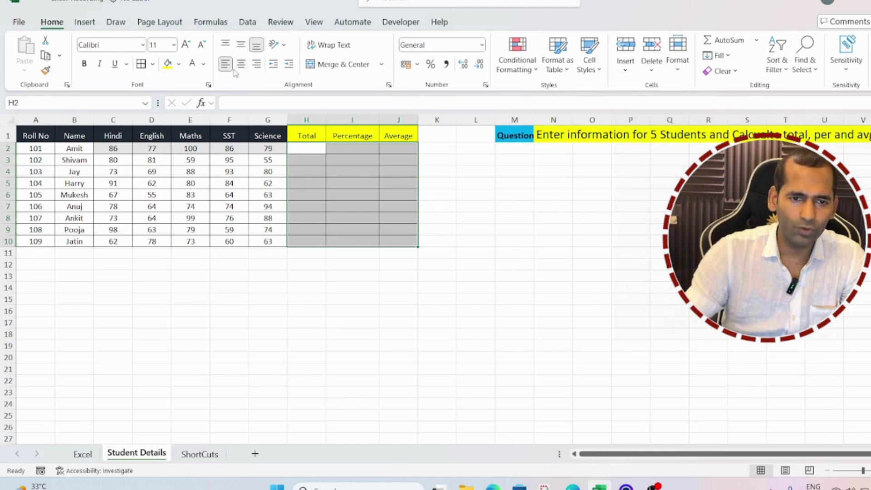
Enter the first student's total in H2 with the formula =C2+D2+E2+F2+G2
click(313, 145)
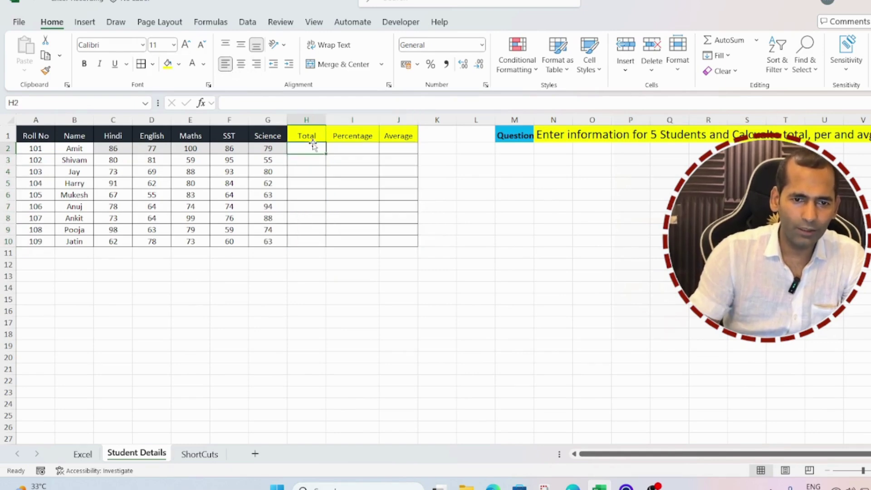
text(=)
key(Left)
key(Left)
key(Left)
key(Left)
key(Left)
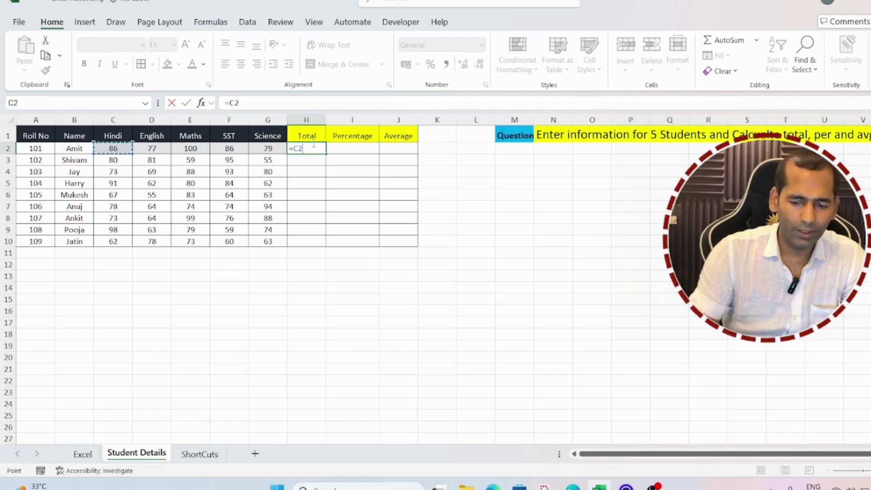
text(+)
key(Left)
key(Left)
key(Left)
key(Left)
text(+)
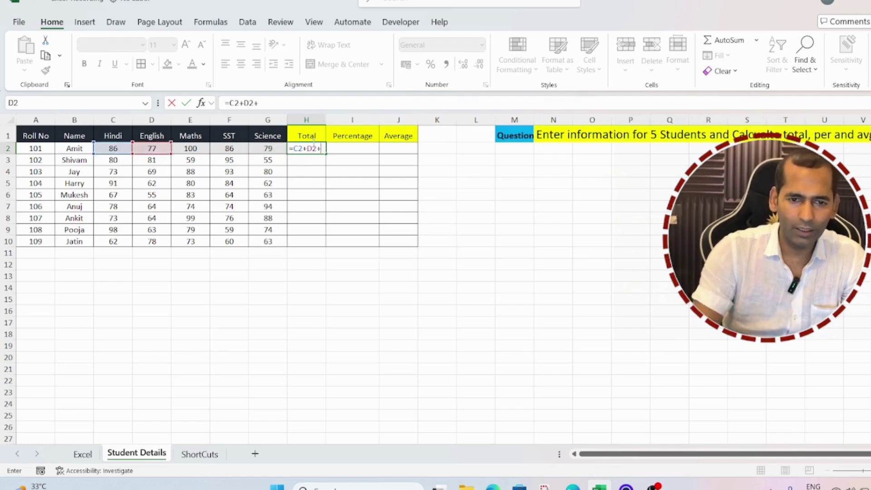
key(Left)
key(Left)
key(Left)
text(+)
key(Left)
key(Left)
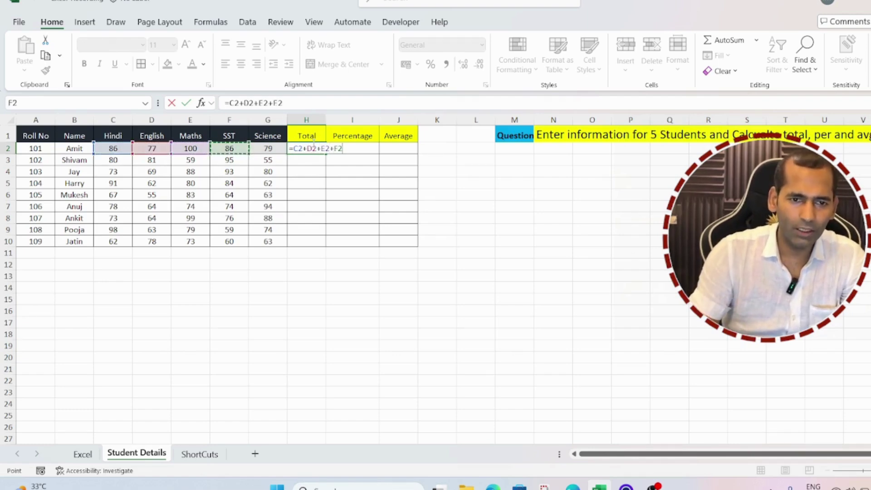
text(+)
key(Right)
key(Return)
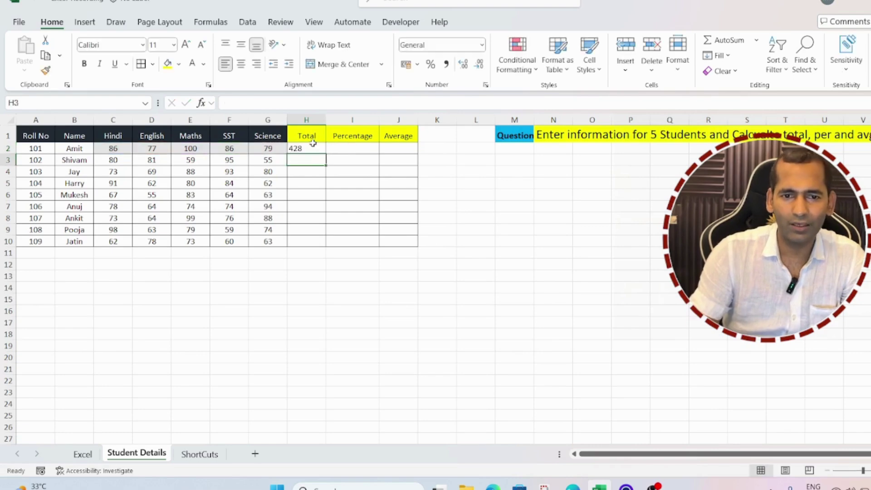
Calculate the first student's percentage in I2 with the formula =H2*100/500
key(Up)
key(Right)
text(=)
key(Left)
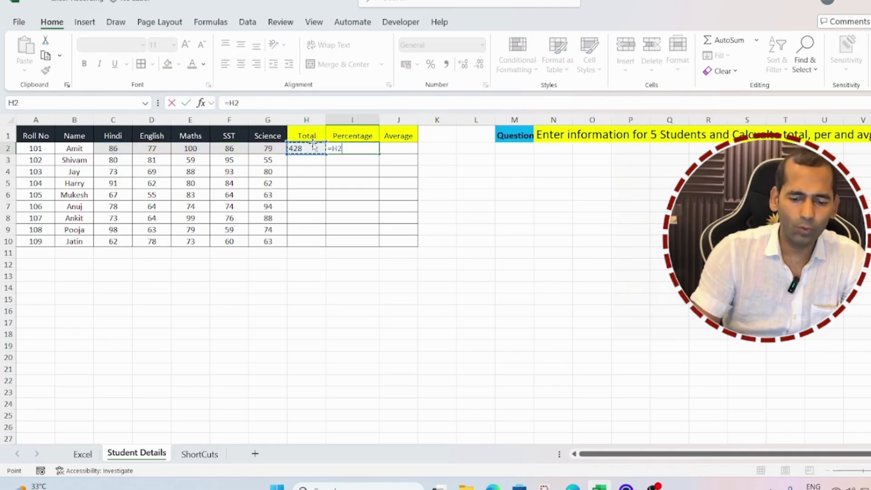
text(*)
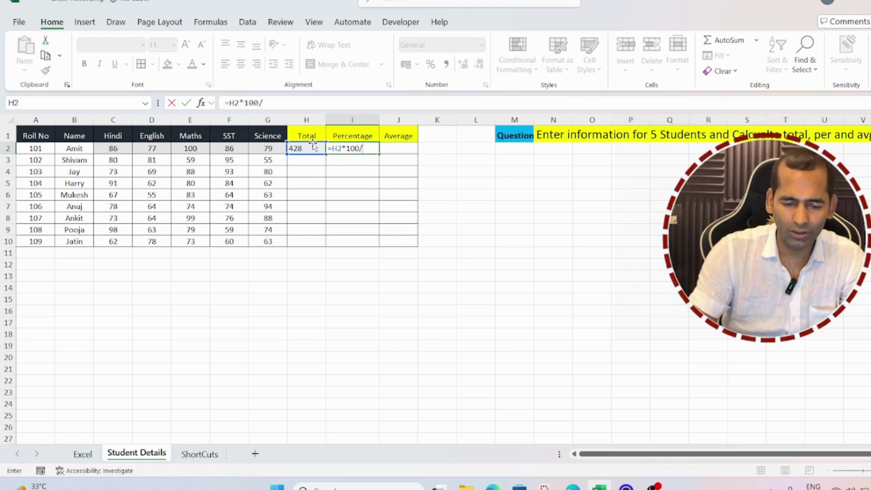
text(100/500)
key(Return)
Calculate the first student's average in J2 with the formula =H2/5
key(Up)
key(Right)
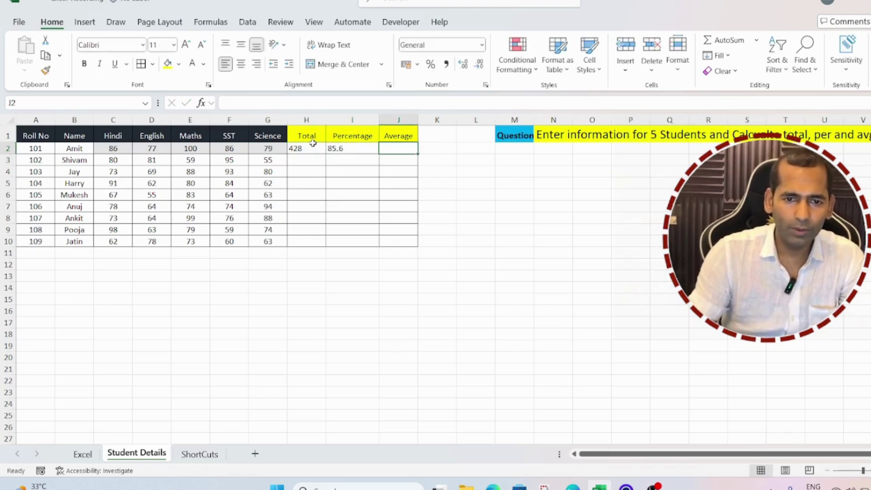
text(=)
key(Left)
click(313, 146)
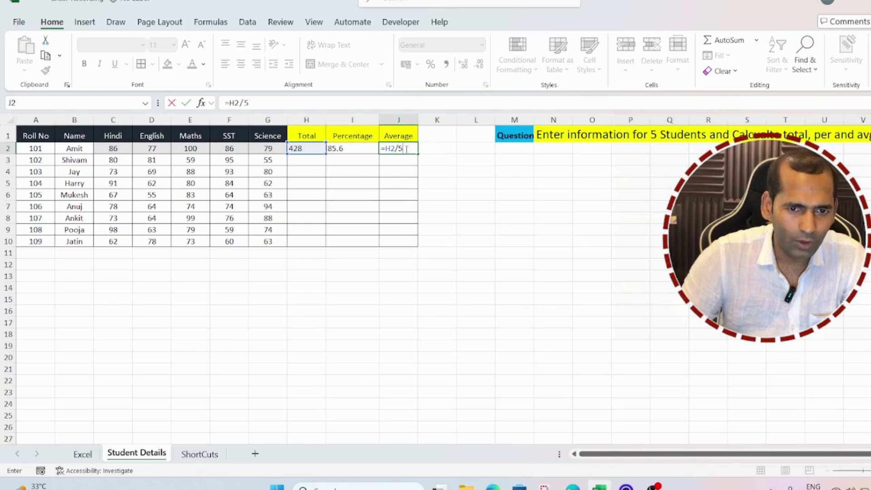
key(Return)
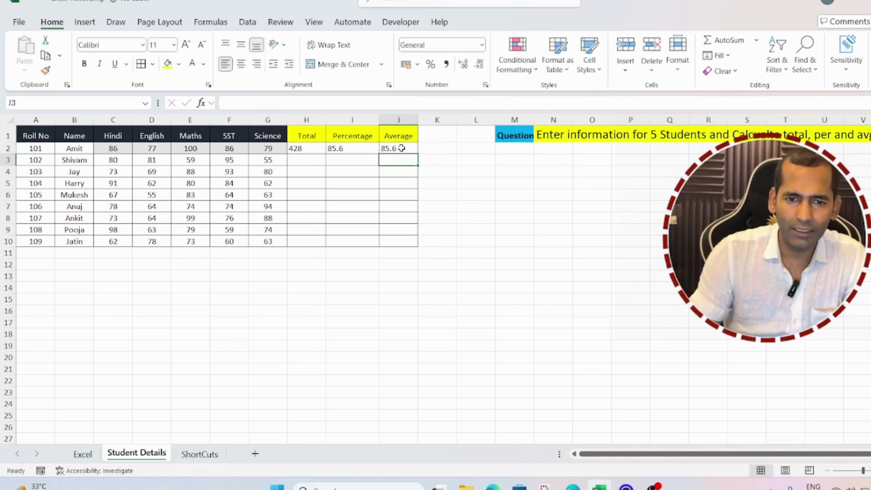
key(Up)
key(Left)
key(Left)
key(shift+Right)
key(shift+Right)
key(shift+Down)
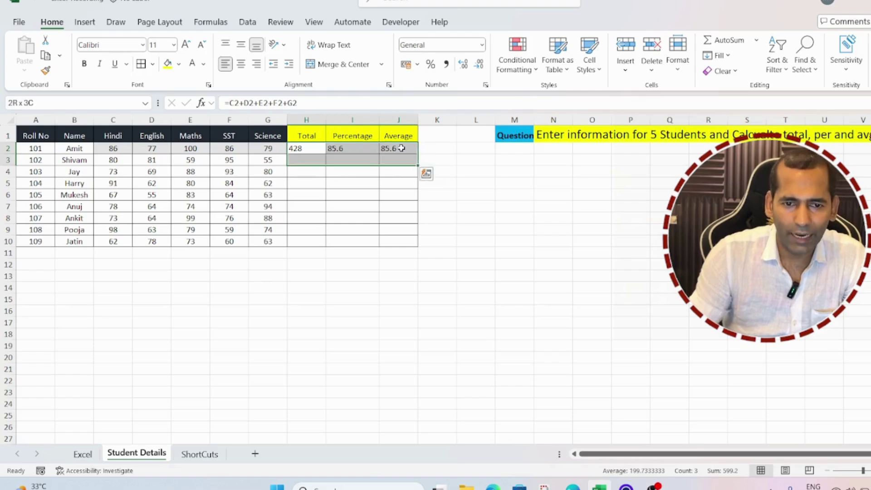
click(308, 193)
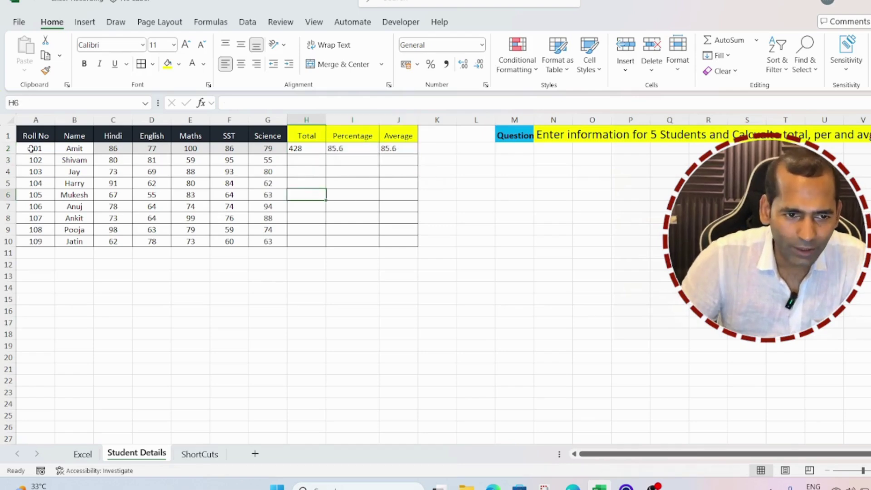
drag(261, 161, 259, 243)
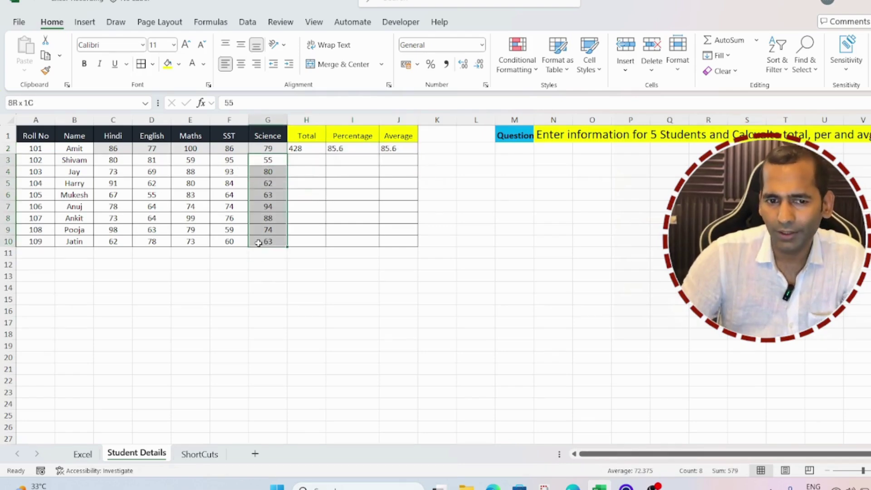
Try filling the first student's Total, Percentage and Average formulas down through row 10, and undo the fill
drag(299, 148, 421, 245)
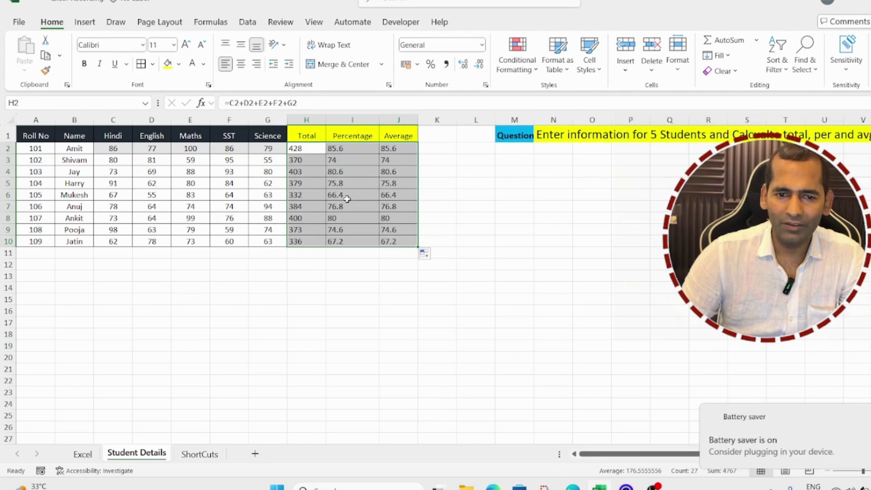
key(ctrl+z)
key(ctrl+z)
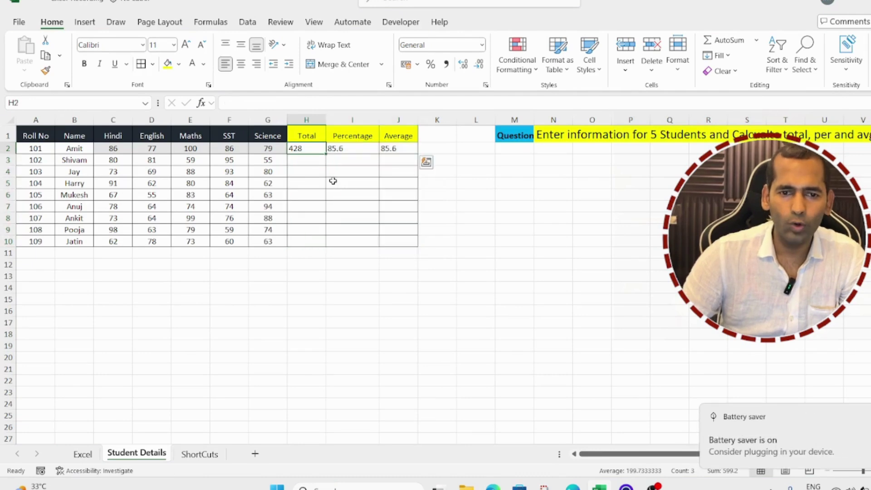
Fill the Total, Percentage and Average formulas from H2:J2 down to row 10 for all students
key(shift+Right)
key(shift+Down)
key(shift+Down)
key(shift+Down)
key(shift+Down)
key(shift+Down)
key(shift+Down)
key(shift+Down)
key(shift+Down)
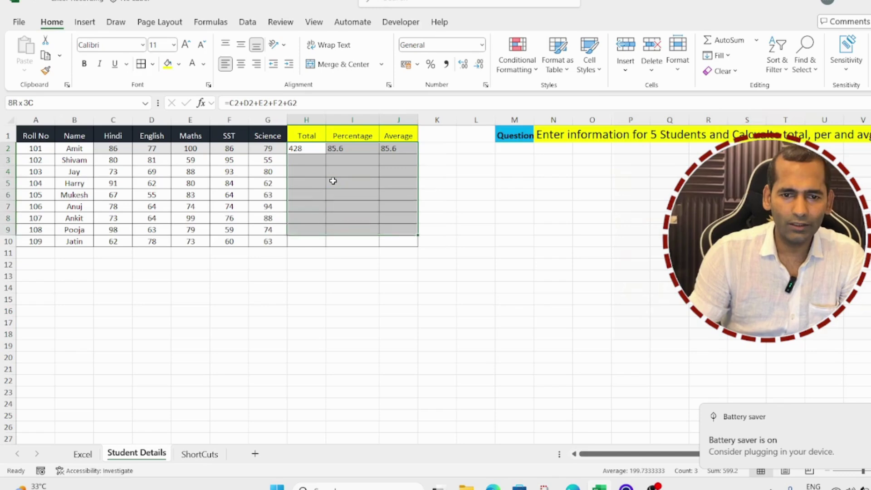
key(ctrl+d)
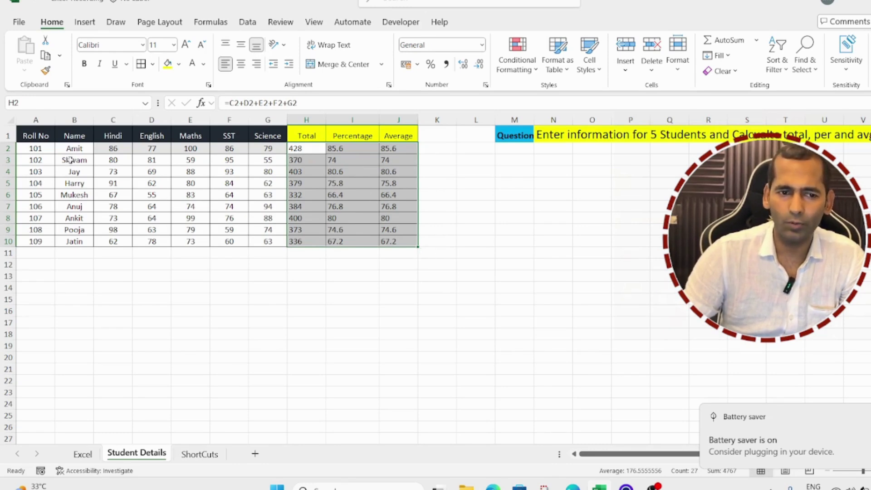
Clear all the roll numbers in A2:A10
click(37, 151)
drag(39, 175, 42, 207)
click(38, 149)
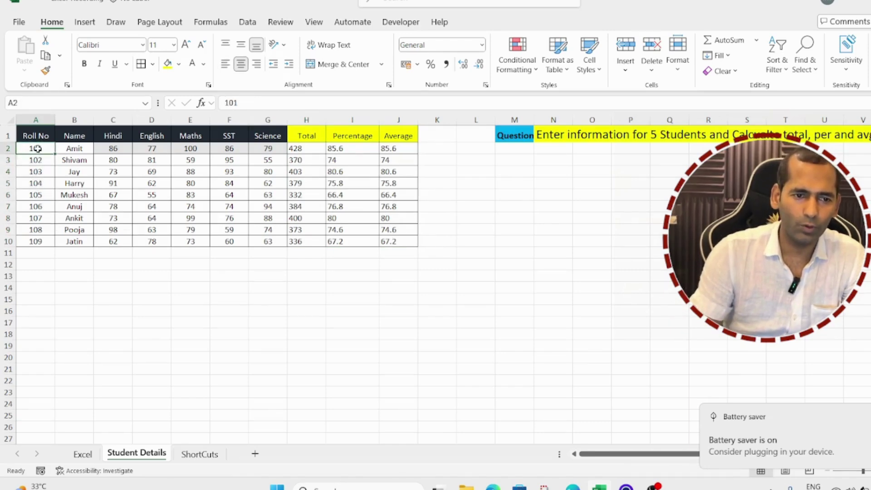
key(ctrl+shift+Down)
key(Delete)
Enter 101 as the first roll number in A2 and the formula =A2+1 in A3
click(38, 148)
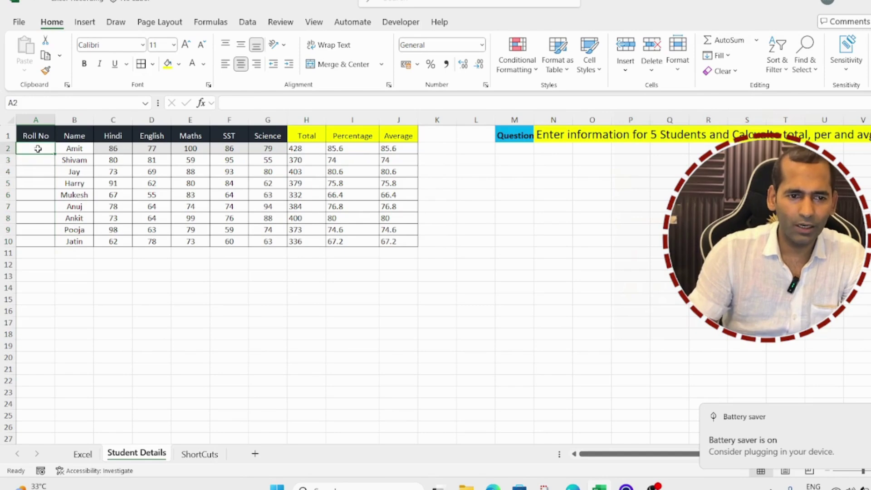
text(101)
key(Return)
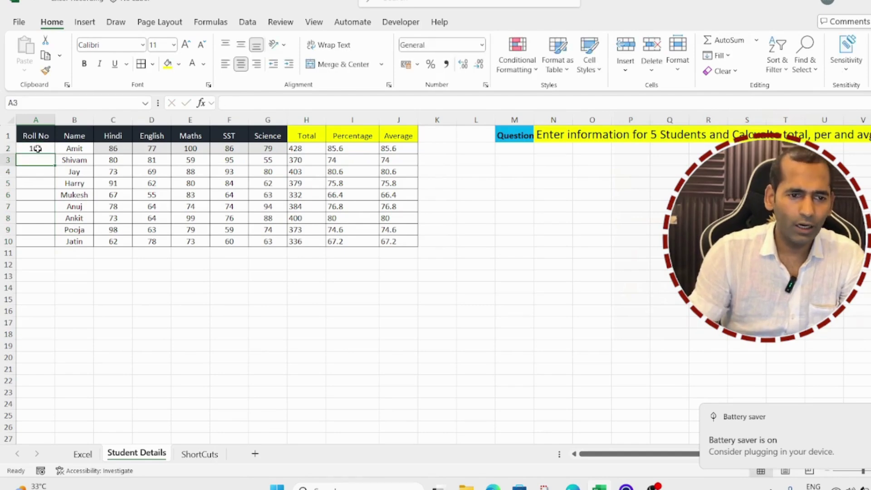
text(=)
click(38, 148)
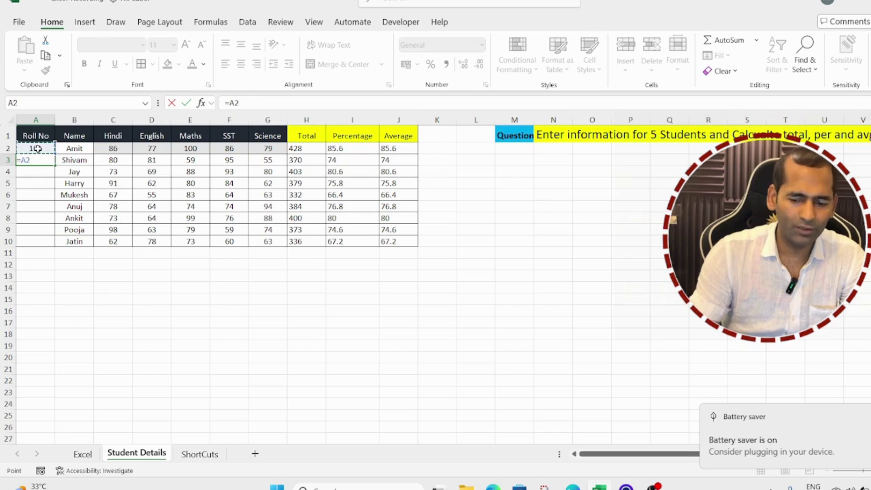
text(+)
text(102)
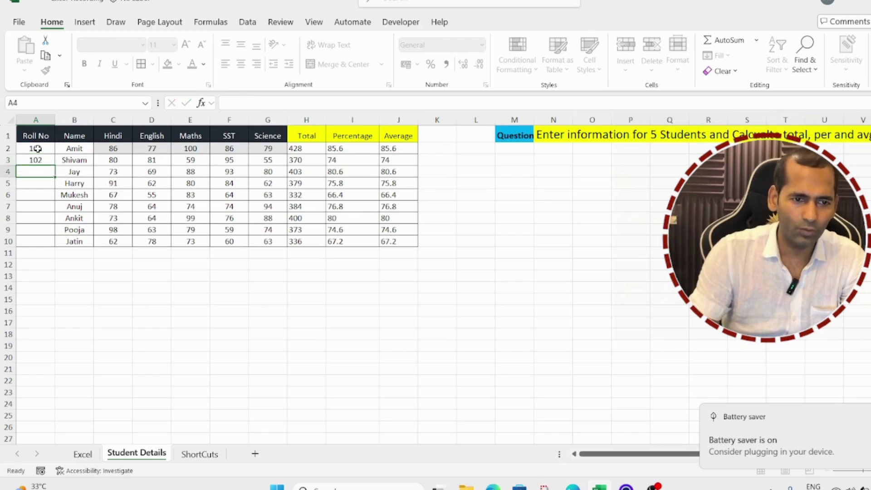
key(ctrl+Return)
Fill the roll number formula from A3 down to A10
key(shift+Down)
key(shift+Down)
key(shift+Down)
key(shift+Down)
key(shift+Down)
key(shift+Down)
key(shift+Down)
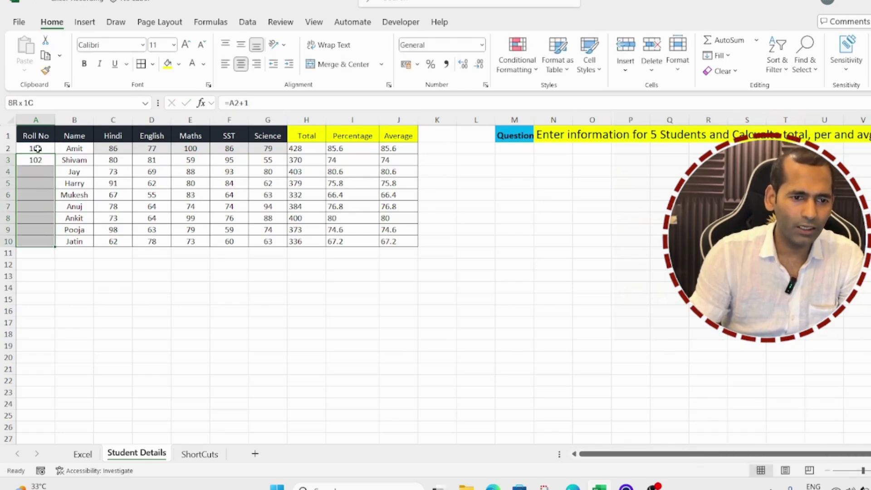
key(ctrl+d)
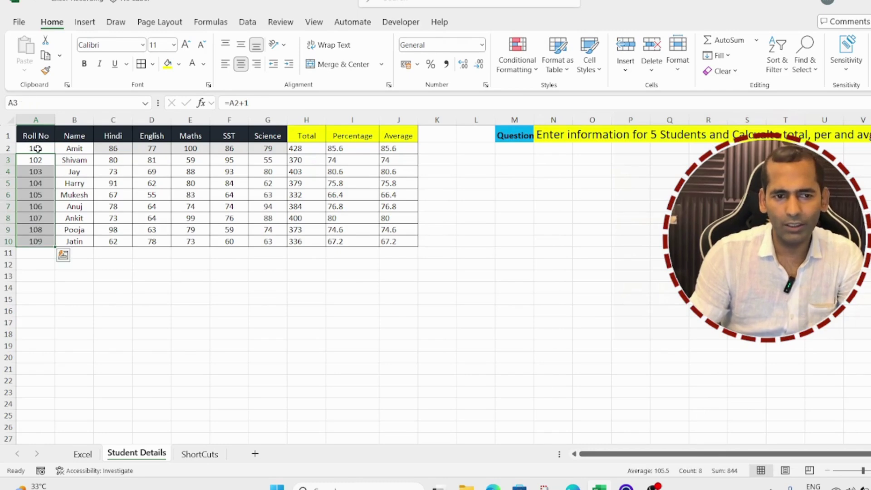
click(294, 208)
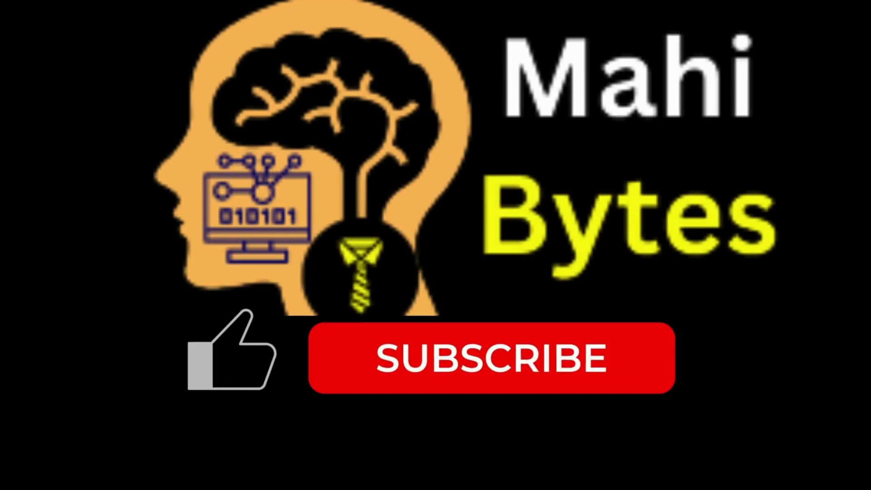